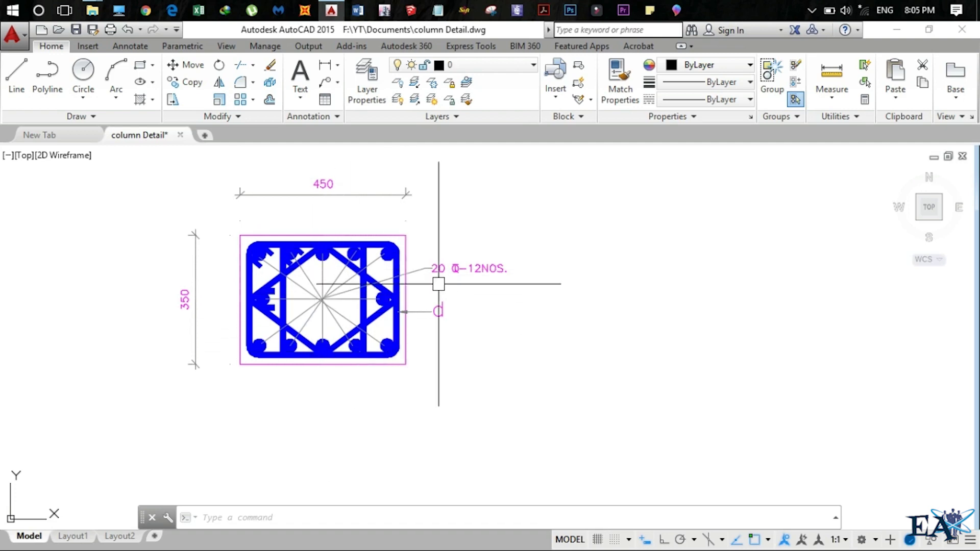
pyautogui.moveTo(394, 296)
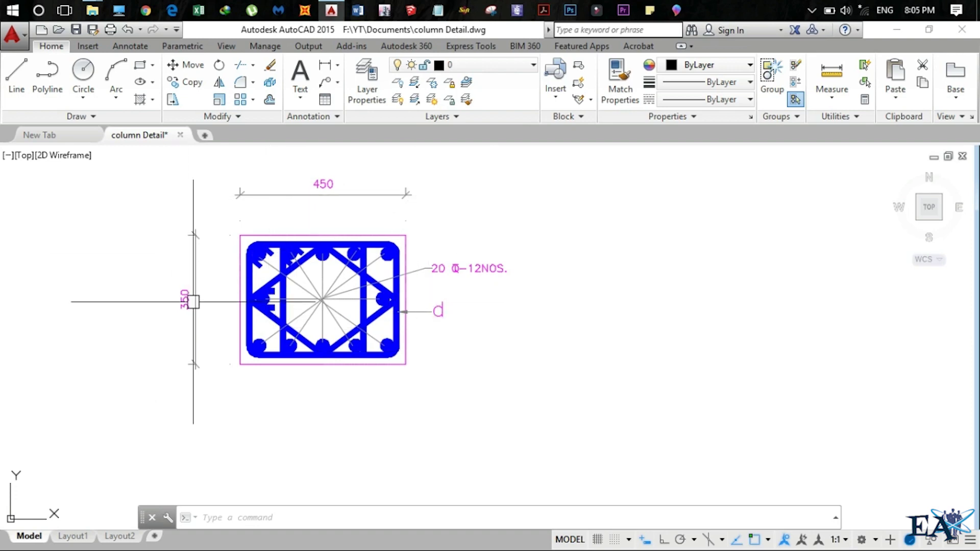
pyautogui.moveTo(191, 371)
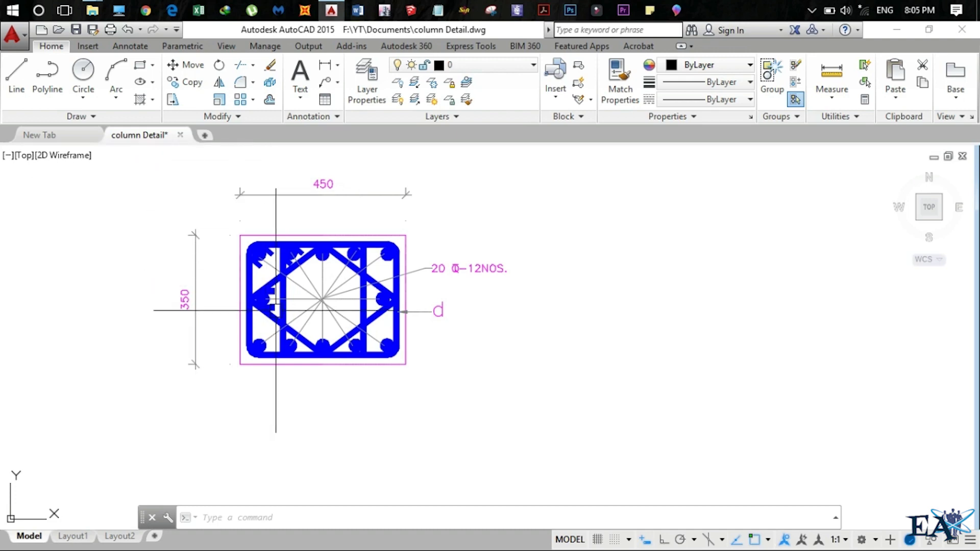
pyautogui.click(240, 309)
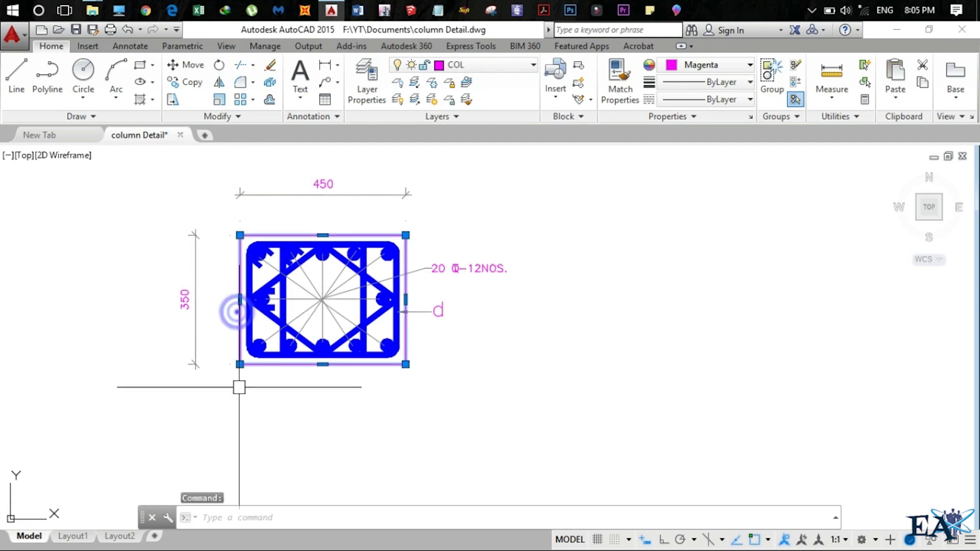
pyautogui.press('Escape')
pyautogui.press('Escape')
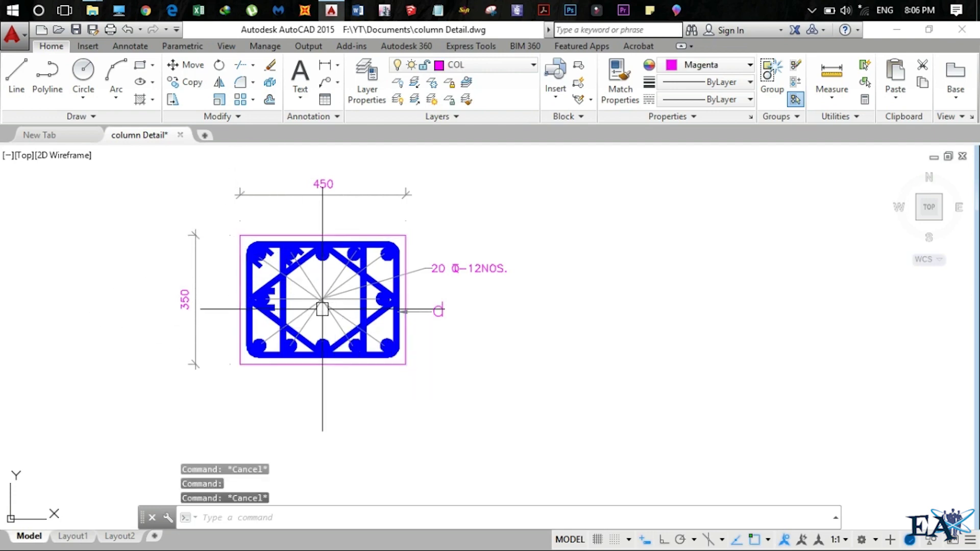
# Step: Draw a 450 by 350 rectangle in the empty space to the right of the existing column section
pyautogui.click(140, 65)
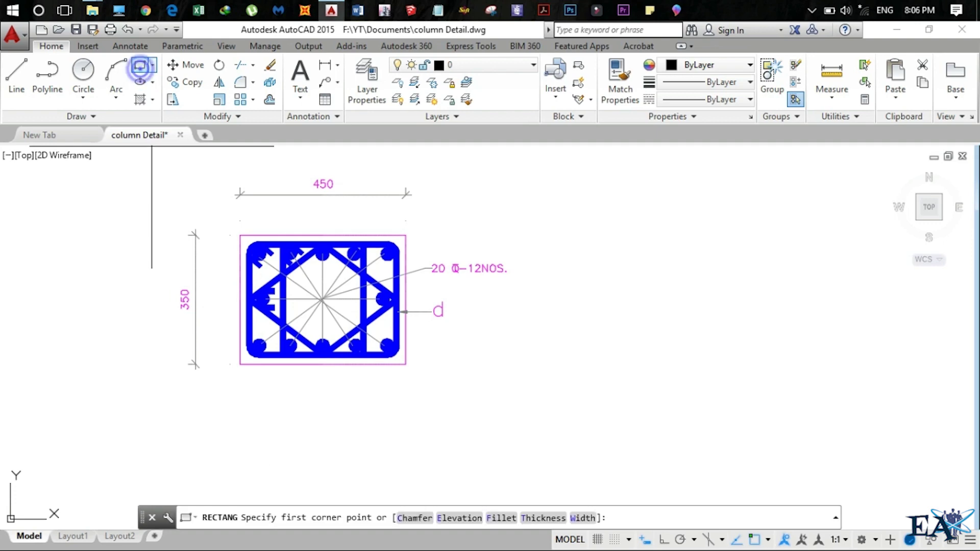
pyautogui.moveTo(586, 383); pyautogui.dragTo(462, 390, button='middle')
pyautogui.click(522, 382)
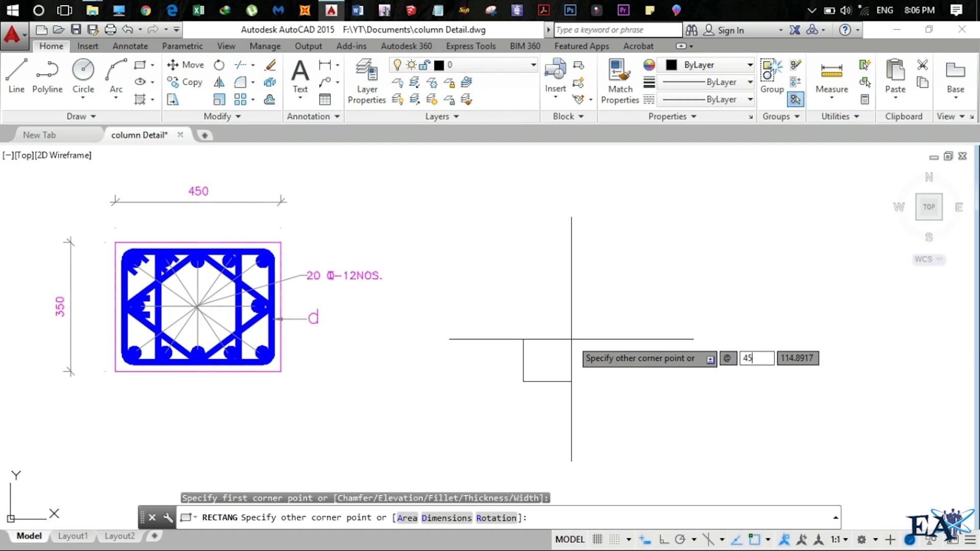
pyautogui.press('Tab')
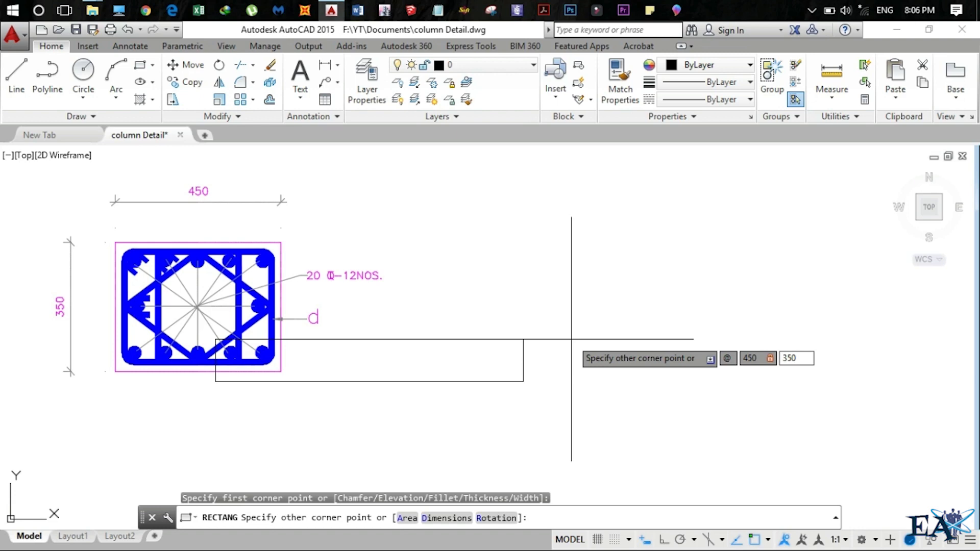
pyautogui.press('Return')
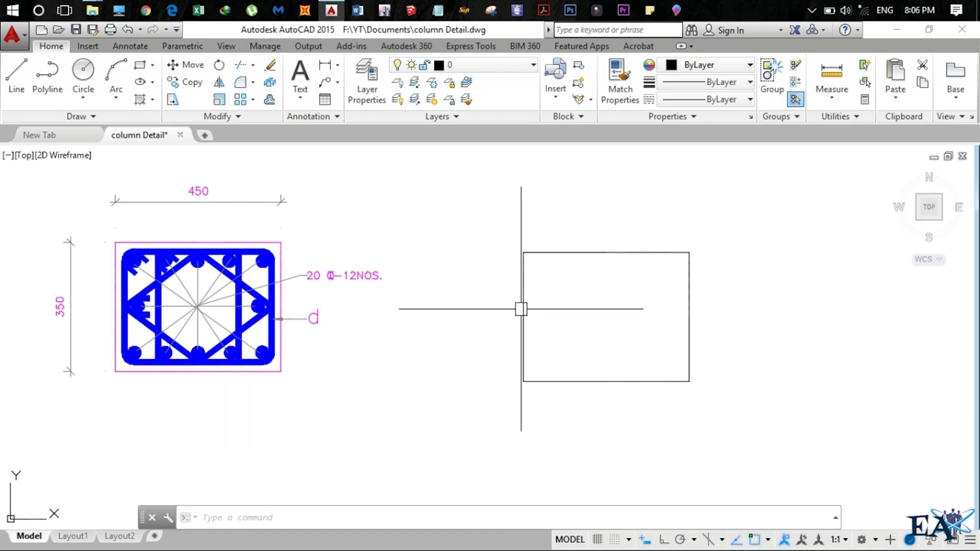
# Step: Offset the new column rectangle inward by 50
pyautogui.scroll(2, 136, 249)
pyautogui.scroll(2, 136, 248)
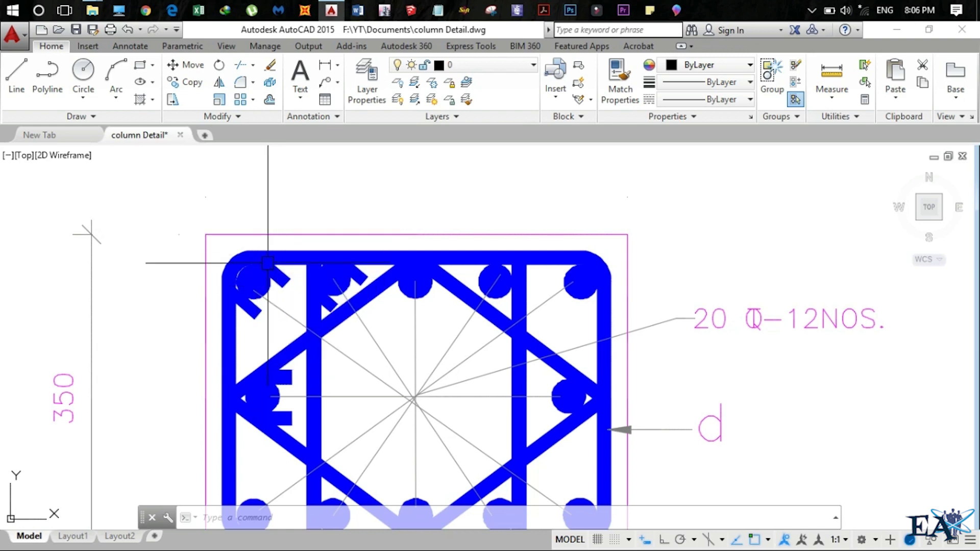
pyautogui.scroll(-2, 255, 284)
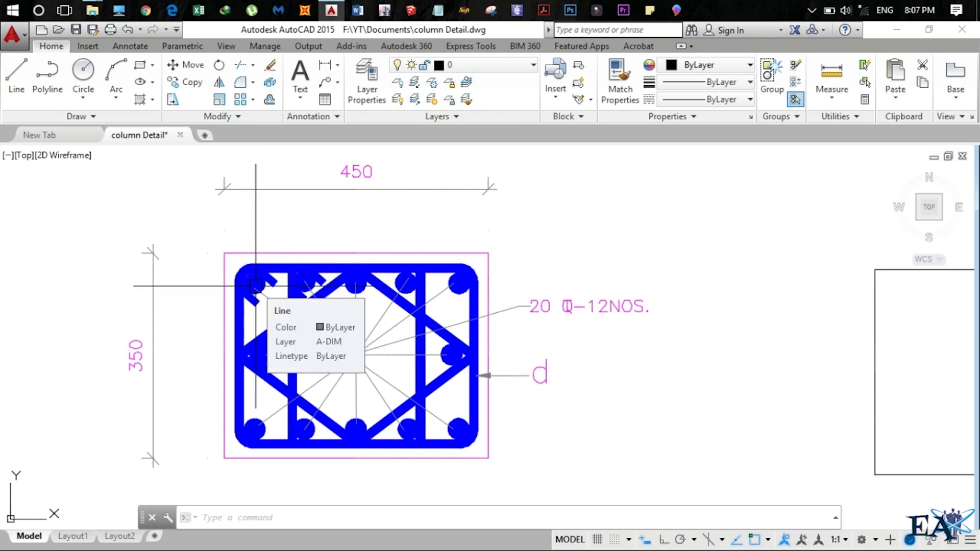
pyautogui.scroll(-3, 256, 286)
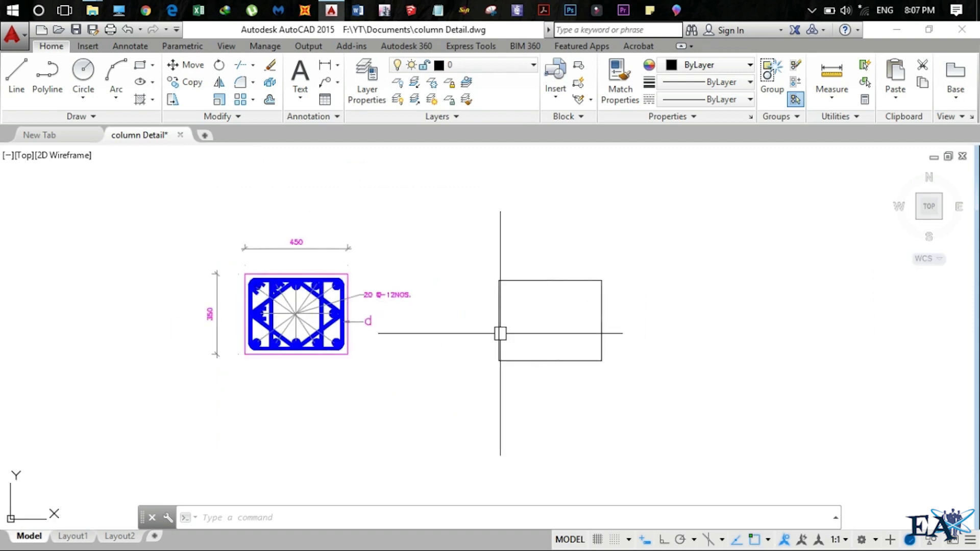
pyautogui.click(492, 336)
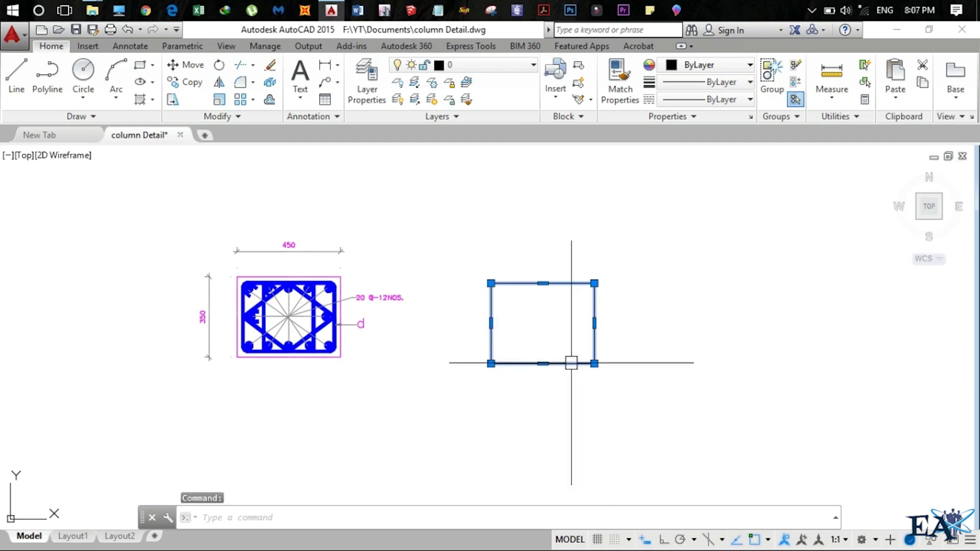
pyautogui.write('o')
pyautogui.press('Return')
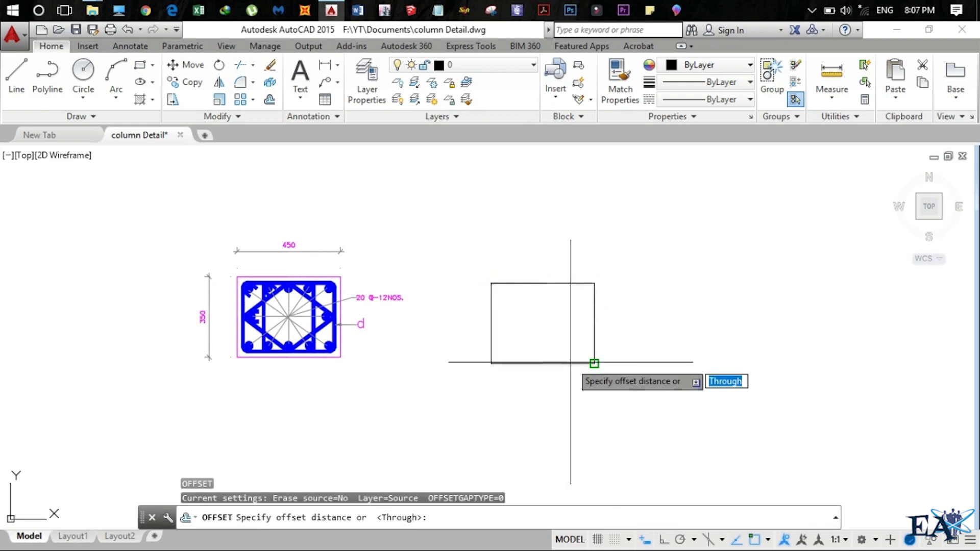
pyautogui.write('50')
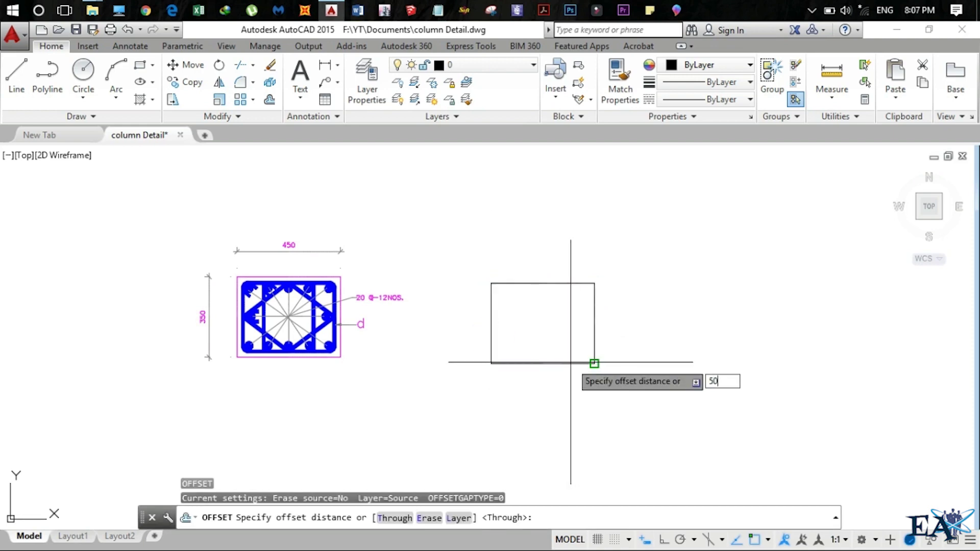
pyautogui.press('Return')
pyautogui.click(593, 362)
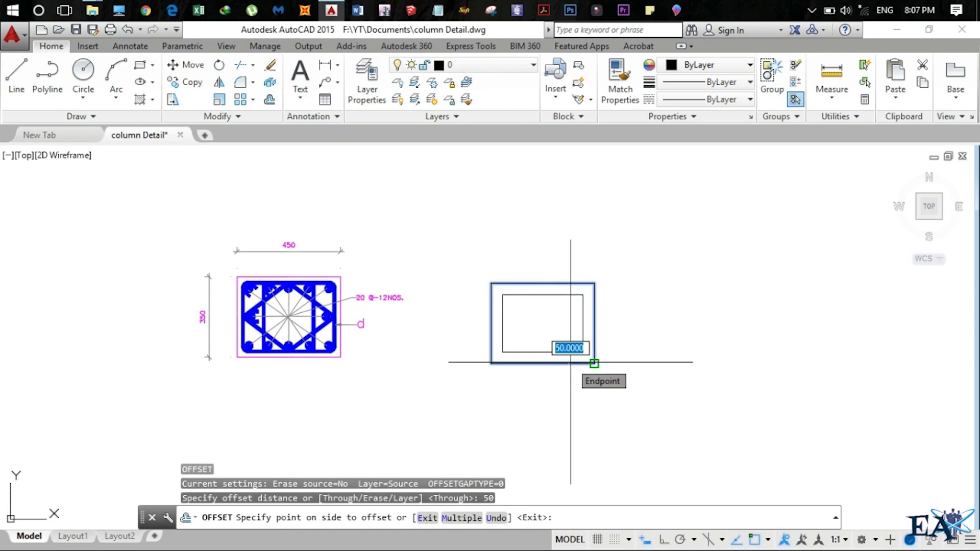
pyautogui.click(552, 338)
pyautogui.press('Return')
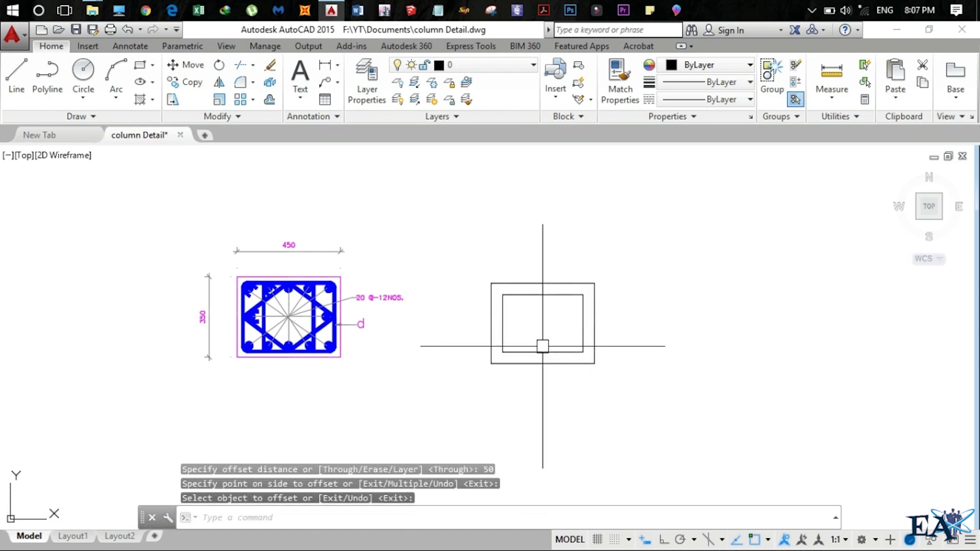
# Step: Add a linear dimension for the inner rectangle's width, placed above the new column outline
pyautogui.scroll(4, 485, 302)
pyautogui.scroll(-2, 504, 320)
pyautogui.moveTo(372, 345); pyautogui.dragTo(454, 341, button='middle')
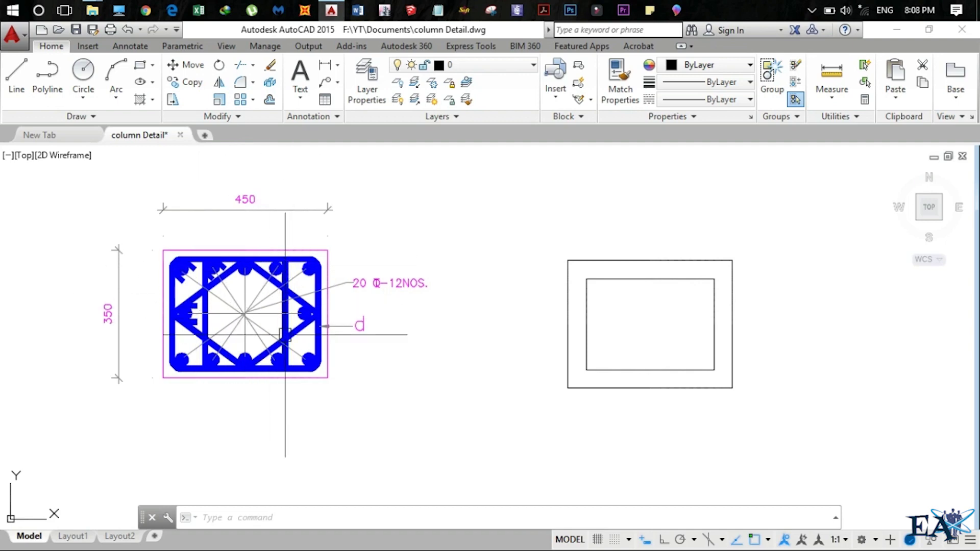
pyautogui.click(633, 280)
pyautogui.press('Escape')
pyautogui.click(324, 64)
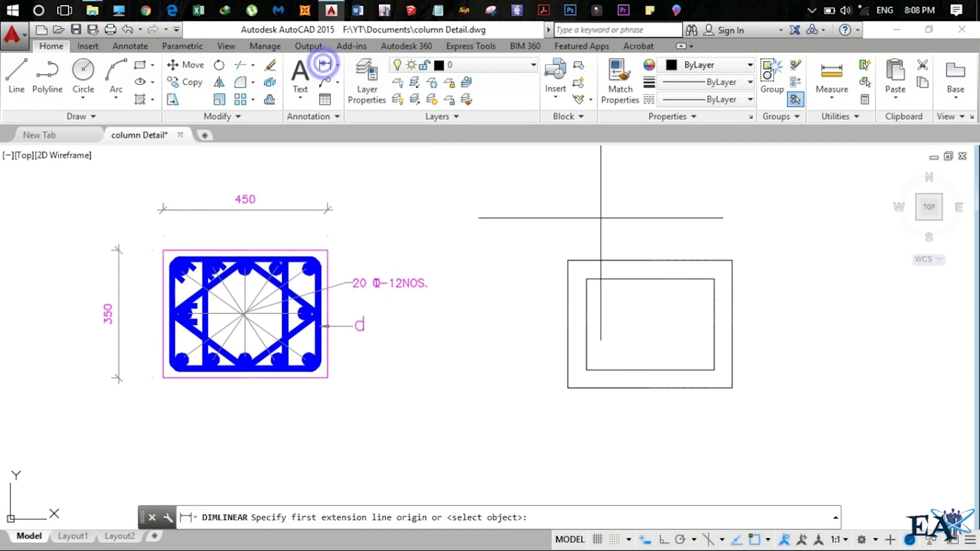
pyautogui.click(586, 279)
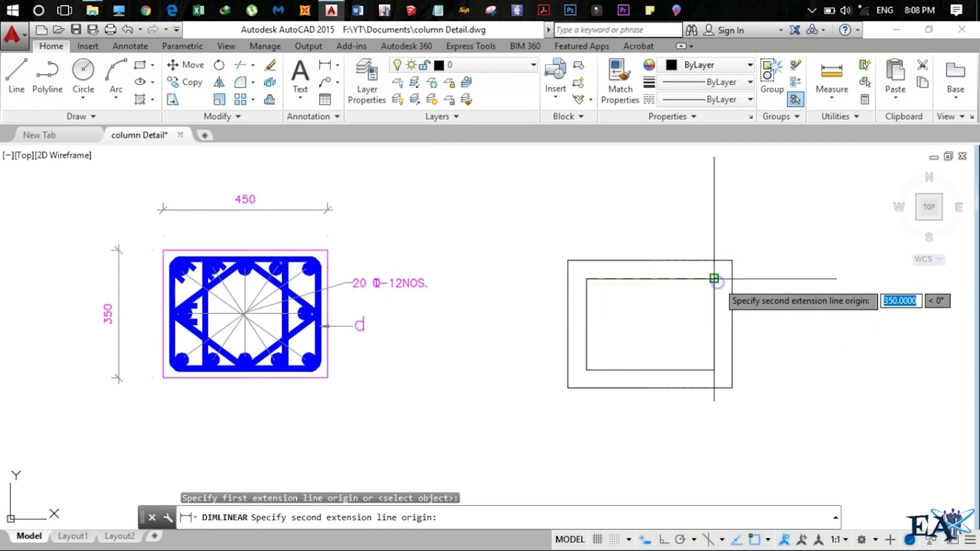
pyautogui.click(714, 279)
pyautogui.click(695, 237)
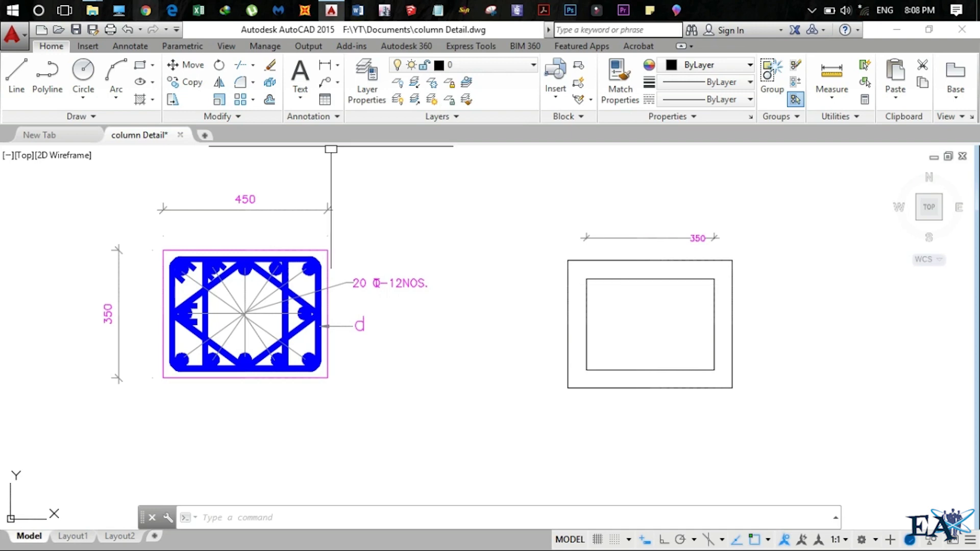
# Step: Draw a line over the inner rectangle's left edge, from its upper-left corner to its lower-left corner
pyautogui.click(16, 79)
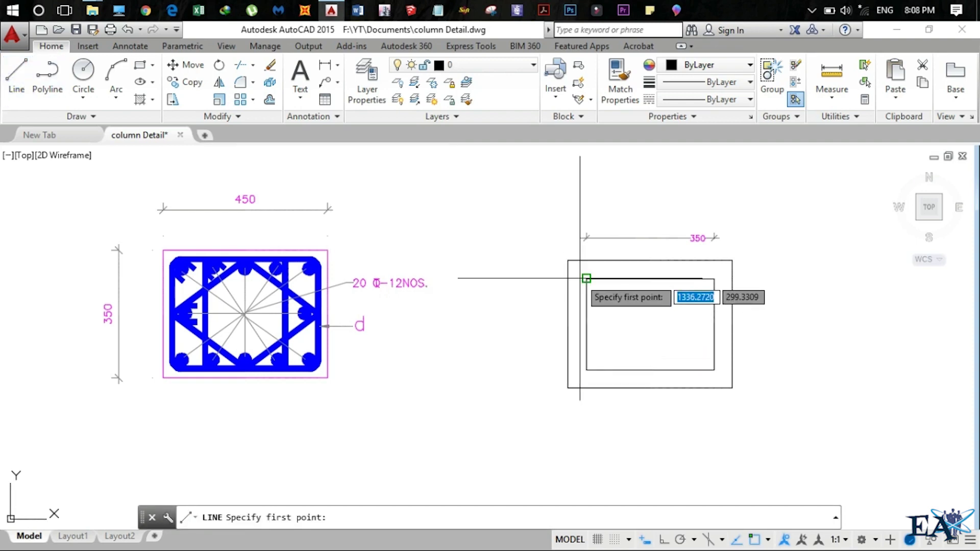
pyautogui.click(586, 279)
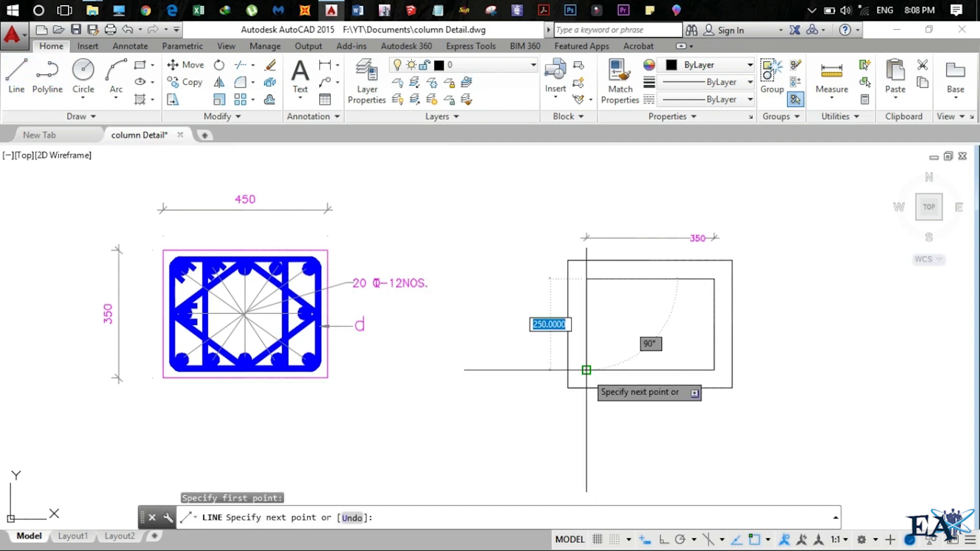
pyautogui.click(587, 370)
pyautogui.press('Return')
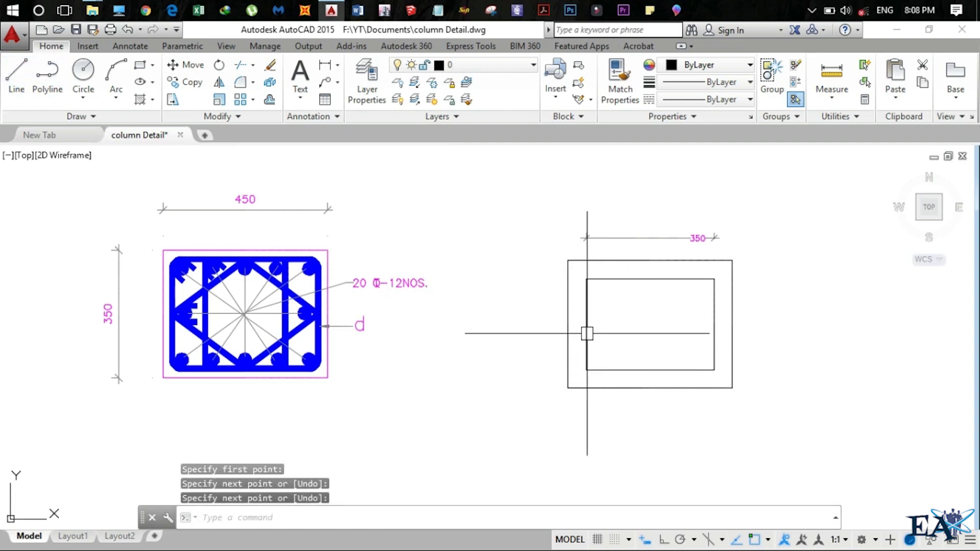
# Step: Offset the left-edge line successively to the right three times, dividing the inner rectangle into four equal vertical bays
pyautogui.click(586, 330)
pyautogui.write('o')
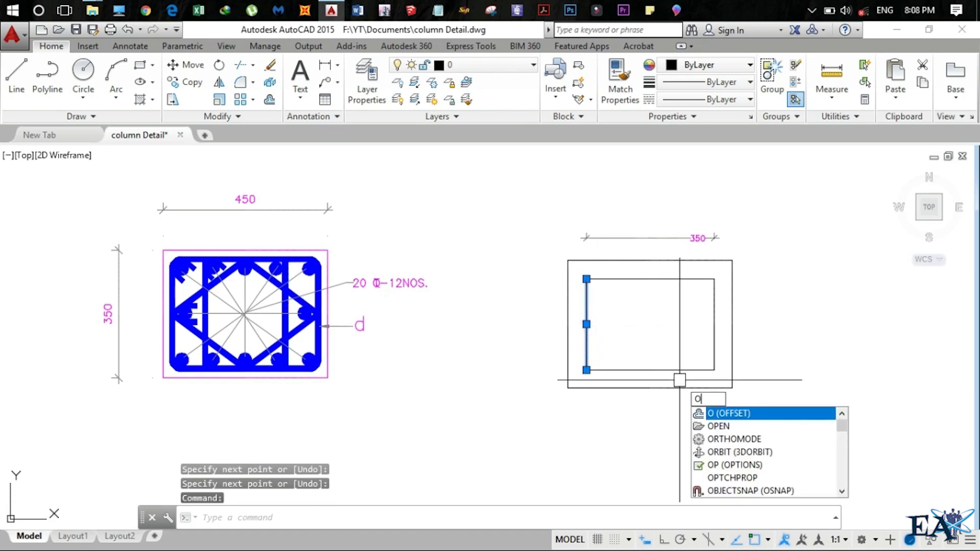
pyautogui.press('Return')
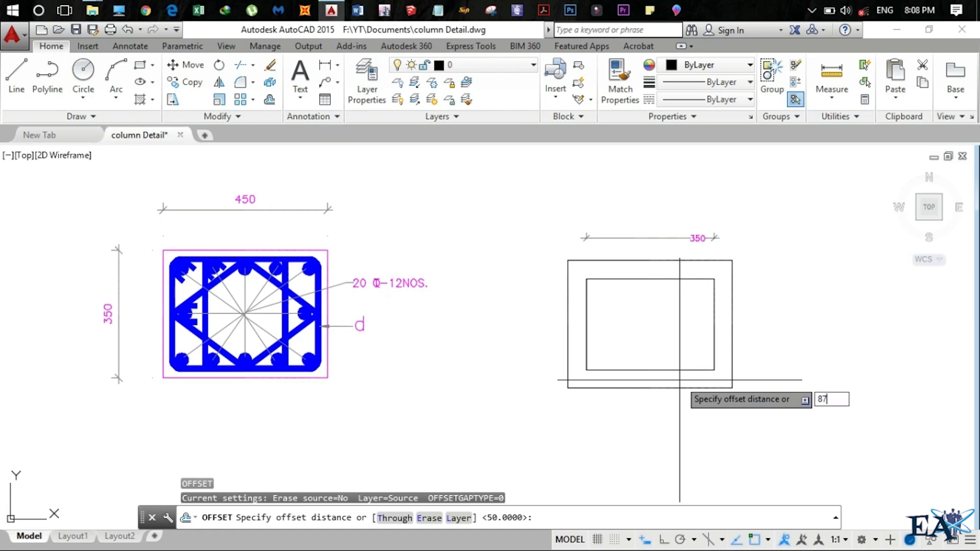
pyautogui.press('Return')
pyautogui.click(587, 357)
pyautogui.click(653, 346)
pyautogui.click(618, 338)
pyautogui.click(668, 333)
pyautogui.click(650, 333)
pyautogui.click(676, 328)
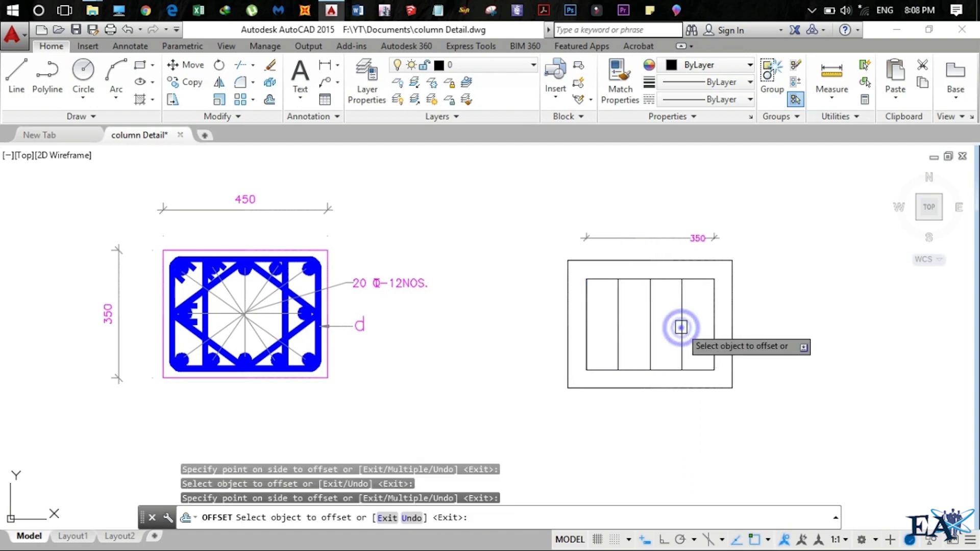
pyautogui.press('Return')
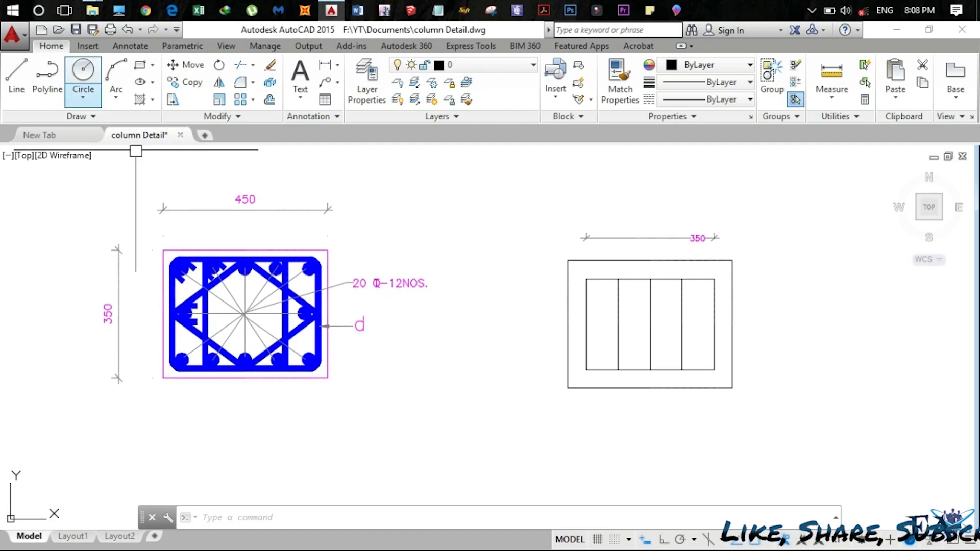
# Step: Draw a horizontal line across the inner rectangle from the midpoint of its left side to the midpoint of its right side
pyautogui.click(17, 74)
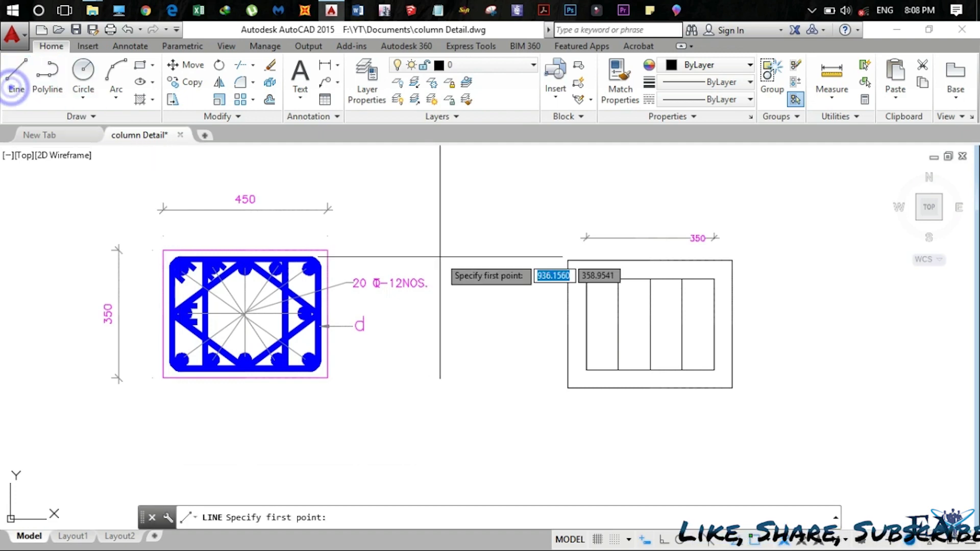
pyautogui.keyDown('shift'); pyautogui.rightClick(510, 261); pyautogui.keyUp('shift')
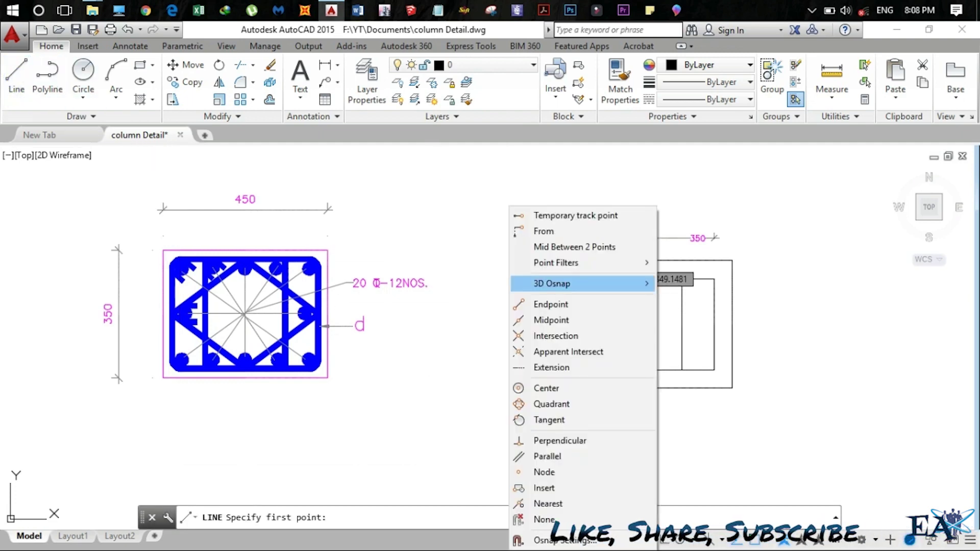
pyautogui.click(551, 320)
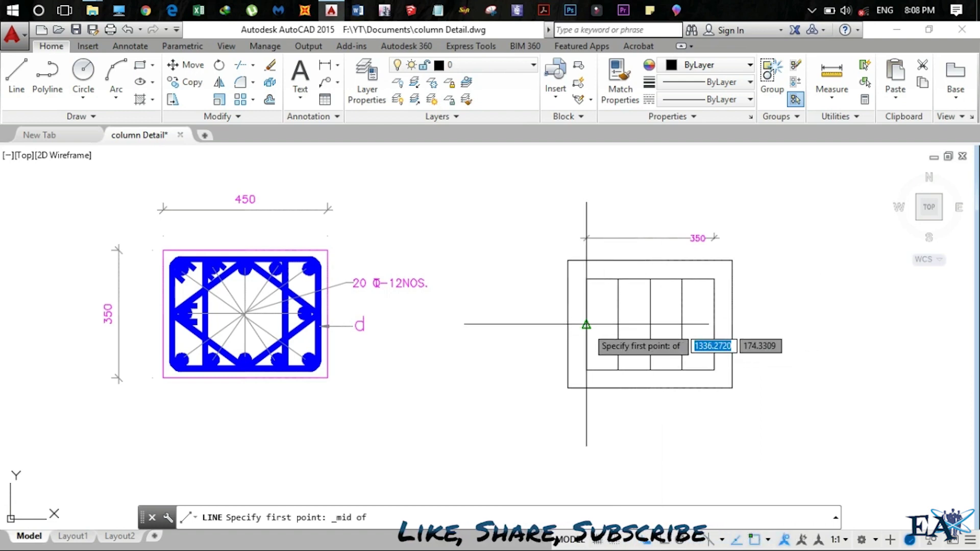
pyautogui.click(586, 324)
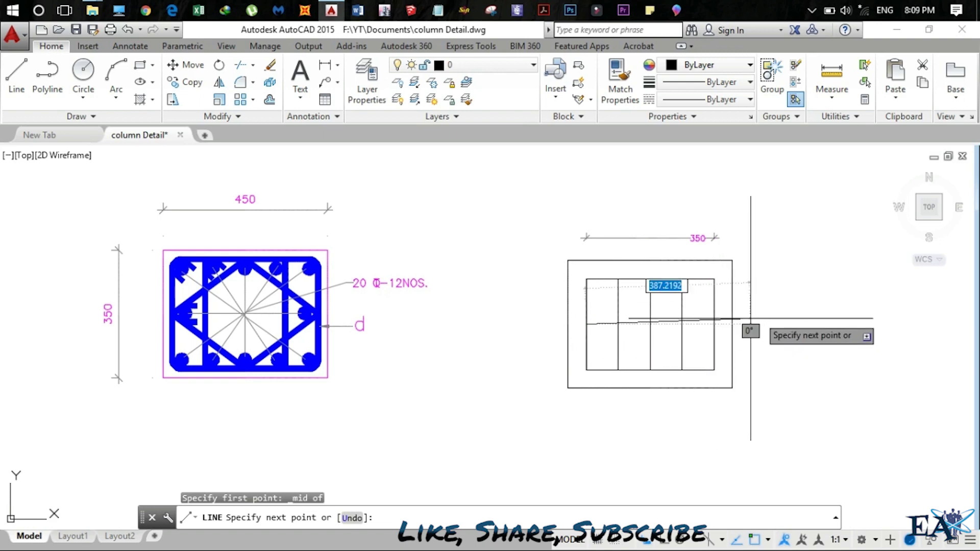
pyautogui.keyDown('shift'); pyautogui.rightClick(779, 309); pyautogui.keyUp('shift')
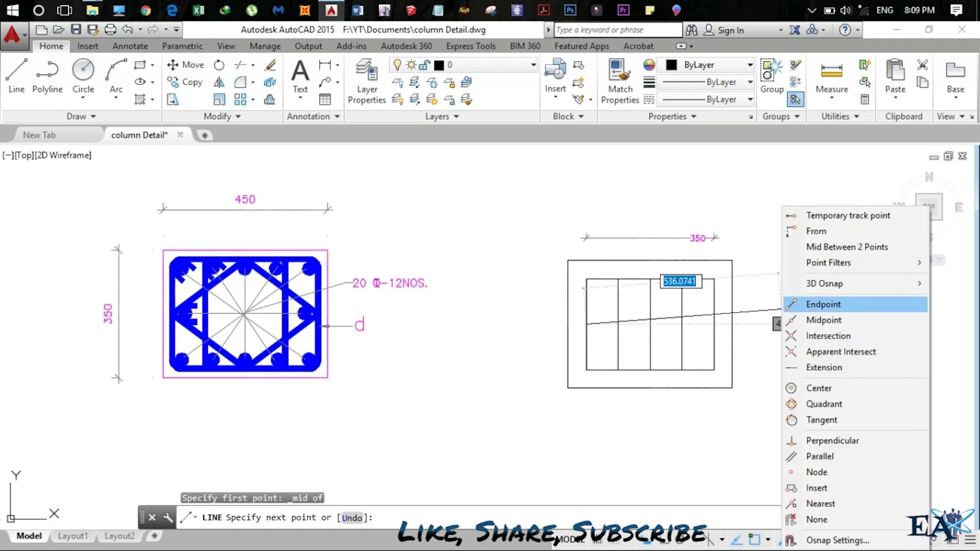
pyautogui.click(814, 320)
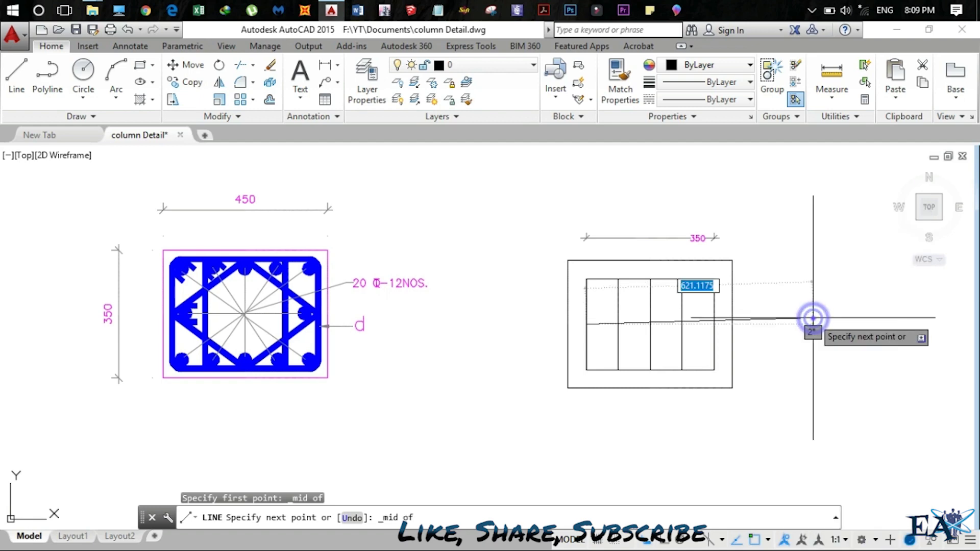
pyautogui.click(714, 325)
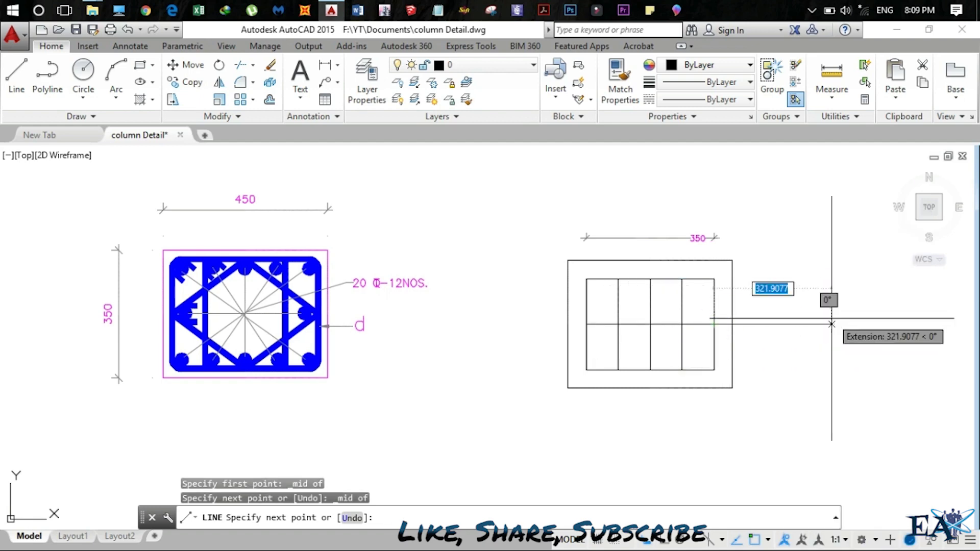
pyautogui.press('Return')
pyautogui.scroll(3, 580, 300)
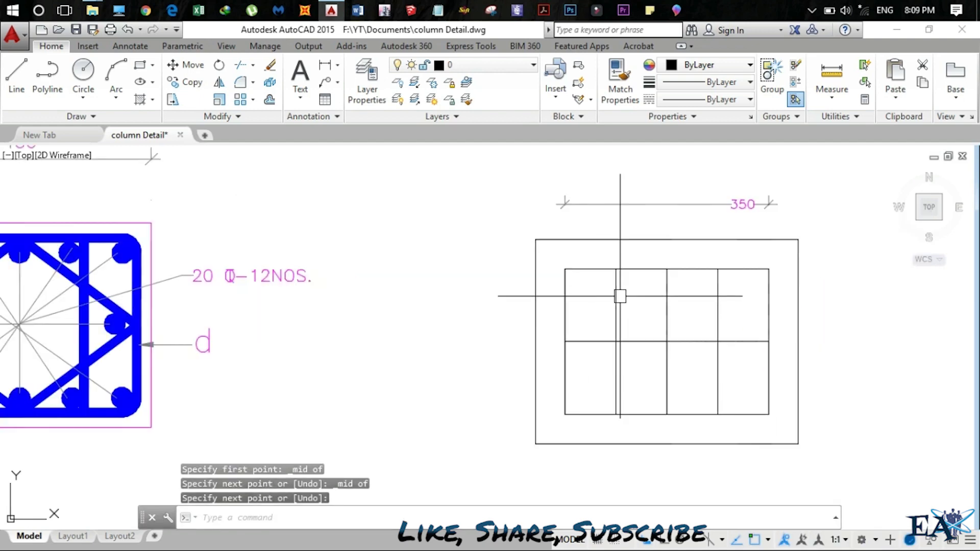
# Step: Draw a circle of radius 10 in the empty space below and between the two column sections
pyautogui.scroll(-3, 577, 294)
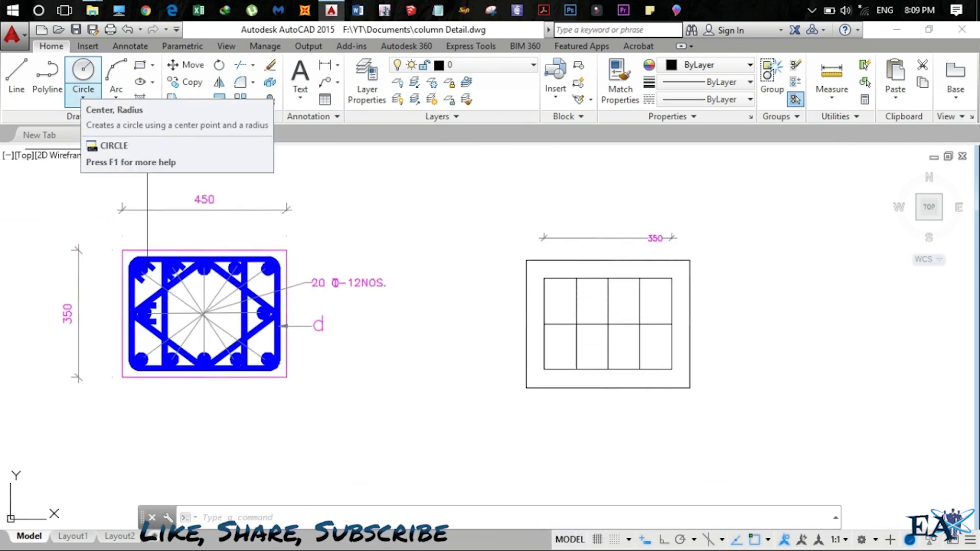
pyautogui.click(83, 98)
pyautogui.click(107, 126)
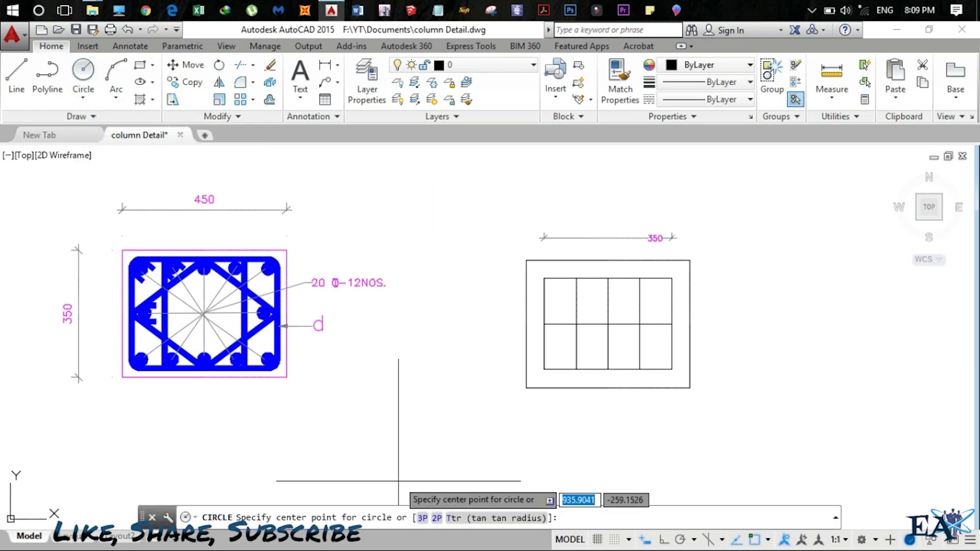
pyautogui.click(396, 431)
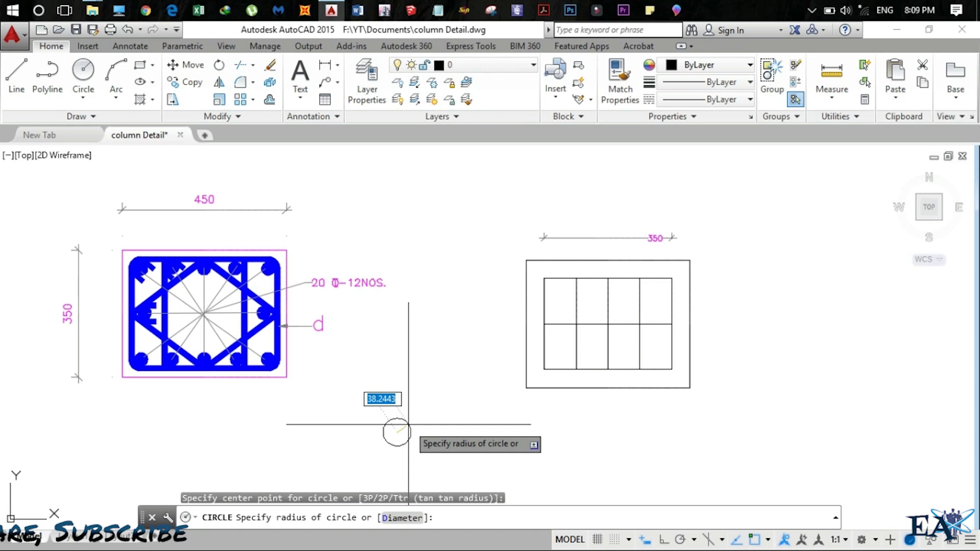
pyautogui.write('10')
pyautogui.press('Return')
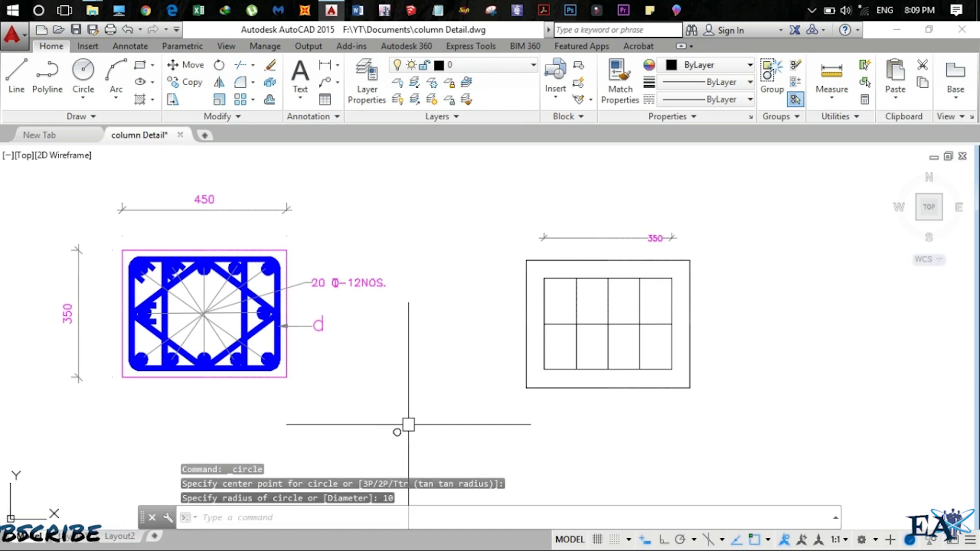
# Step: Hatch the small circle's interior with the SOLID pattern
pyautogui.scroll(3, 407, 420)
pyautogui.scroll(-2, 417, 385)
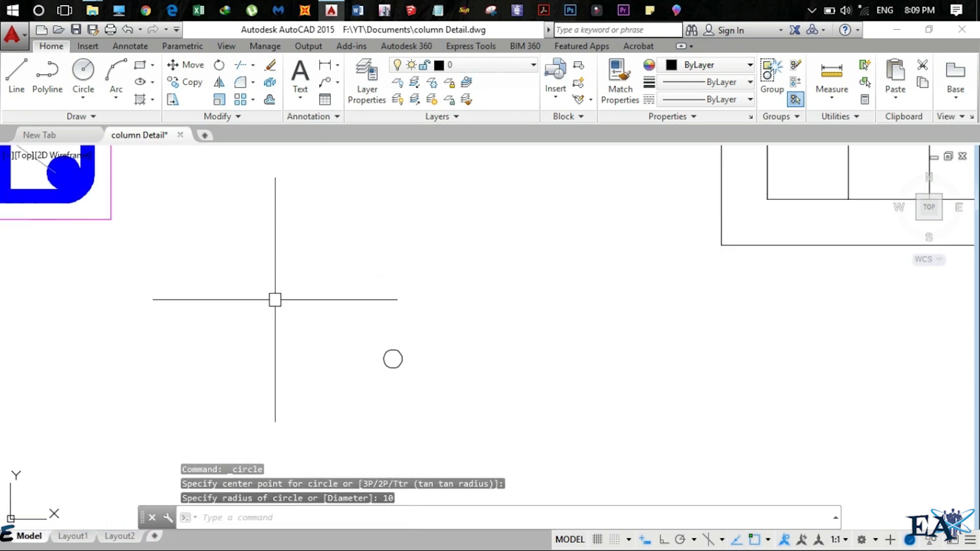
pyautogui.click(402, 361)
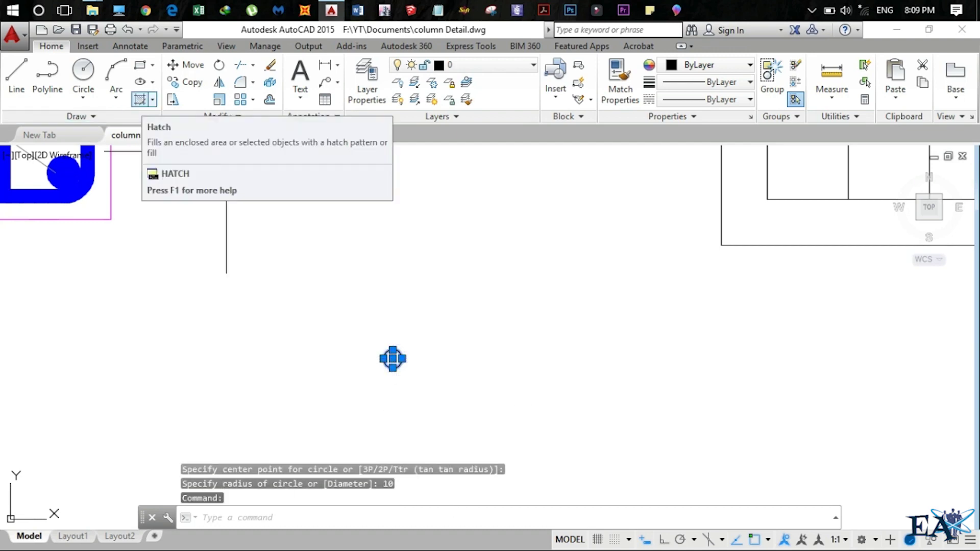
pyautogui.click(139, 99)
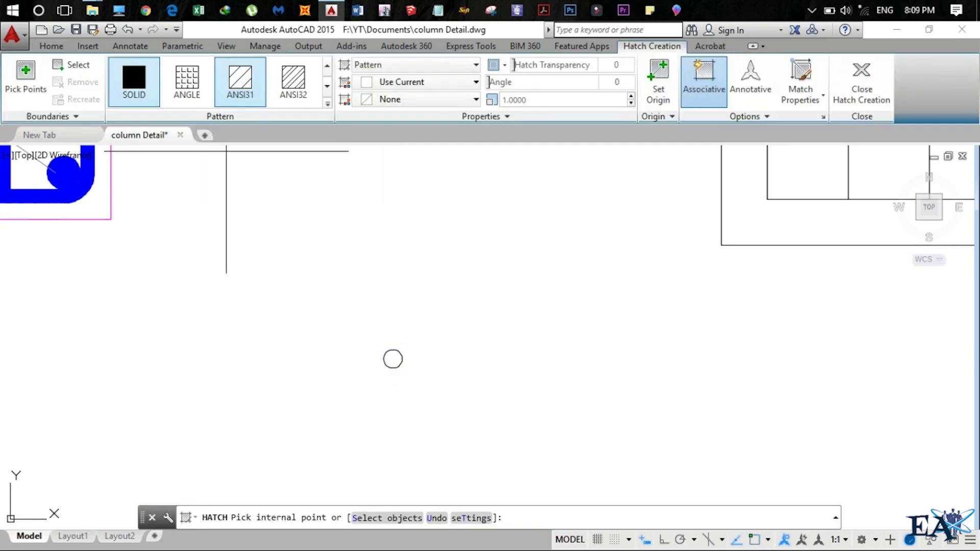
pyautogui.click(393, 359)
pyautogui.scroll(8, 393, 361)
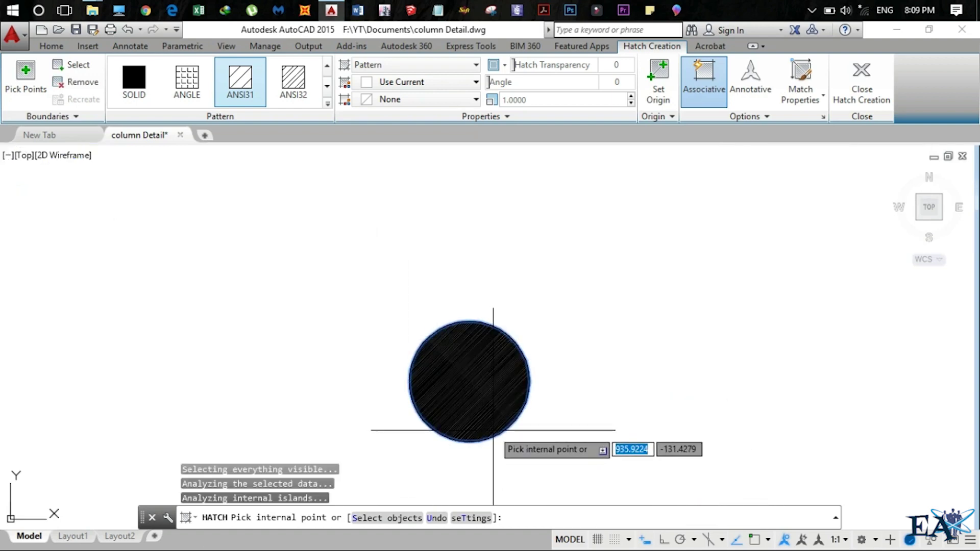
pyautogui.click(145, 84)
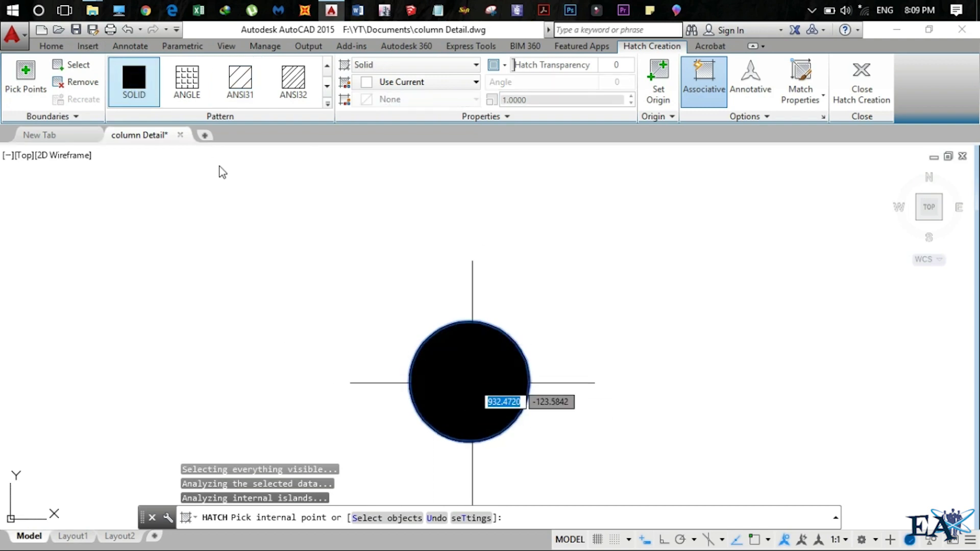
pyautogui.press('Escape')
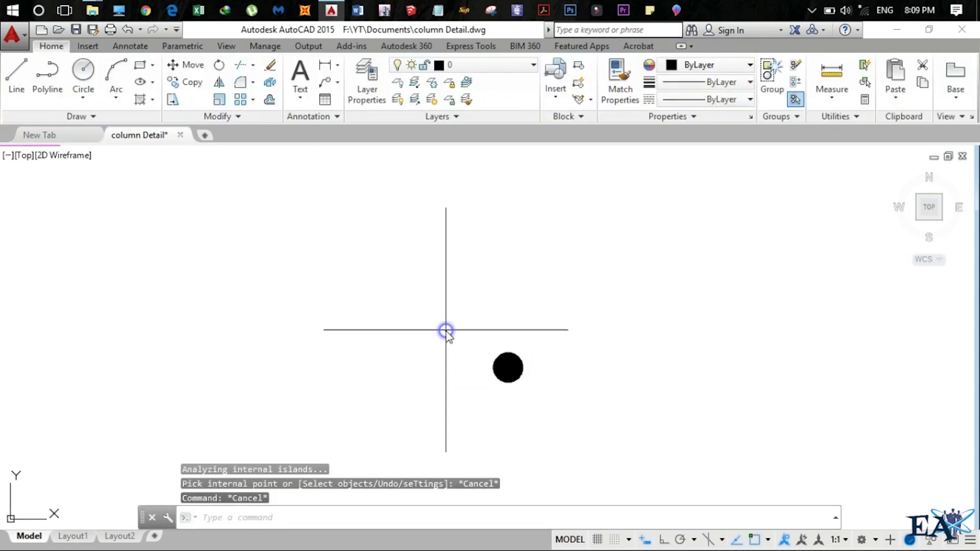
# Step: Copy the filled circle from its center to the five grid points along the inner rectangle's upper edge
pyautogui.click(508, 367)
pyautogui.click(645, 437)
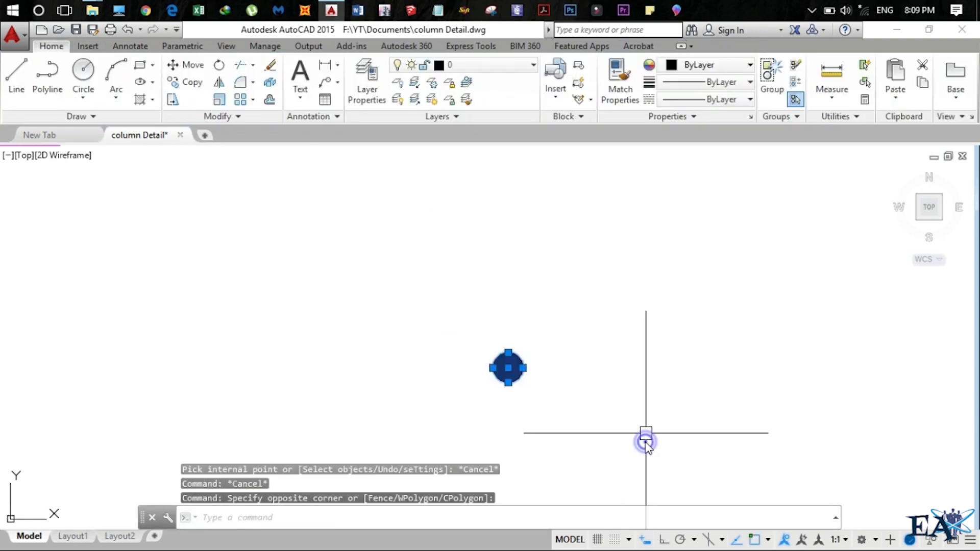
pyautogui.click(191, 83)
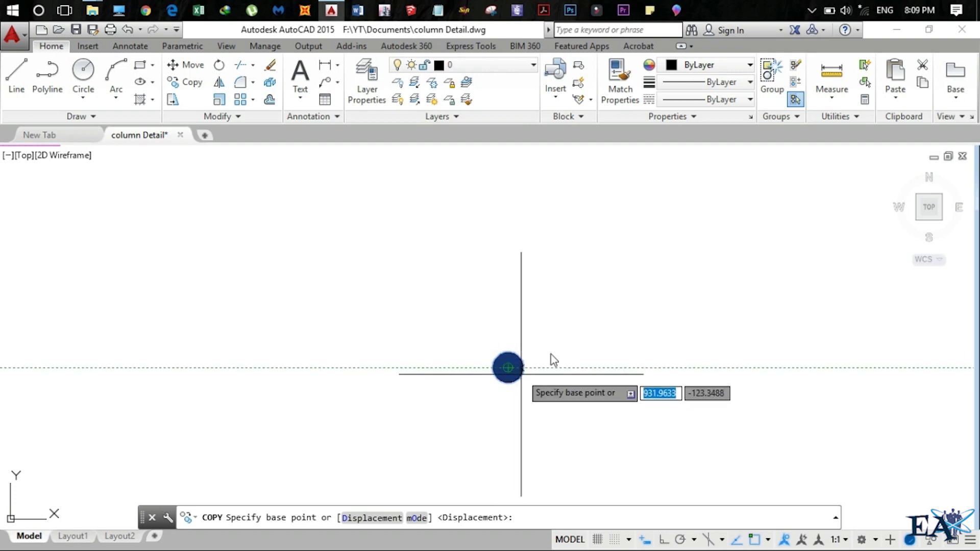
pyautogui.click(508, 367)
pyautogui.moveTo(630, 284); pyautogui.dragTo(511, 363, button='middle')
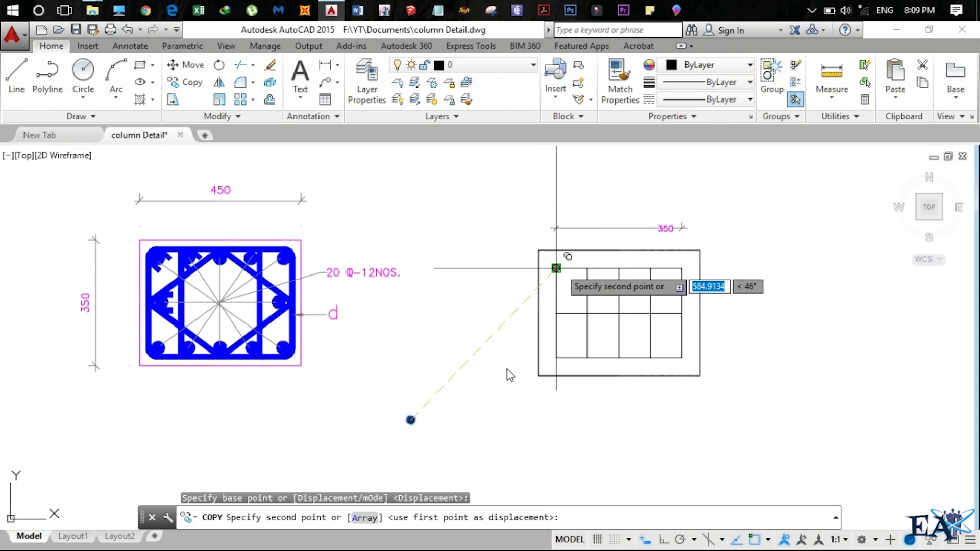
pyautogui.click(556, 268)
pyautogui.click(587, 268)
pyautogui.click(619, 268)
pyautogui.click(650, 268)
pyautogui.click(682, 268)
# Step: Place further copies at both side midpoints and the five grid points along the inner rectangle's lower edge
pyautogui.click(682, 313)
pyautogui.click(682, 358)
pyautogui.click(556, 358)
pyautogui.click(556, 313)
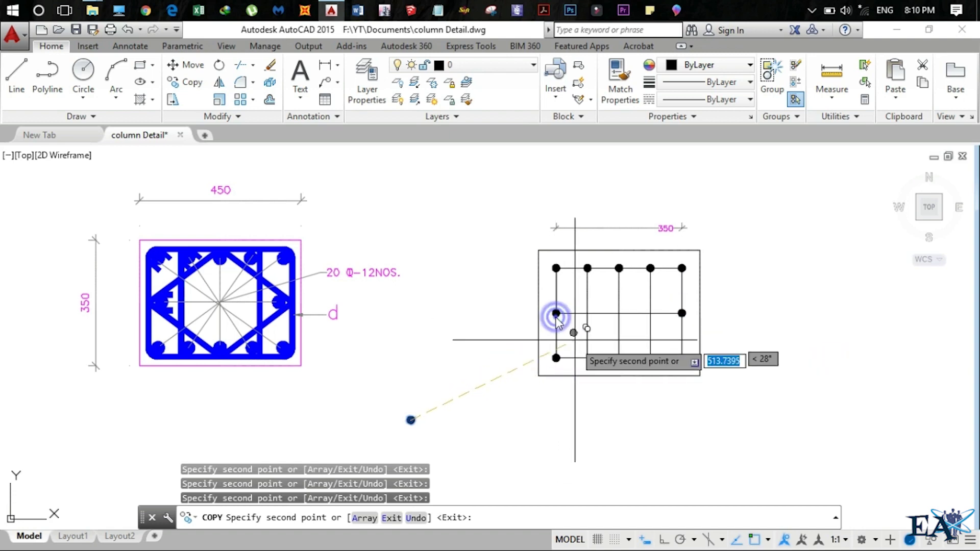
pyautogui.click(587, 358)
pyautogui.click(619, 358)
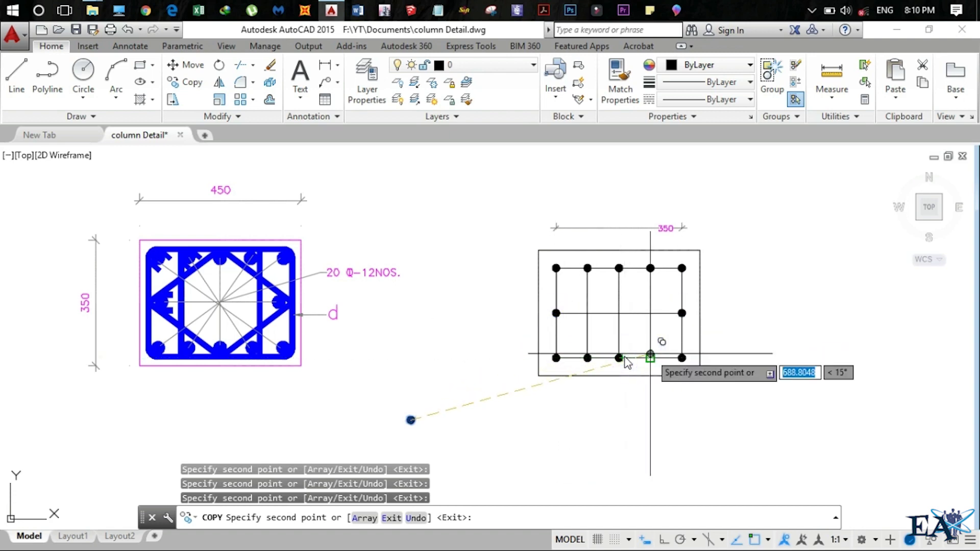
pyautogui.click(651, 358)
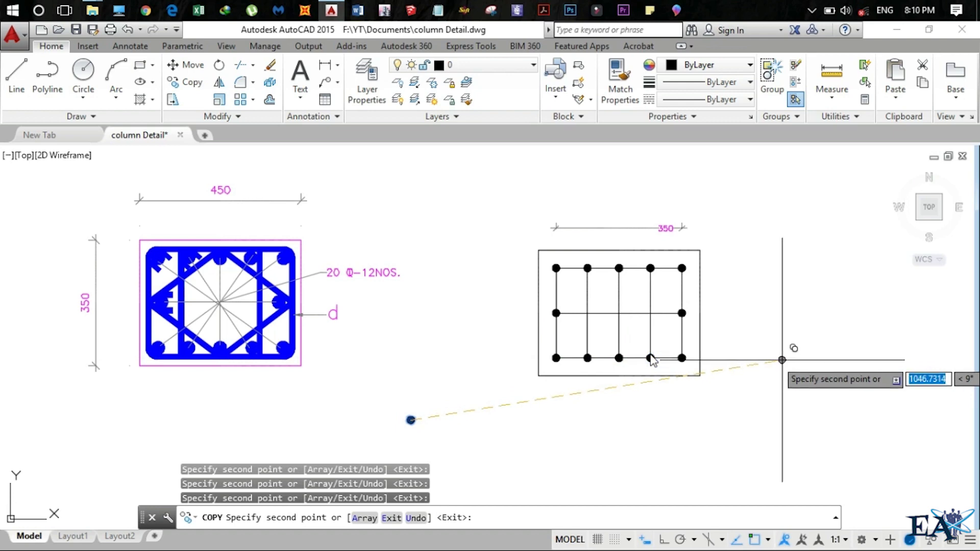
pyautogui.press('Return')
# Step: Delete the three vertical grid lines and the horizontal midline inside the inner rectangle
pyautogui.scroll(5, 569, 315)
pyautogui.scroll(-5, 663, 347)
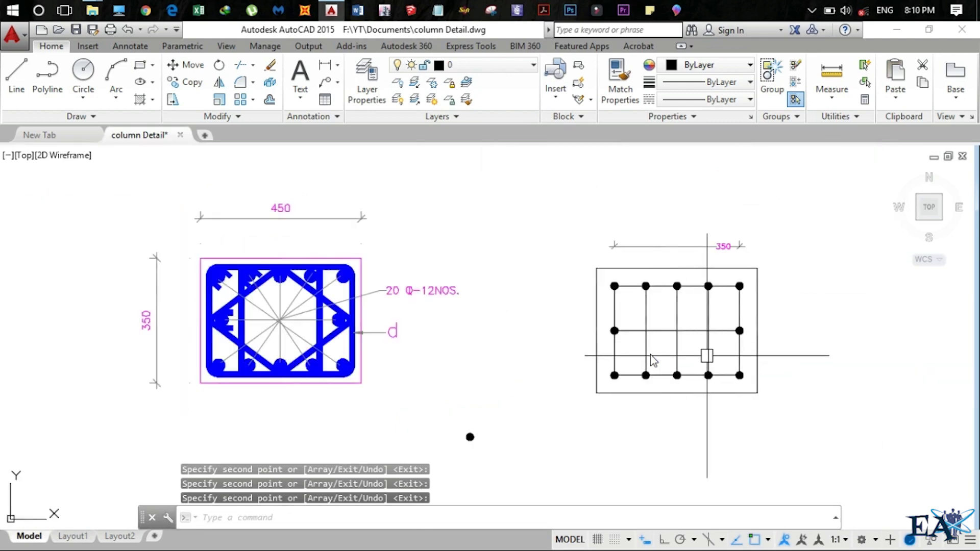
pyautogui.click(717, 352)
pyautogui.click(641, 317)
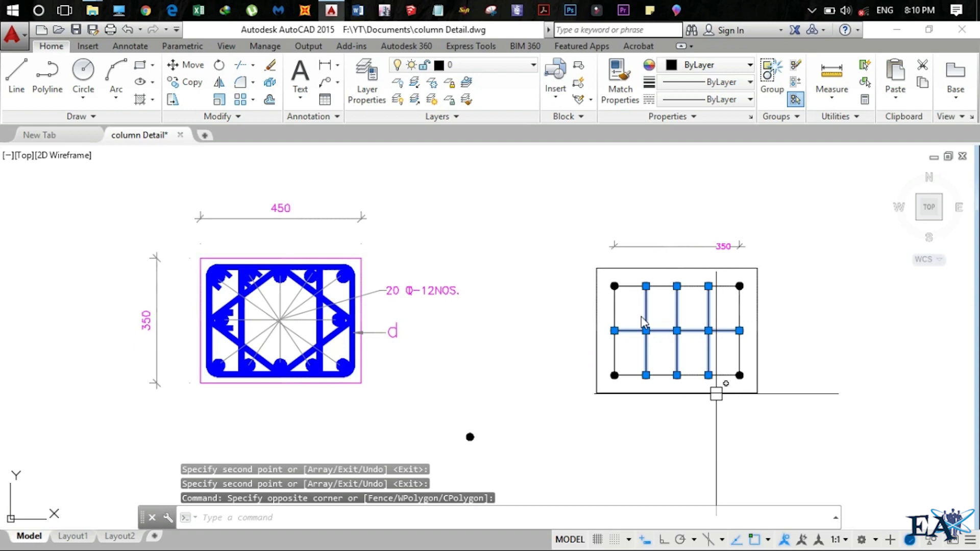
pyautogui.press('Delete')
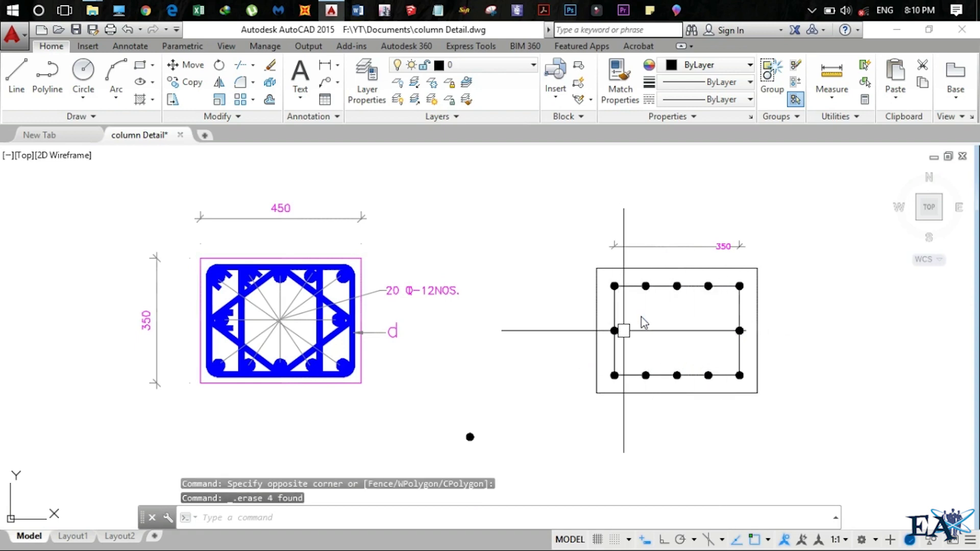
# Step: Delete the separate construction line lying over the inner rectangle's left edge, keeping the rectangle itself
pyautogui.scroll(2, 644, 316)
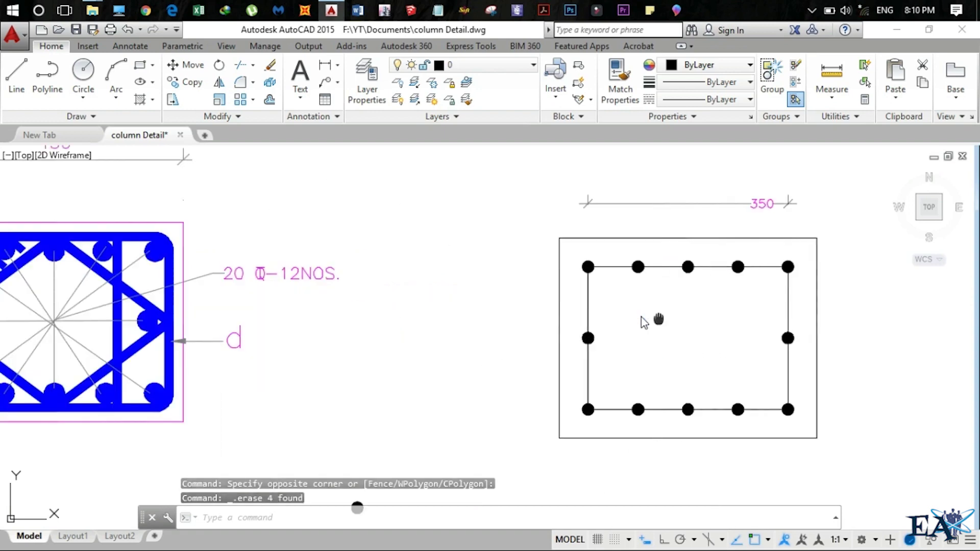
pyautogui.scroll(-2, 644, 317)
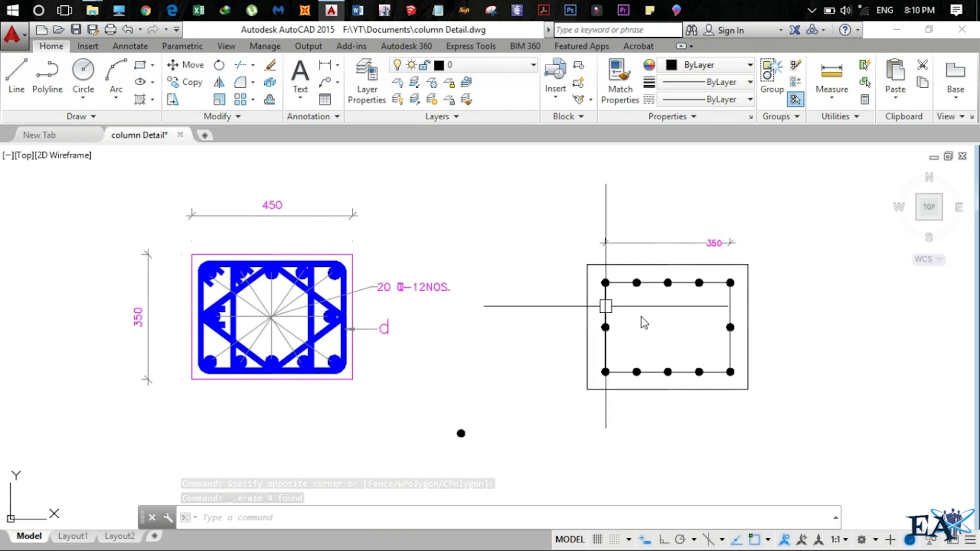
pyautogui.click(606, 306)
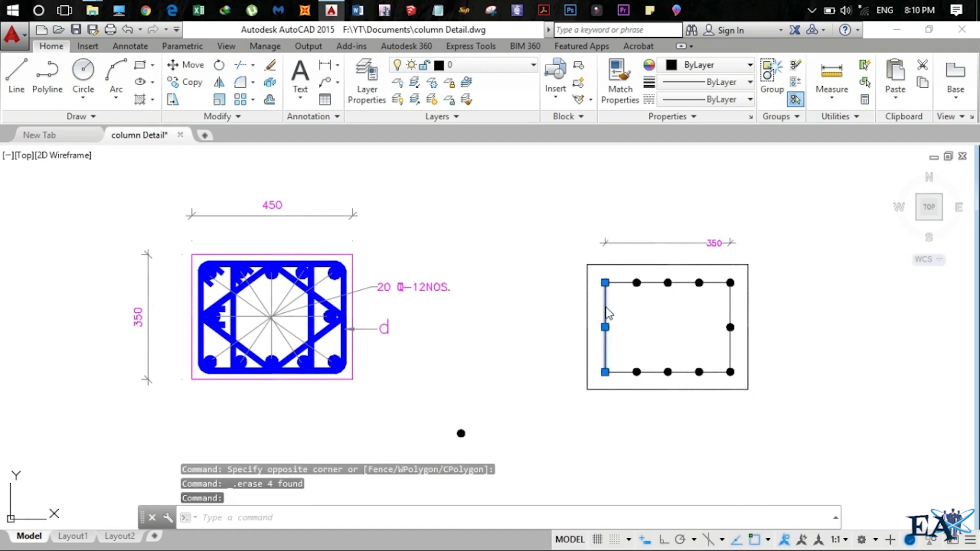
pyautogui.press('Escape')
pyautogui.click(603, 308)
pyautogui.press('Escape')
pyautogui.click(603, 307)
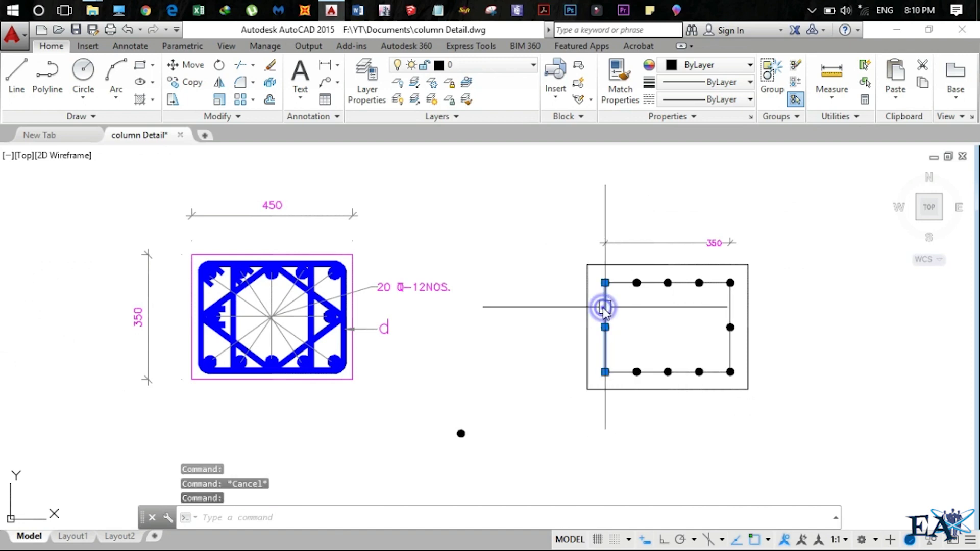
pyautogui.press('Delete')
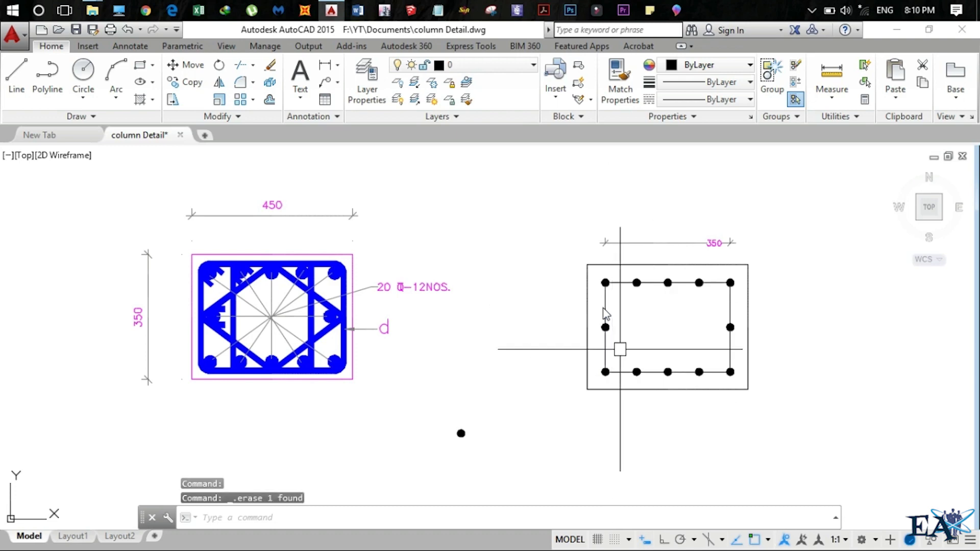
# Step: Offset the inner rectangle outward by 10 so it runs along the outside of the bars
pyautogui.click(607, 319)
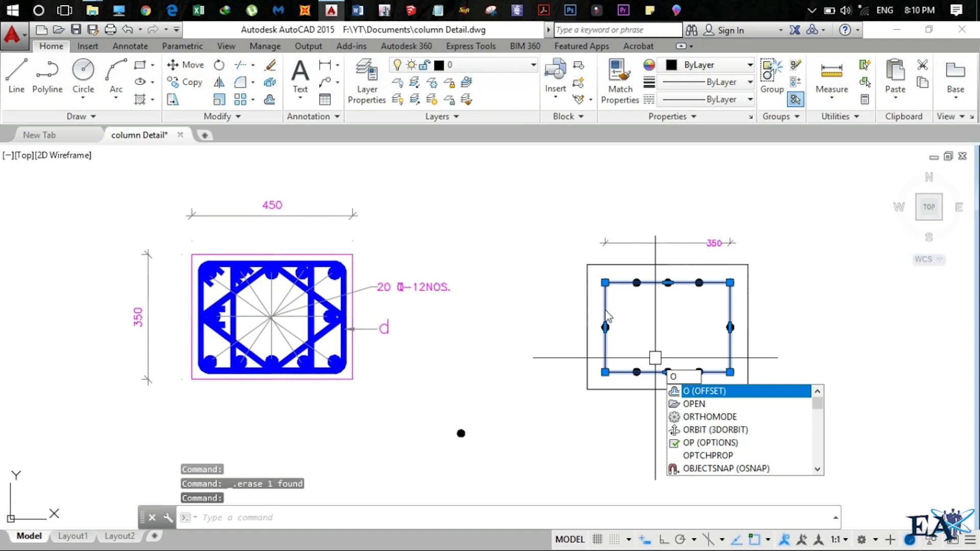
pyautogui.press('Return')
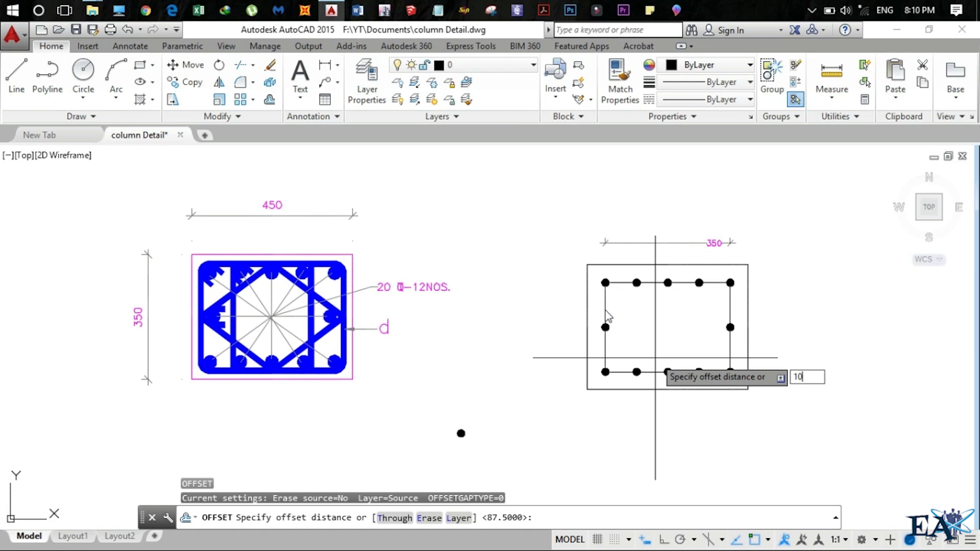
pyautogui.press('Return')
pyautogui.click(605, 319)
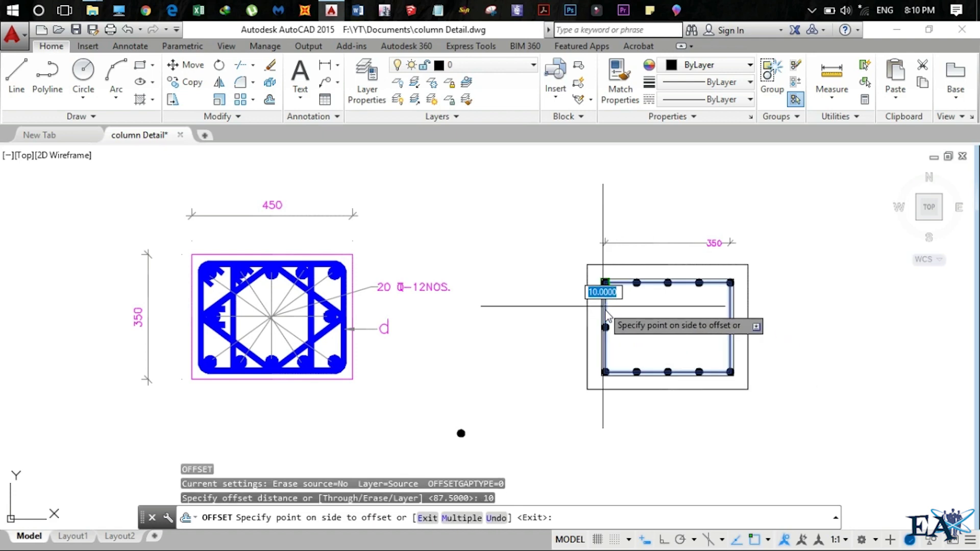
pyautogui.click(605, 310)
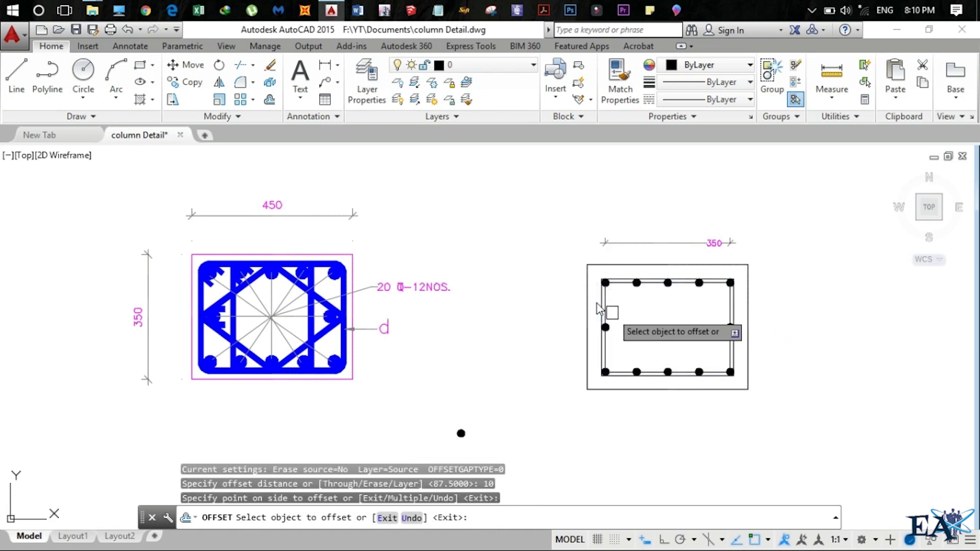
pyautogui.press('Escape')
# Step: Delete the original inner rectangle that passes through the bar centers
pyautogui.scroll(4, 597, 304)
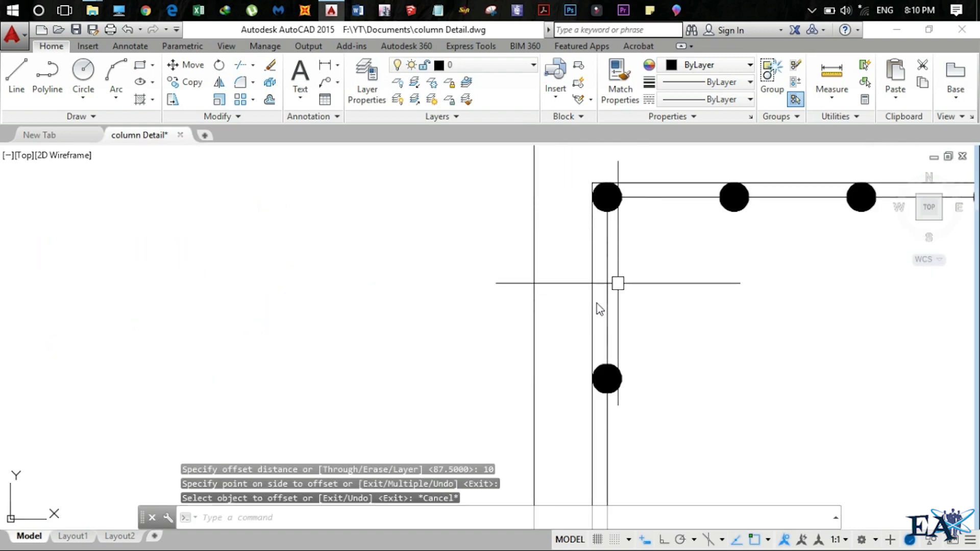
pyautogui.click(608, 281)
pyautogui.scroll(-4, 610, 283)
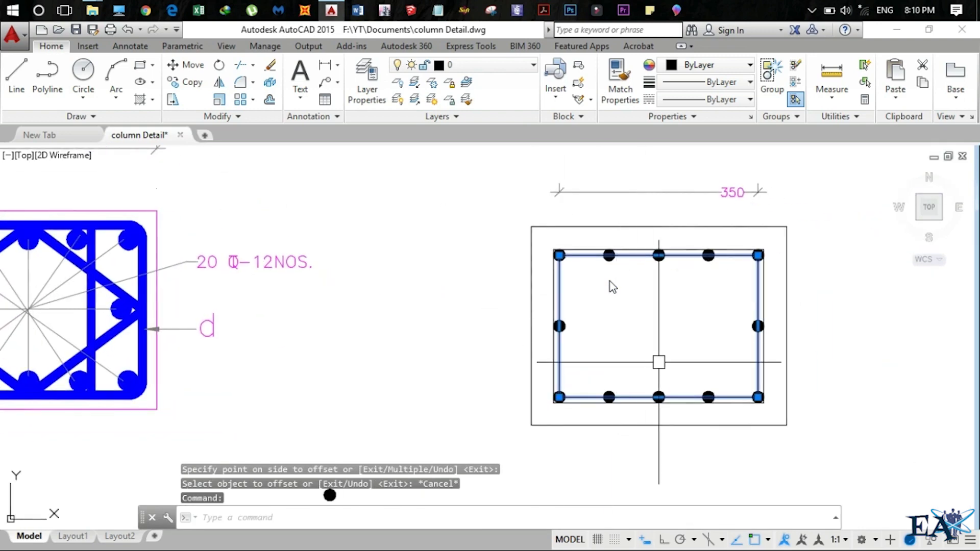
pyautogui.press('Delete')
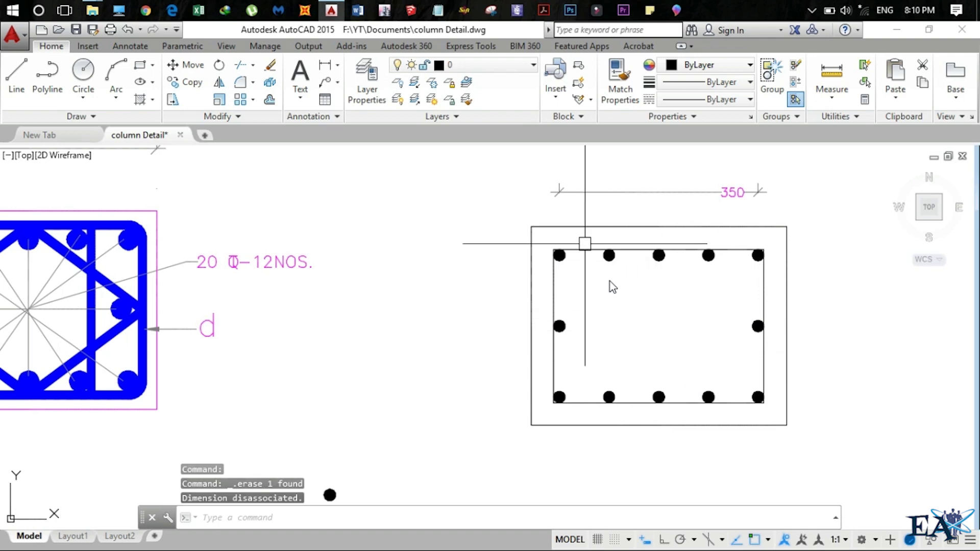
# Step: Fillet the upper-left corner of the inner rectangle with a radius of 10, using the Multiple option
pyautogui.scroll(4, 608, 284)
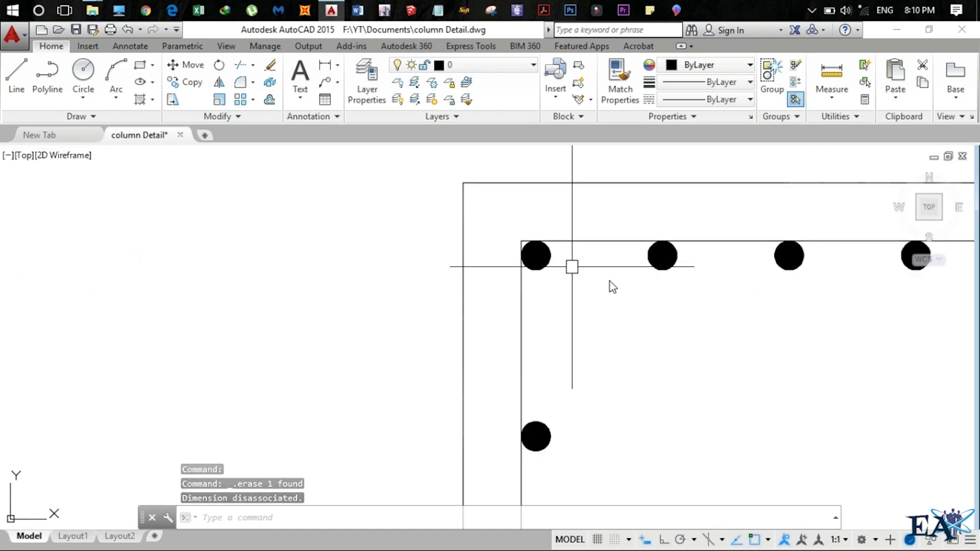
pyautogui.click(241, 82)
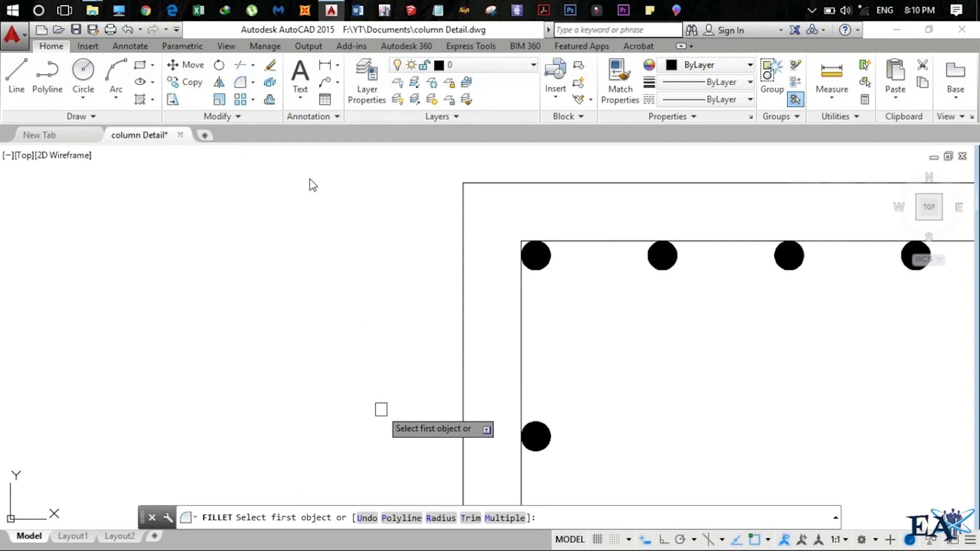
pyautogui.click(441, 519)
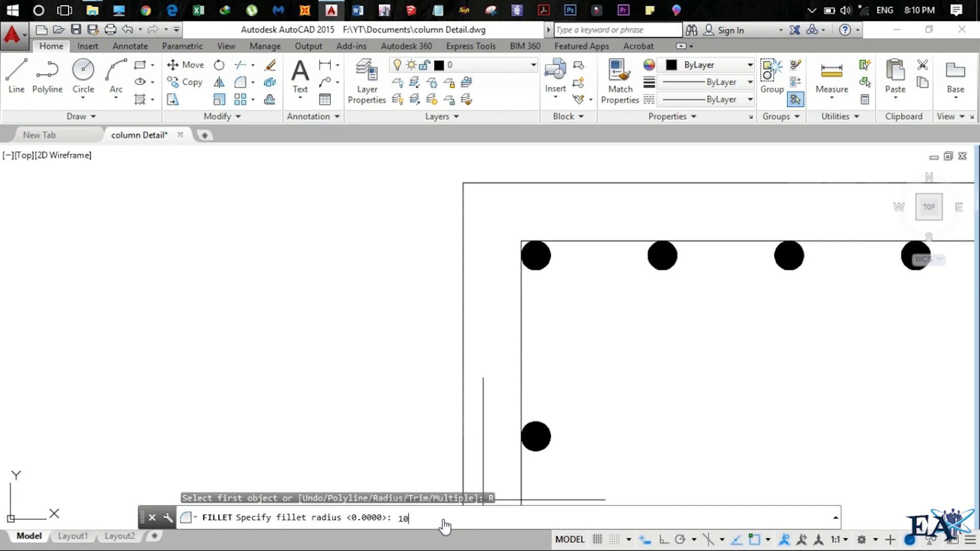
pyautogui.press('Return')
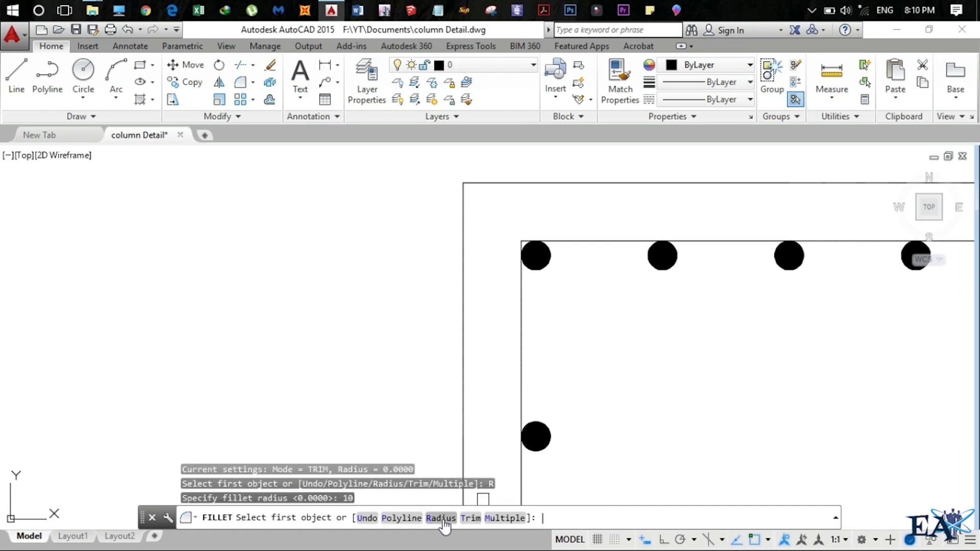
pyautogui.click(502, 519)
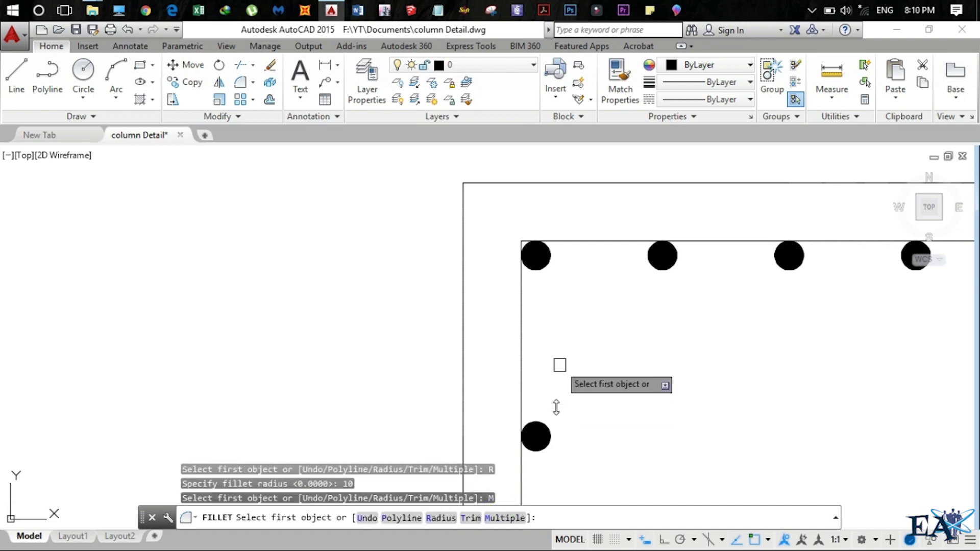
pyautogui.click(521, 305)
pyautogui.click(580, 243)
# Step: Round the inner rectangle's remaining three corners with the same fillet radius
pyautogui.scroll(-5, 580, 243)
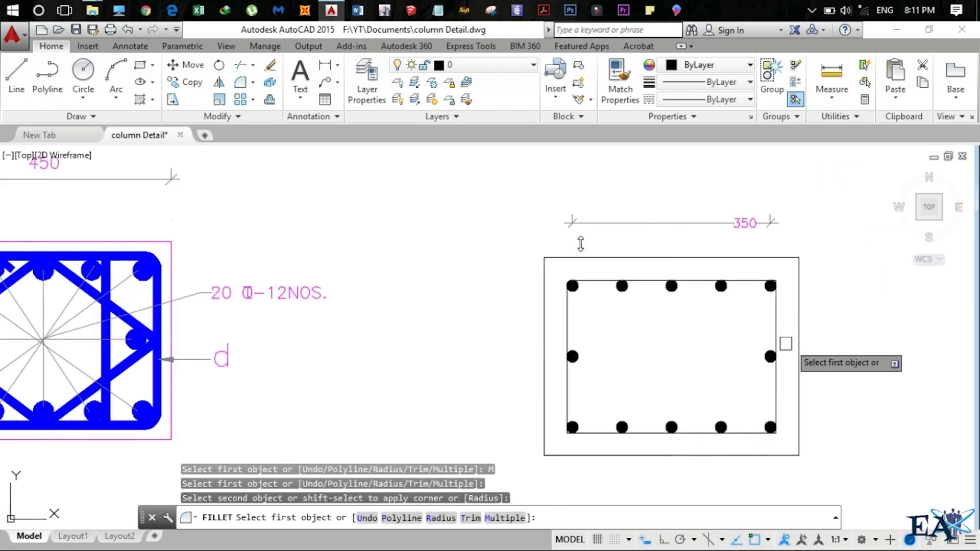
pyautogui.click(566, 281)
pyautogui.click(582, 315)
pyautogui.click(581, 400)
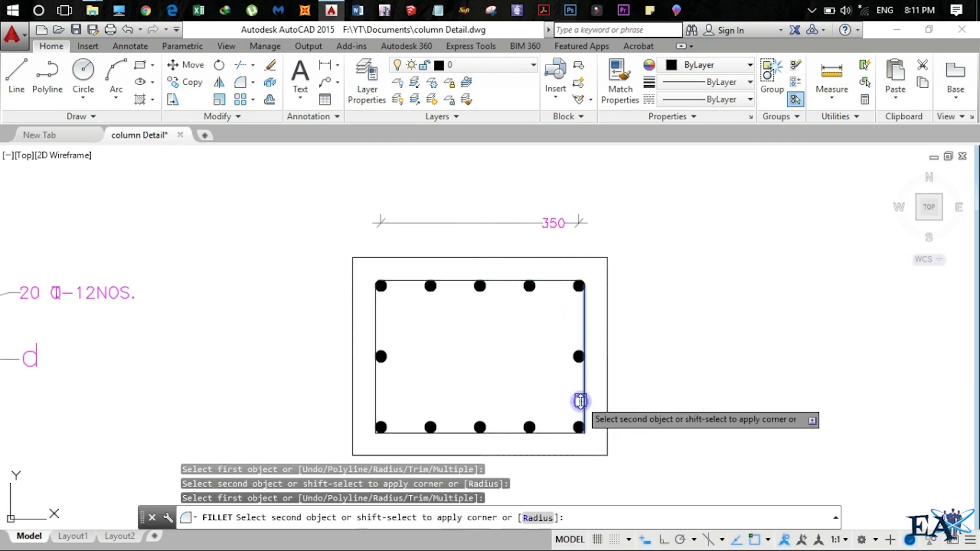
pyautogui.click(572, 433)
pyautogui.click(400, 434)
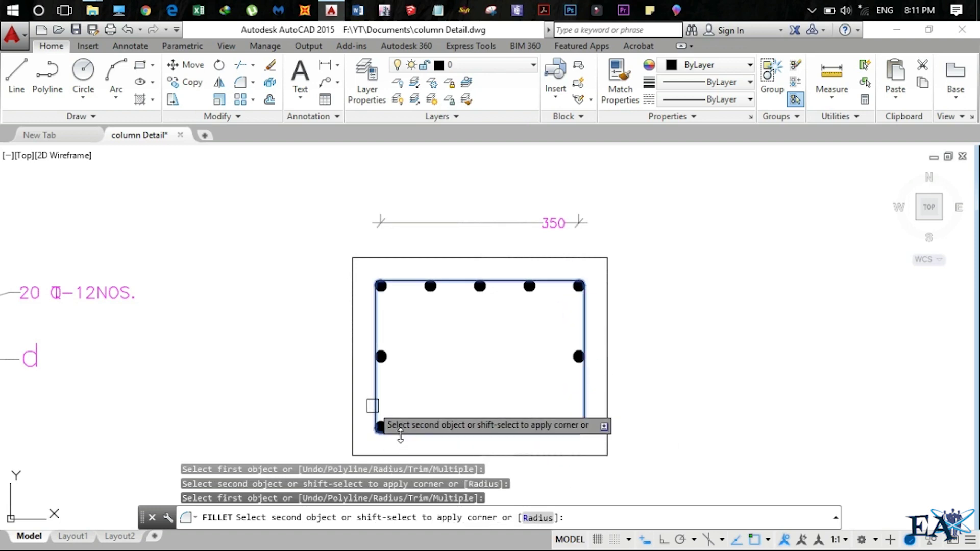
pyautogui.click(376, 401)
pyautogui.press('Escape')
# Step: Examine the thick stirrup outline in the reference detail and compare it with the new section's rounded inner rectangle
pyautogui.scroll(-3, 477, 350)
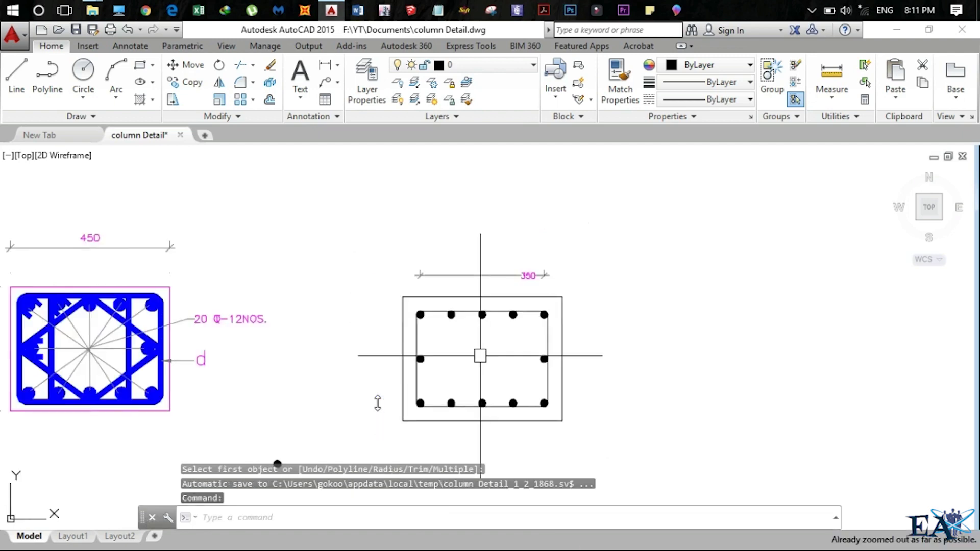
pyautogui.scroll(1, 550, 300)
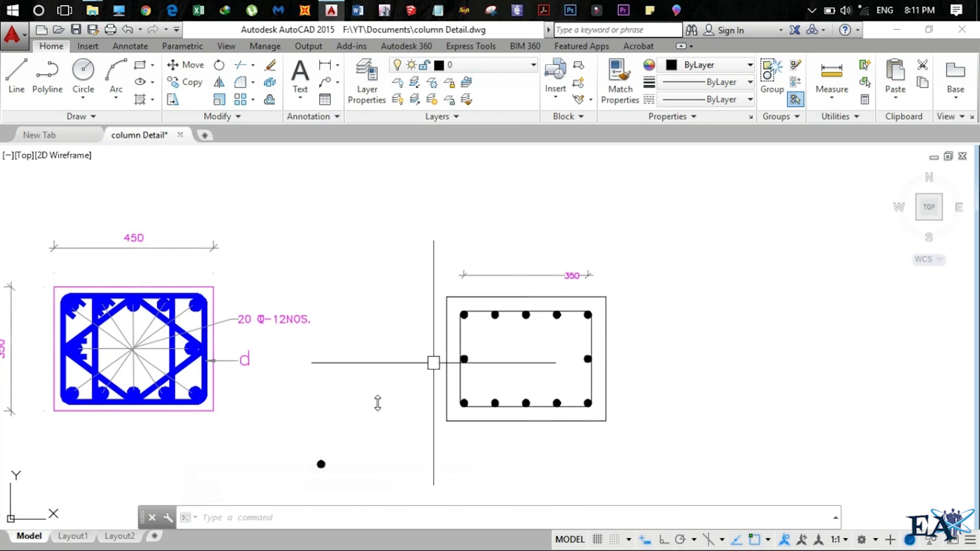
pyautogui.scroll(4, 458, 329)
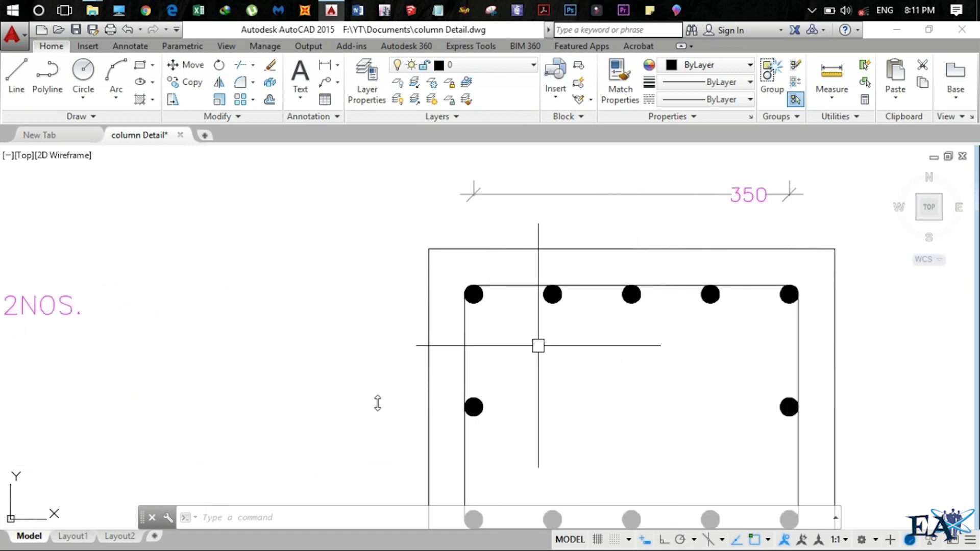
pyautogui.scroll(-4, 521, 340)
pyautogui.scroll(2, 131, 305)
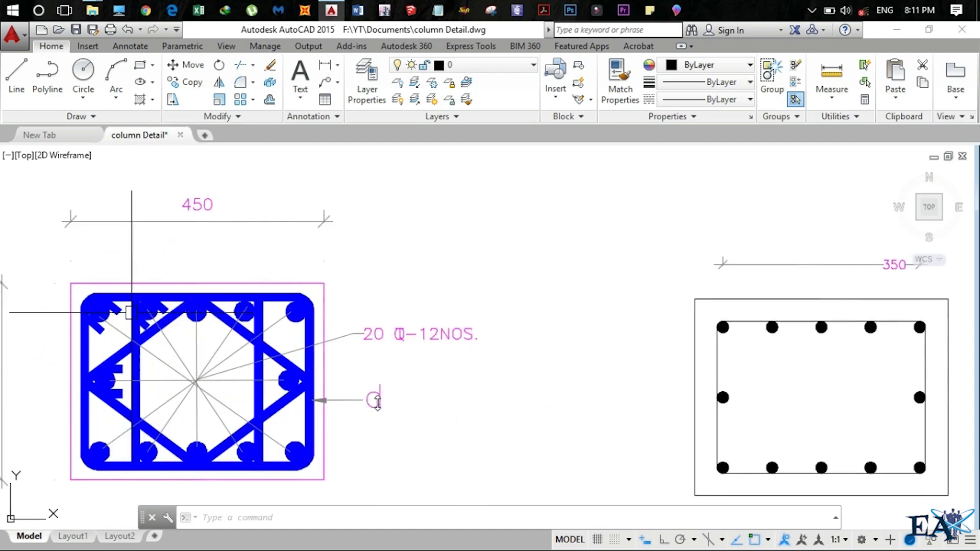
pyautogui.scroll(2, 119, 301)
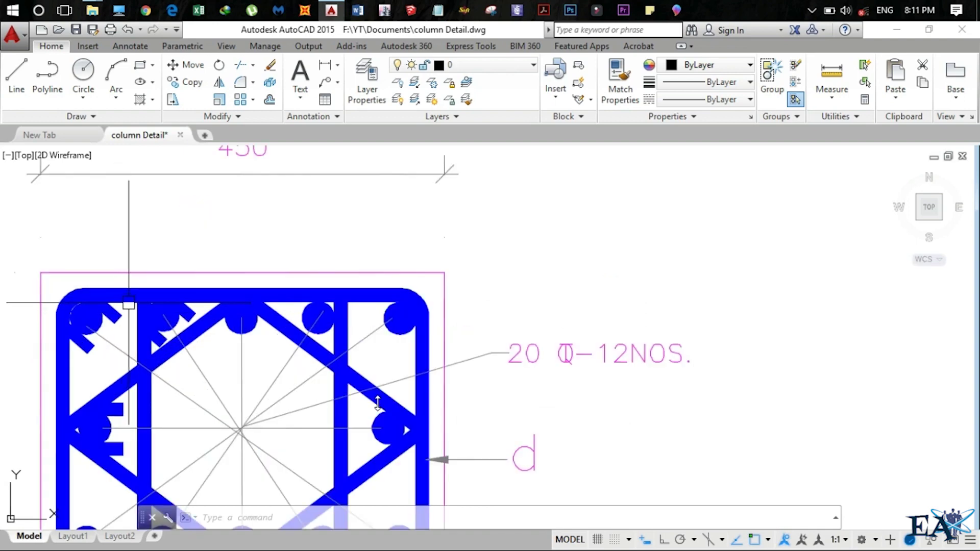
pyautogui.scroll(-4, 133, 299)
pyautogui.scroll(2, 544, 329)
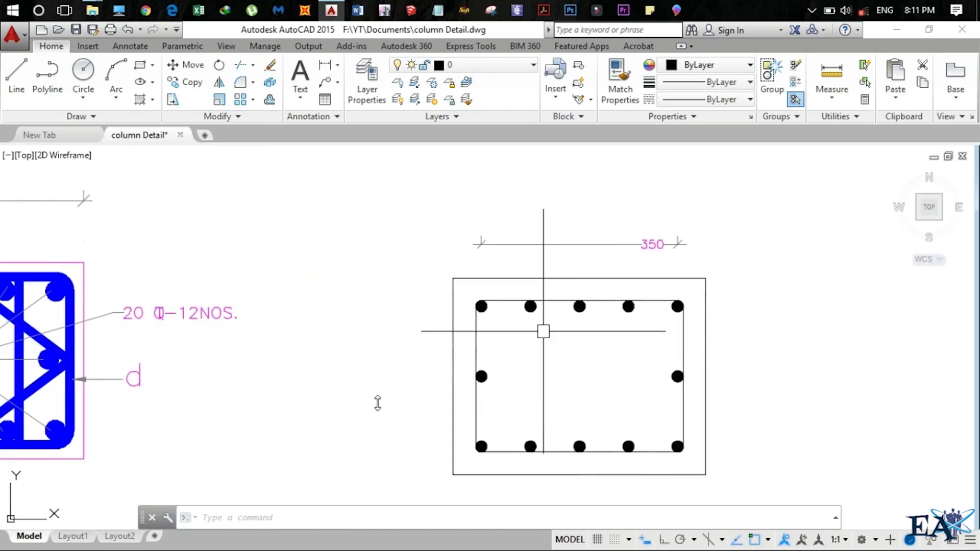
# Step: Edit the rounded inner rectangle as a polyline and set the width of all its segments to 10
pyautogui.click(501, 303)
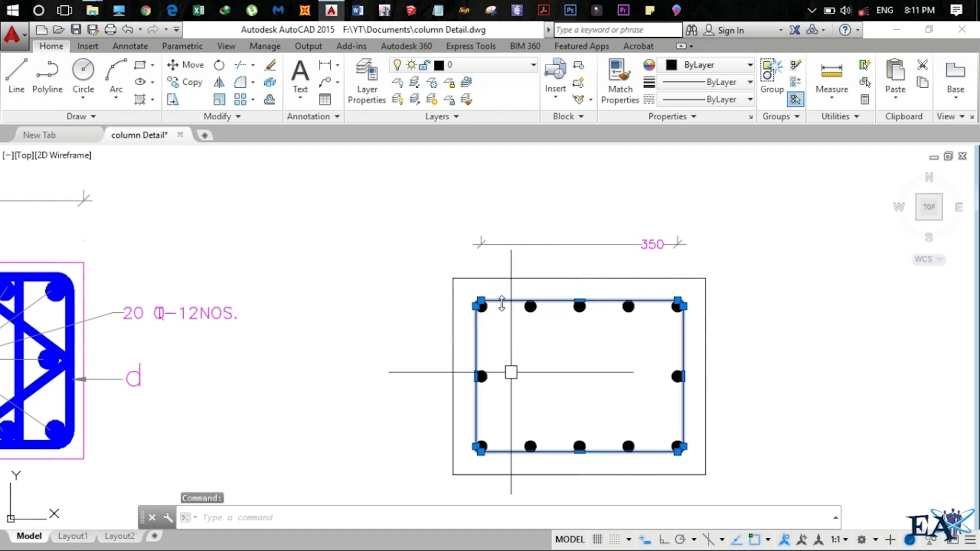
pyautogui.write('P')
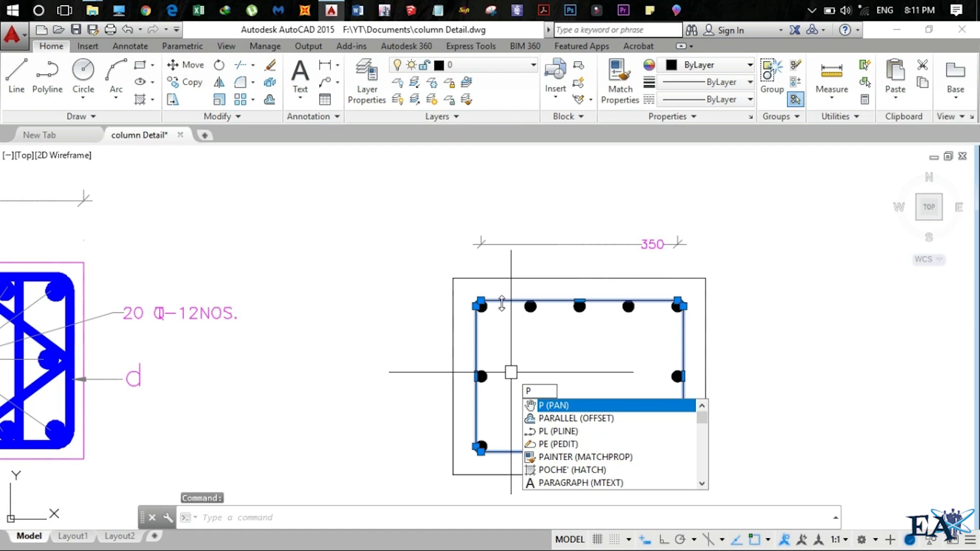
pyautogui.write('EDIT')
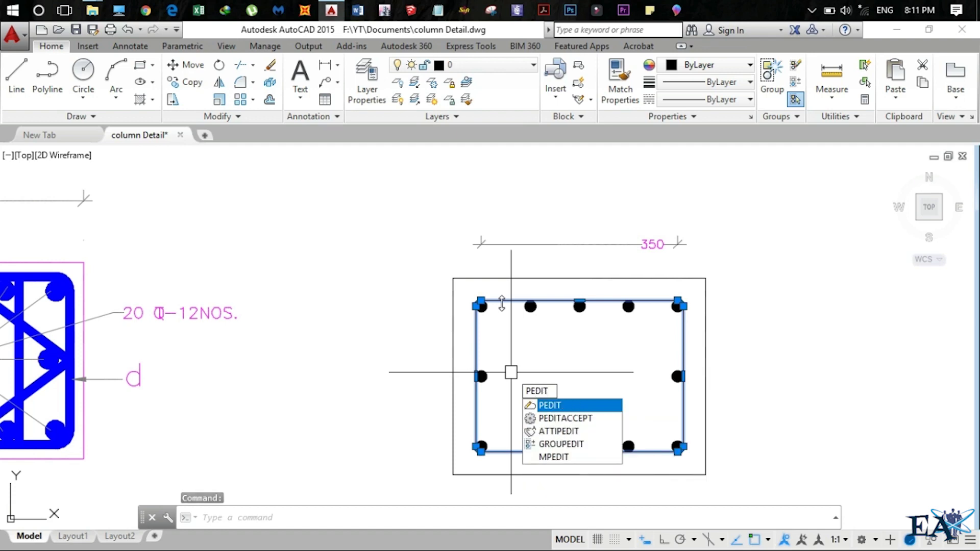
pyautogui.press('Return')
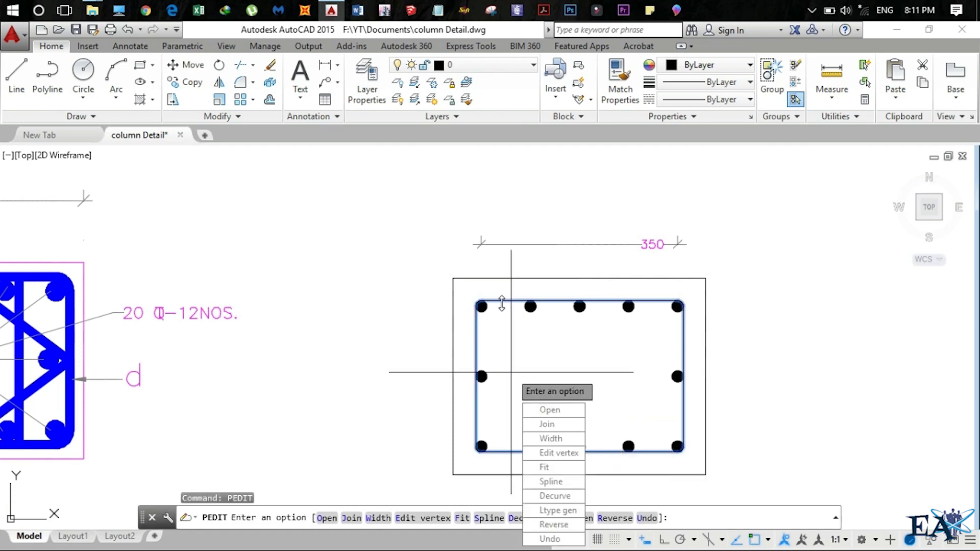
pyautogui.click(549, 439)
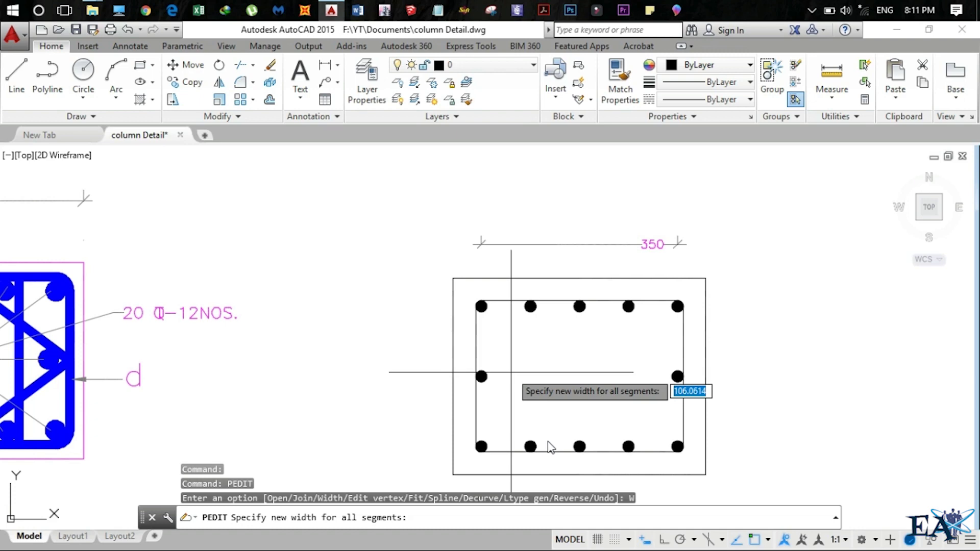
pyautogui.press('Return')
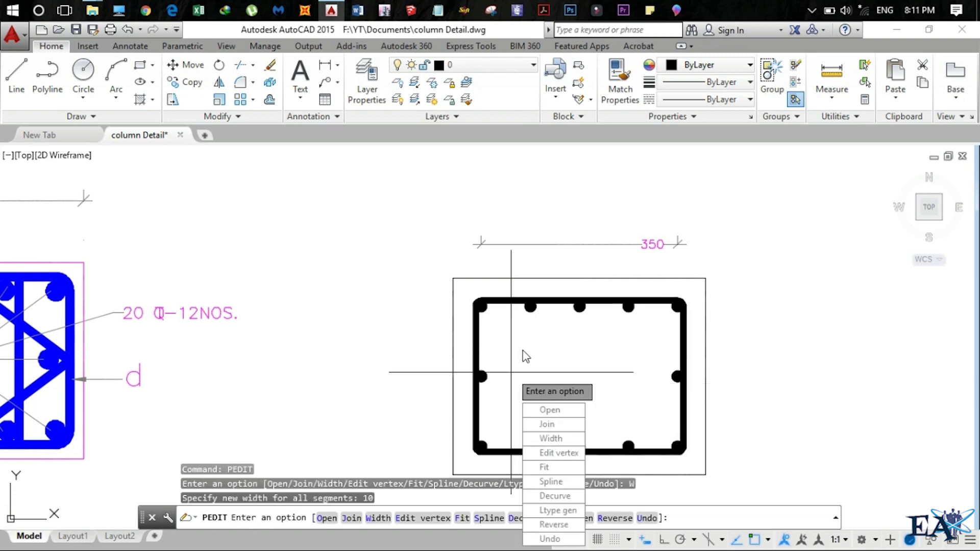
pyautogui.press('Return')
# Step: Inspect the thickened stirrup around the bars, and examine the stirrup hooks at the reference detail's upper-left corner
pyautogui.scroll(4, 526, 356)
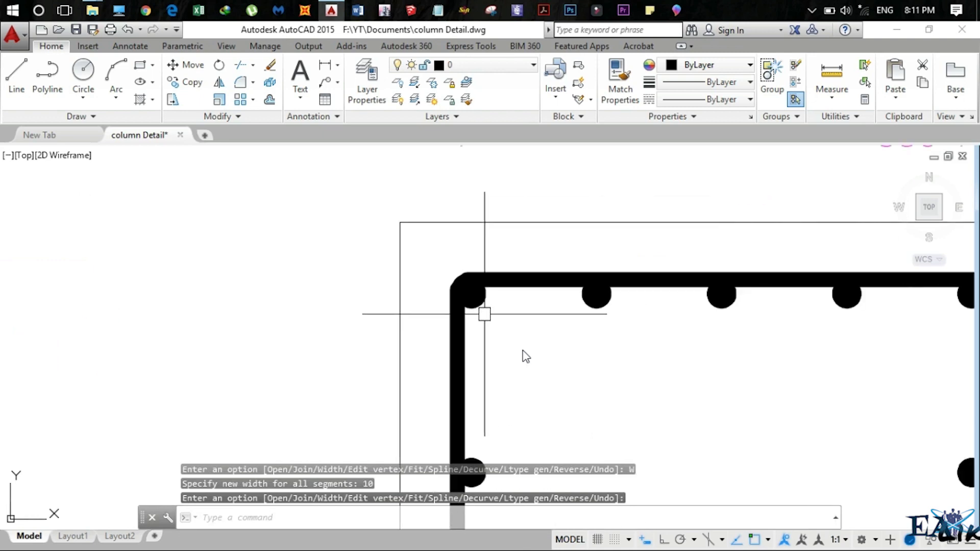
pyautogui.scroll(-2, 524, 356)
pyautogui.scroll(-2, 664, 346)
pyautogui.moveTo(661, 346); pyautogui.dragTo(636, 334, button='middle')
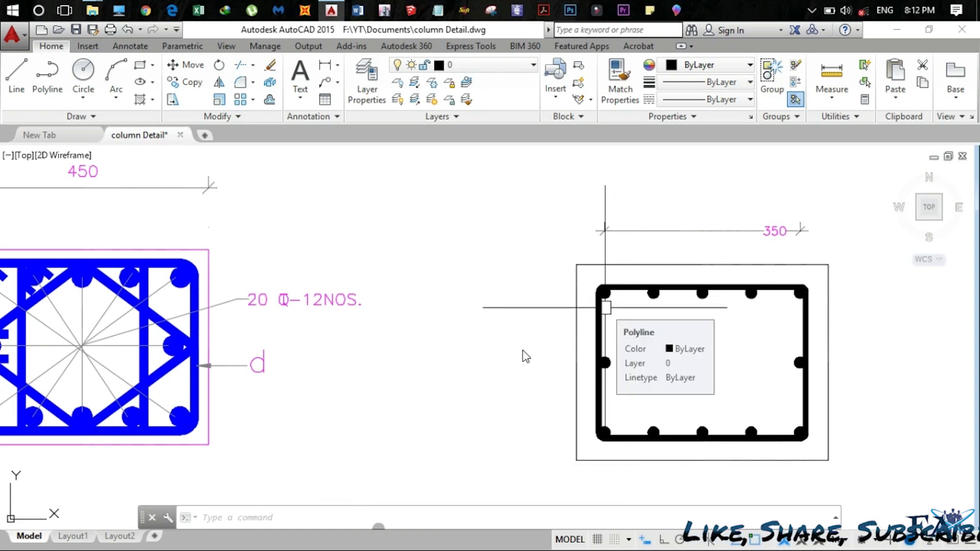
pyautogui.scroll(-2, 306, 334)
pyautogui.moveTo(306, 334); pyautogui.dragTo(403, 331, button='middle')
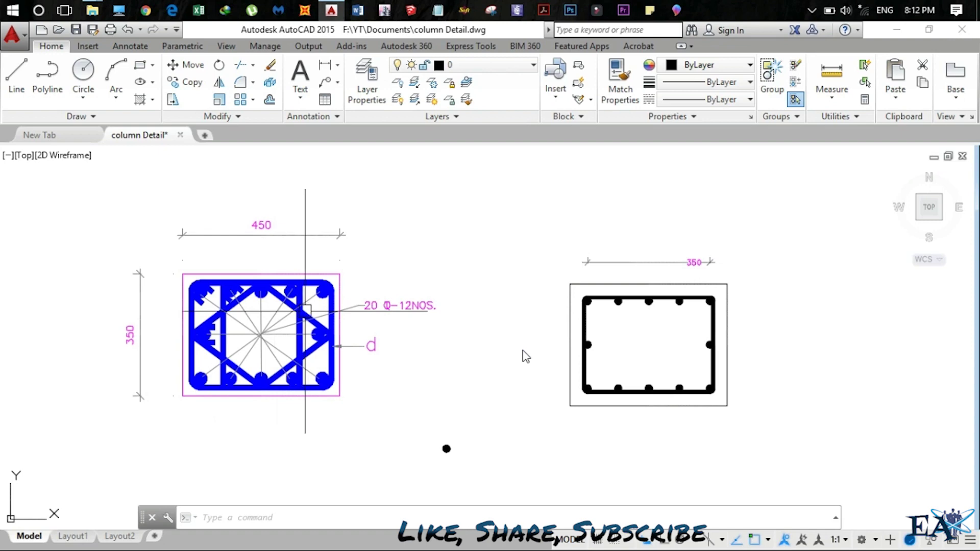
pyautogui.scroll(2, 599, 299)
pyautogui.scroll(-2, 613, 301)
pyautogui.moveTo(194, 291); pyautogui.dragTo(332, 329, button='middle')
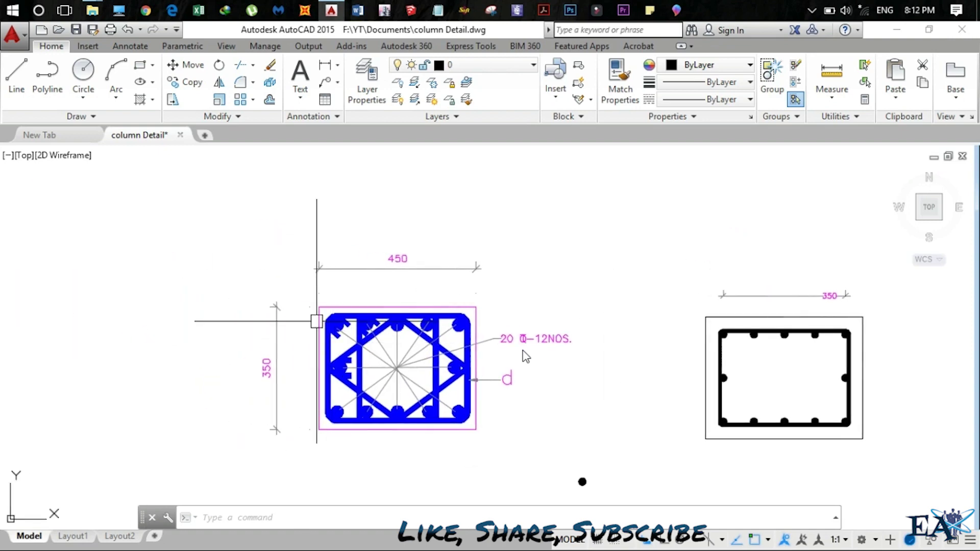
pyautogui.scroll(6, 391, 343)
pyautogui.moveTo(525, 355)
pyautogui.mouseDown(button='middle')
pyautogui.moveTo(505, 353)
pyautogui.moveTo(505, 297)
pyautogui.mouseUp(button='middle')
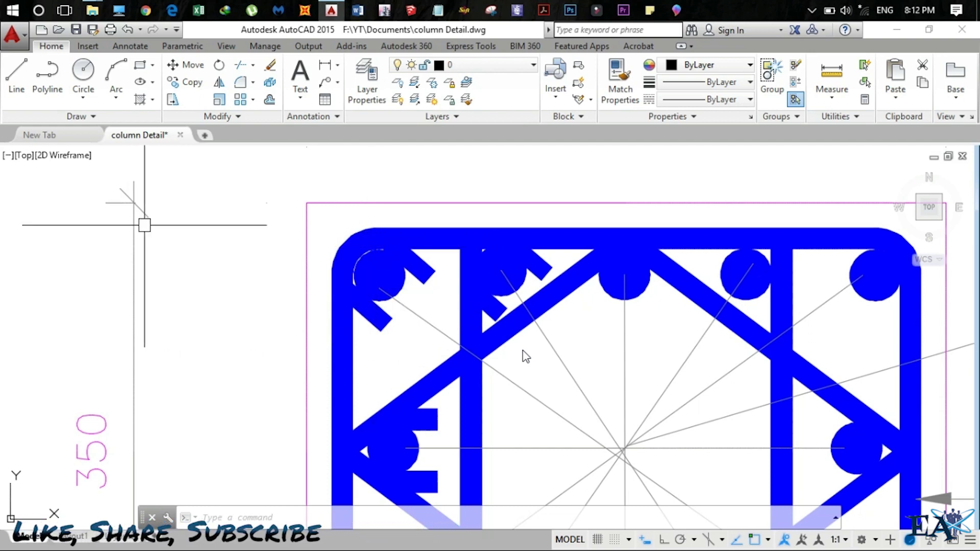
# Step: Draw a line from the start of the reference stirrup's upper-left bend out past the section's left side
pyautogui.click(17, 76)
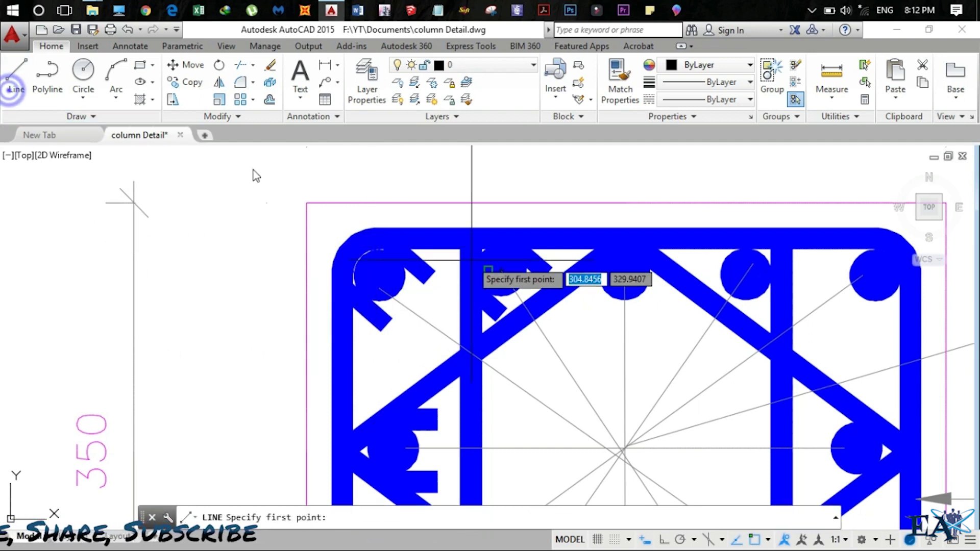
pyautogui.click(378, 239)
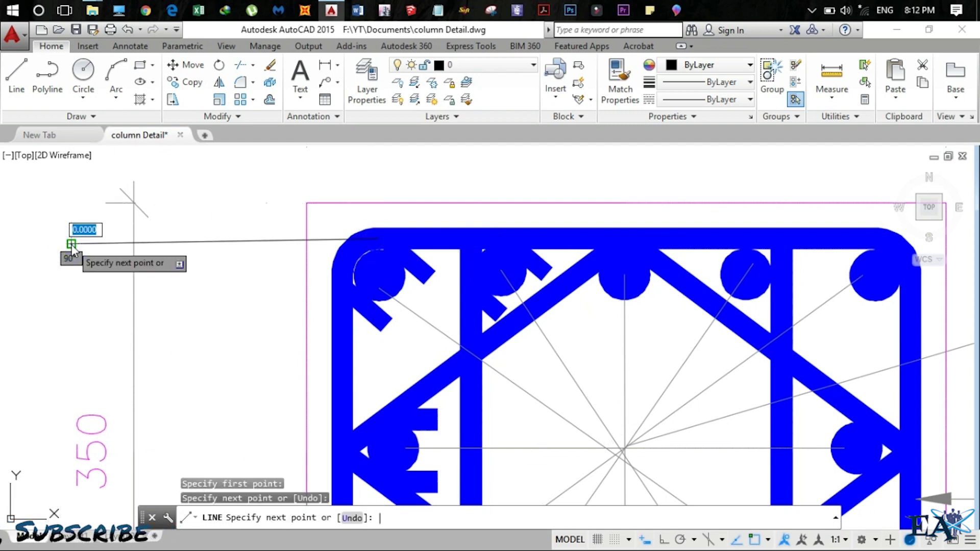
pyautogui.click(71, 244)
pyautogui.press('Return')
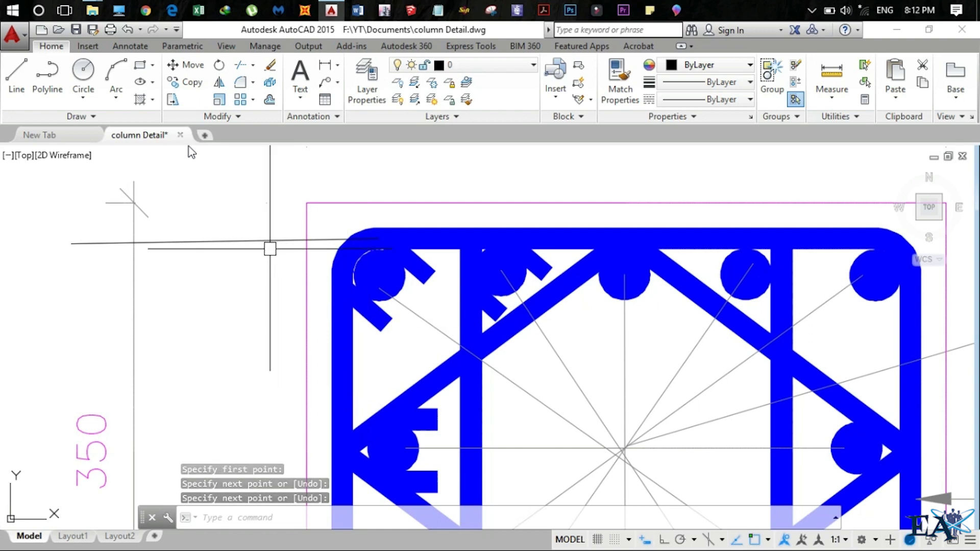
# Step: Turn on Ortho mode while drawing a vertical line up from the left end of the reference stirrup's upper-left bend
pyautogui.click(16, 76)
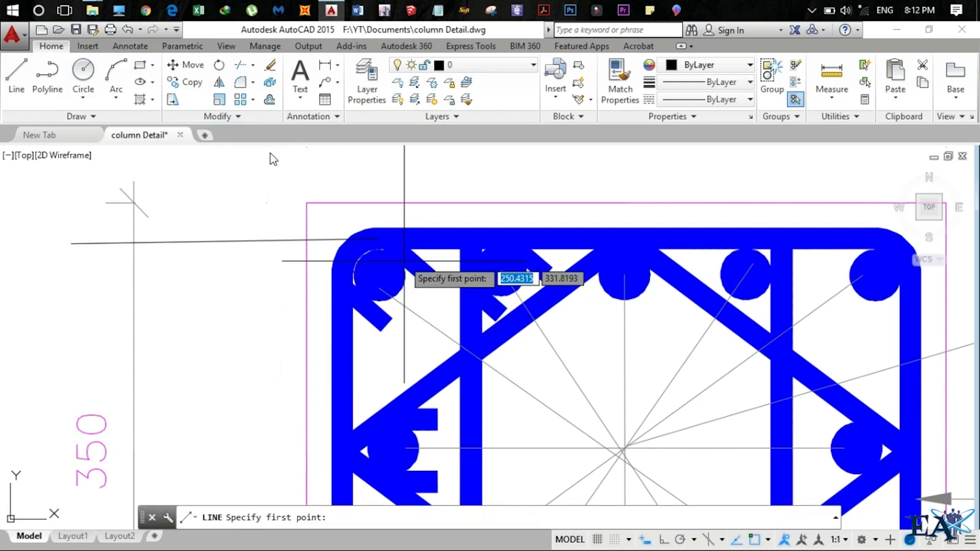
pyautogui.click(340, 284)
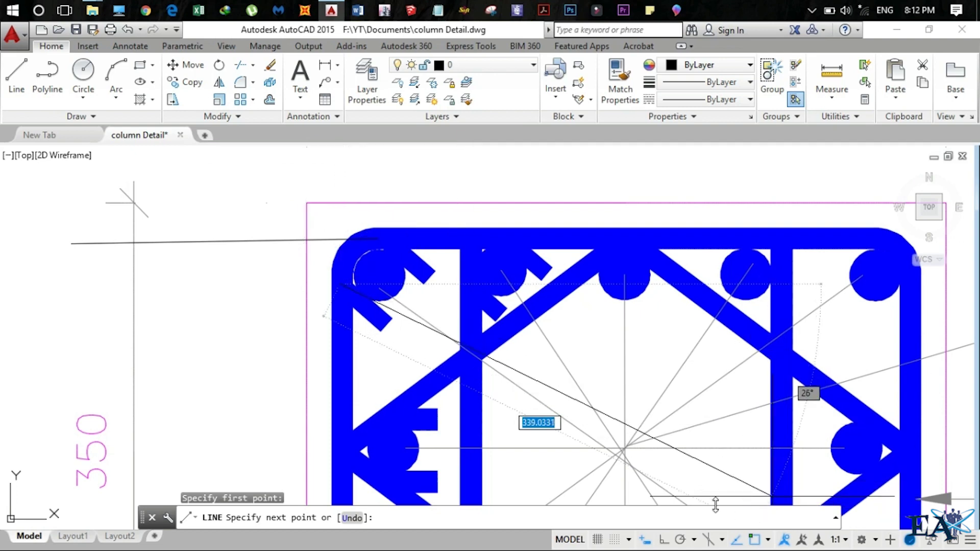
pyautogui.click(663, 540)
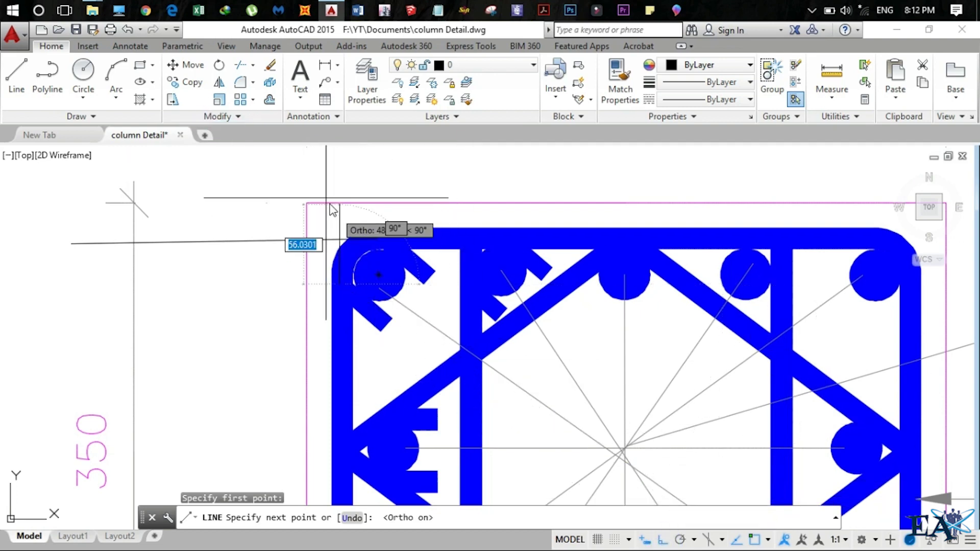
pyautogui.press('Return')
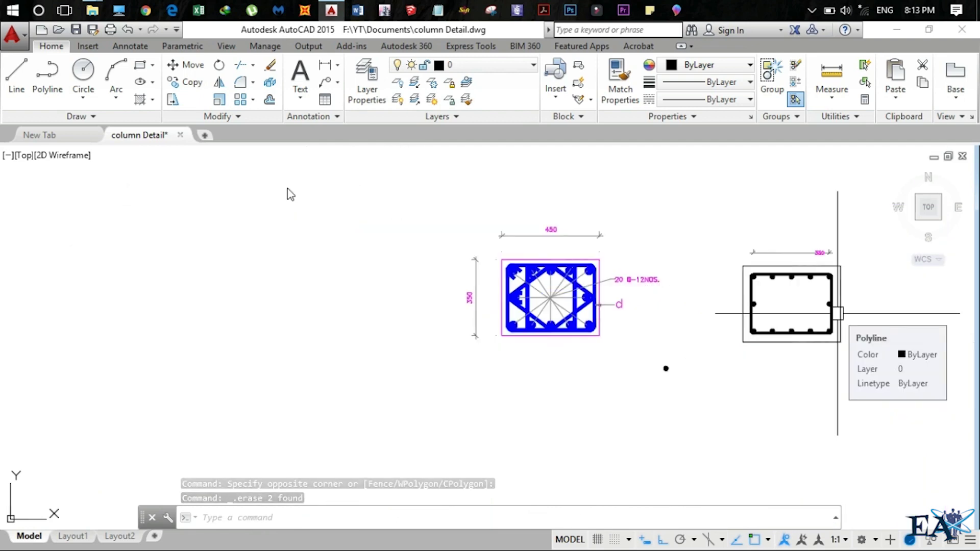
# Step: Turn off Ortho mode and draw a short diagonal hook line from the new stirrup's upper-left bend past the corner bar into the section
pyautogui.scroll(5, 792, 289)
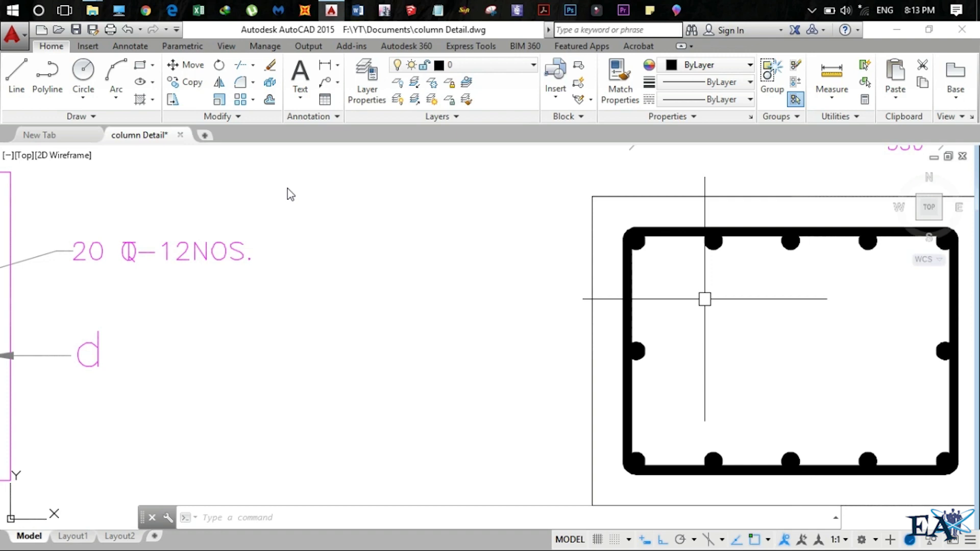
pyautogui.scroll(-2, 785, 356)
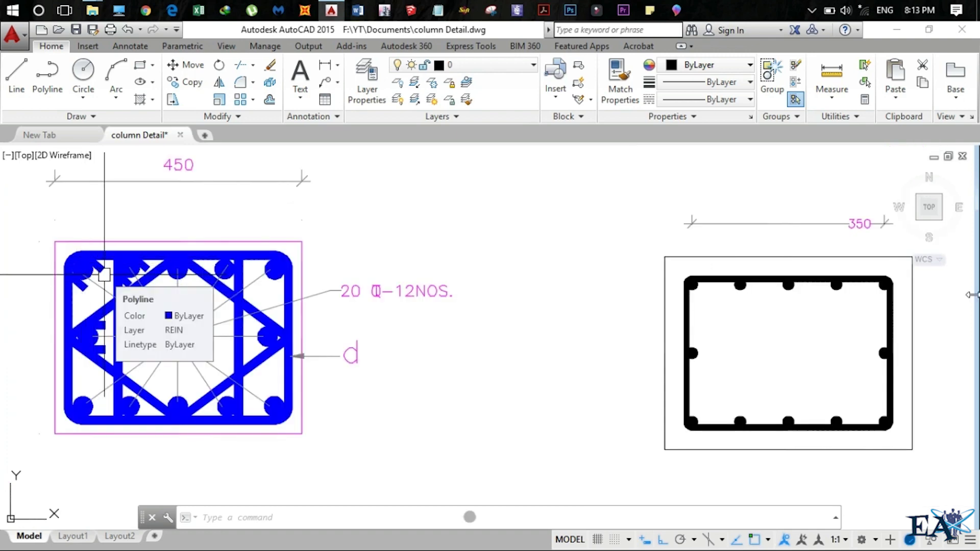
pyautogui.click(24, 87)
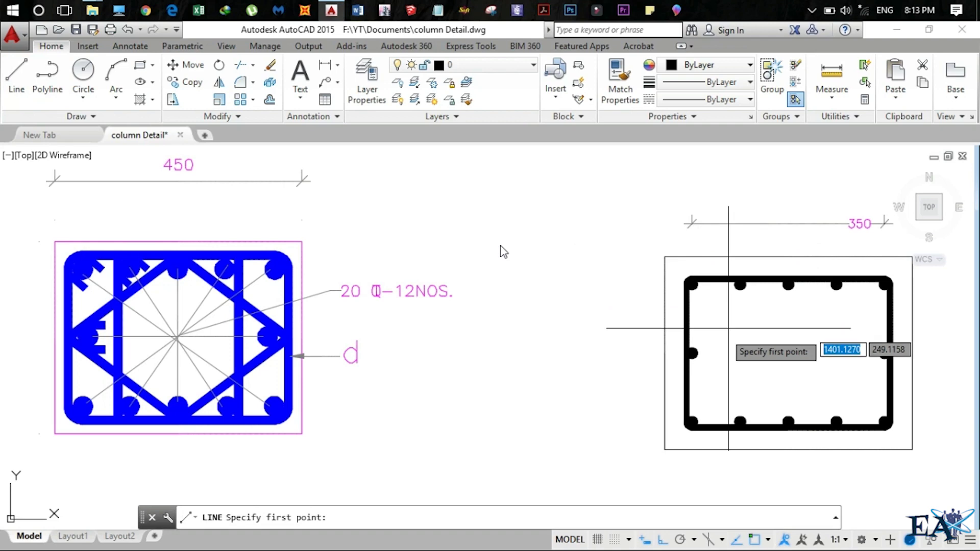
pyautogui.scroll(5, 690, 318)
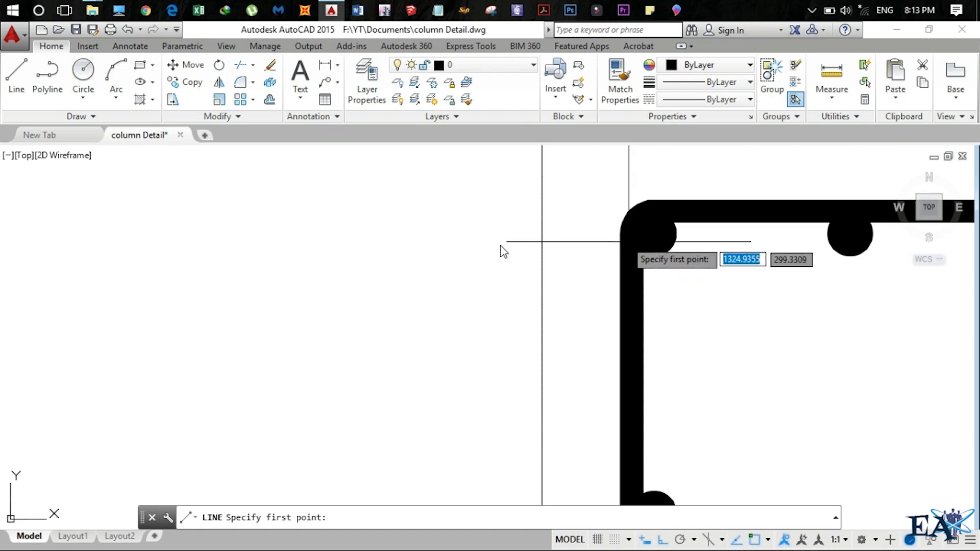
pyautogui.click(629, 235)
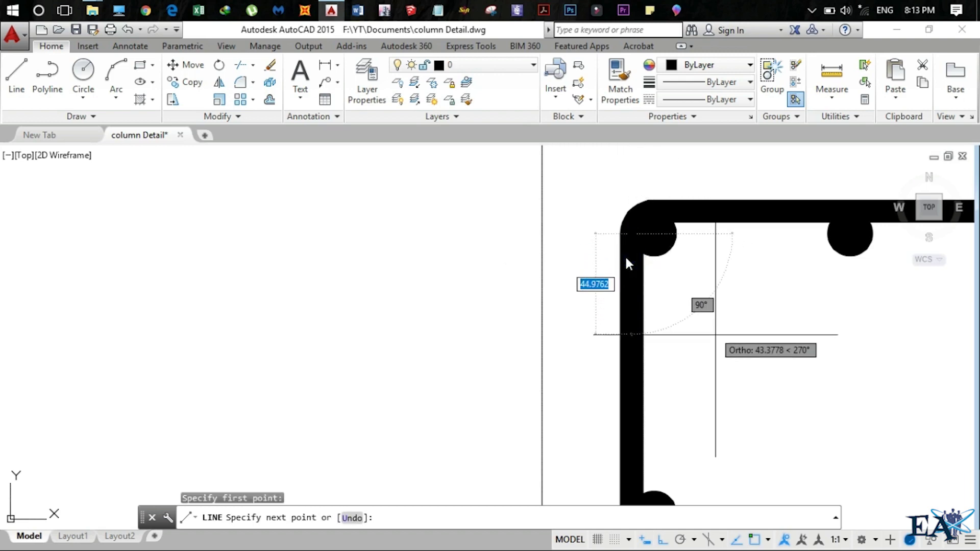
pyautogui.click(664, 541)
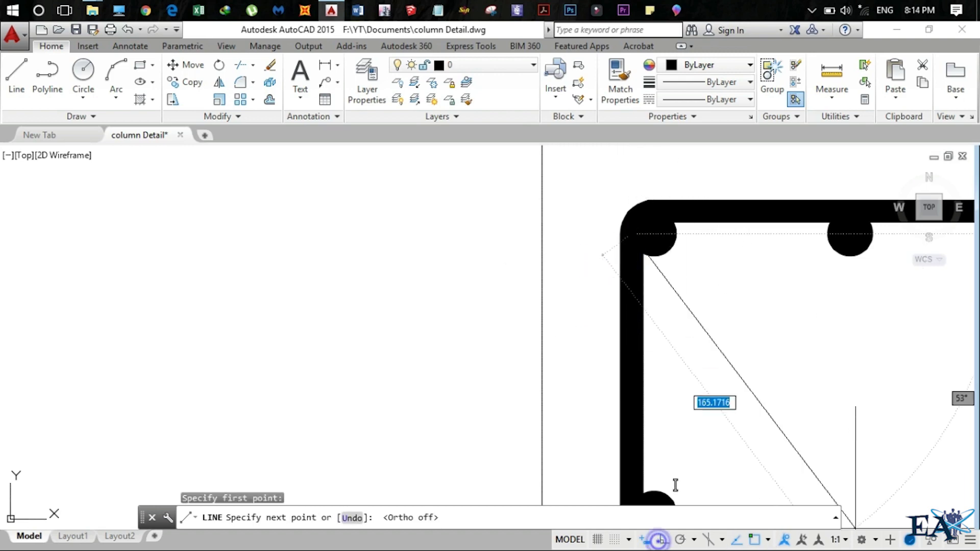
pyautogui.click(677, 281)
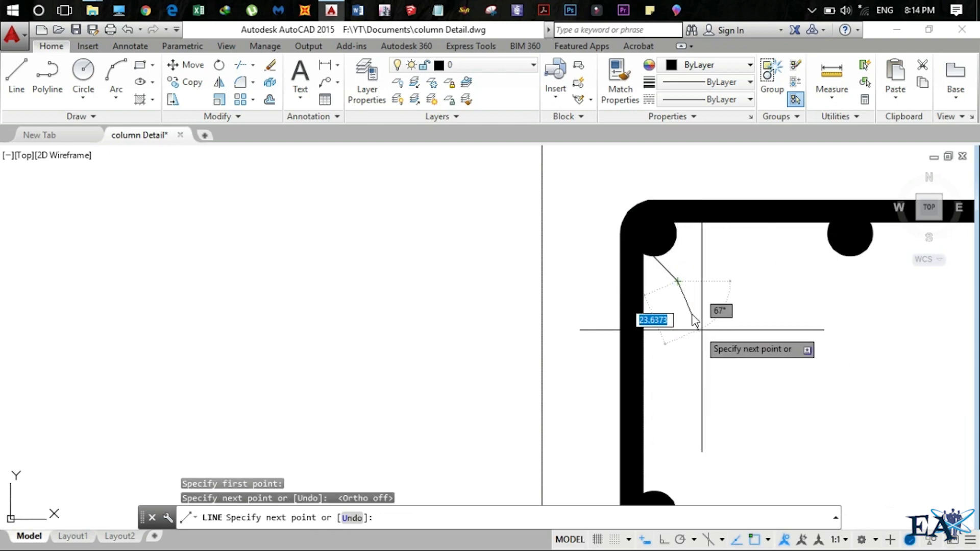
pyautogui.press('Return')
# Step: Convert the diagonal hook line to a polyline and set the width of all its segments to 10
pyautogui.click(673, 276)
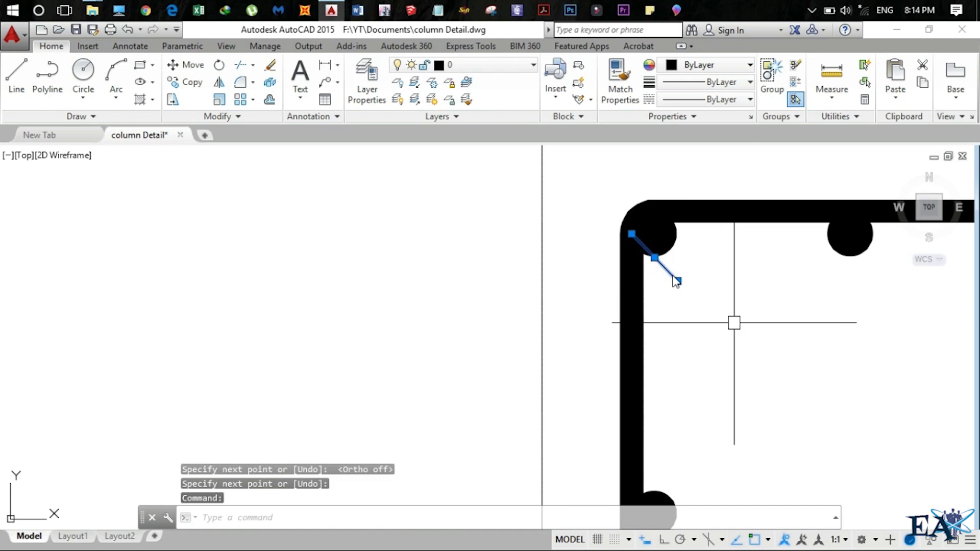
pyautogui.press('Return')
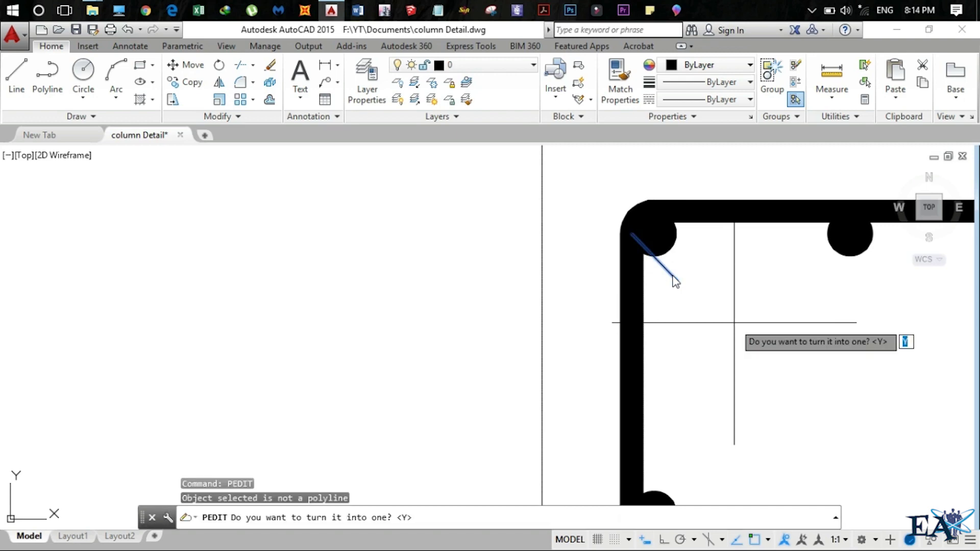
pyautogui.press('Return')
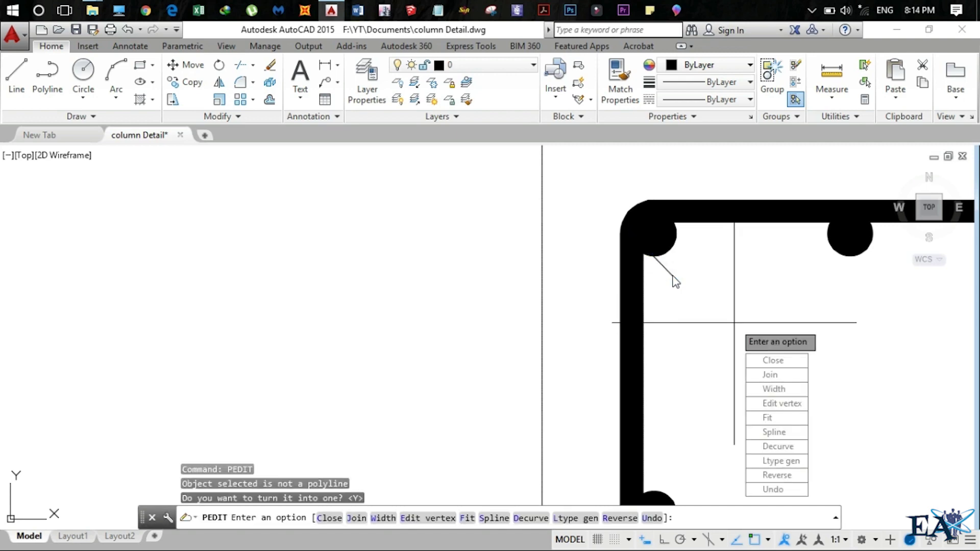
pyautogui.click(772, 390)
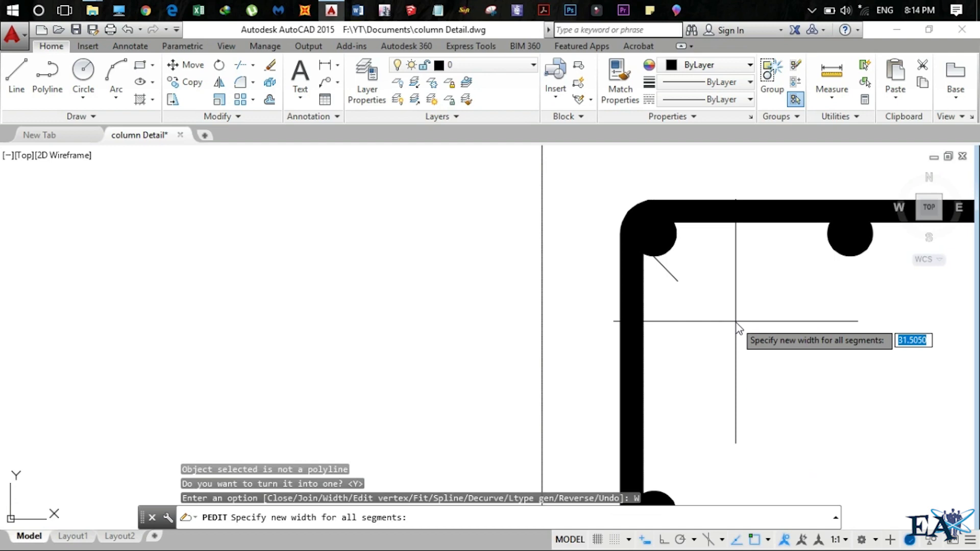
pyautogui.press('Return')
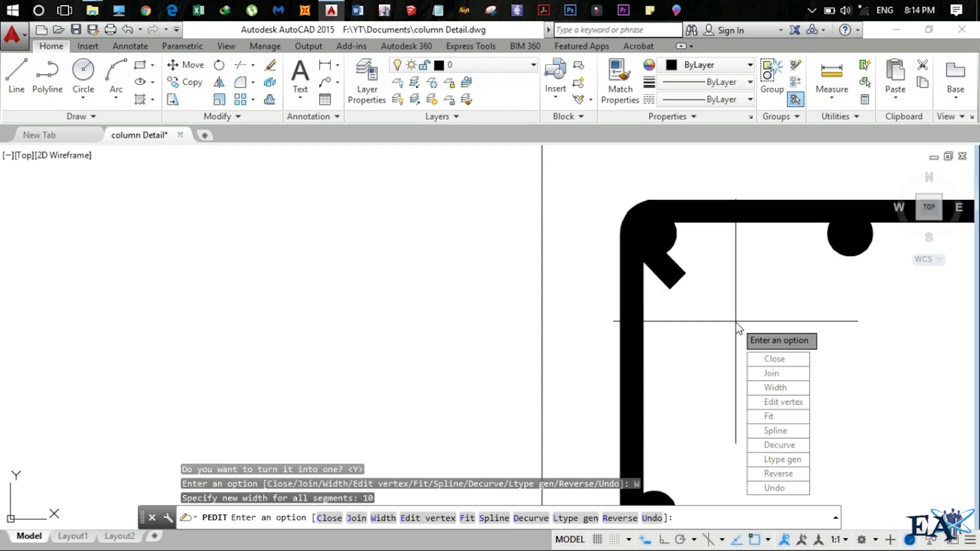
pyautogui.scroll(2, 736, 322)
pyautogui.press('Escape')
pyautogui.scroll(-2, 655, 245)
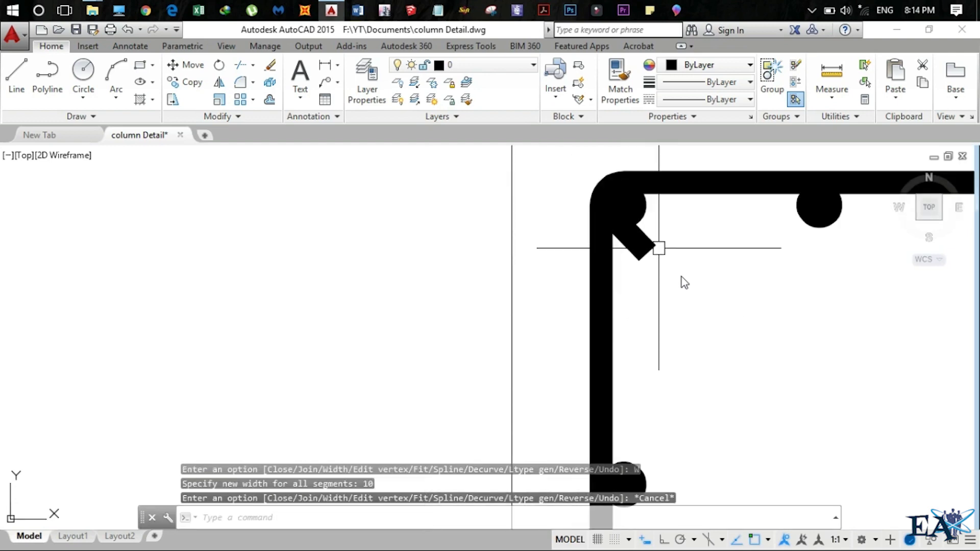
# Step: Move the thick hook slightly down and to the right, along the lower side of the upper-left corner bar
pyautogui.click(641, 241)
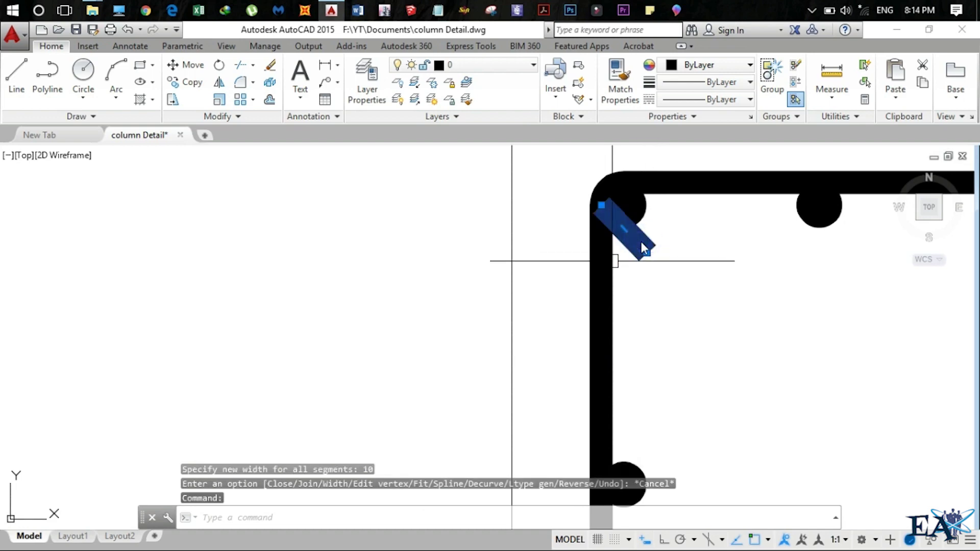
pyautogui.click(186, 70)
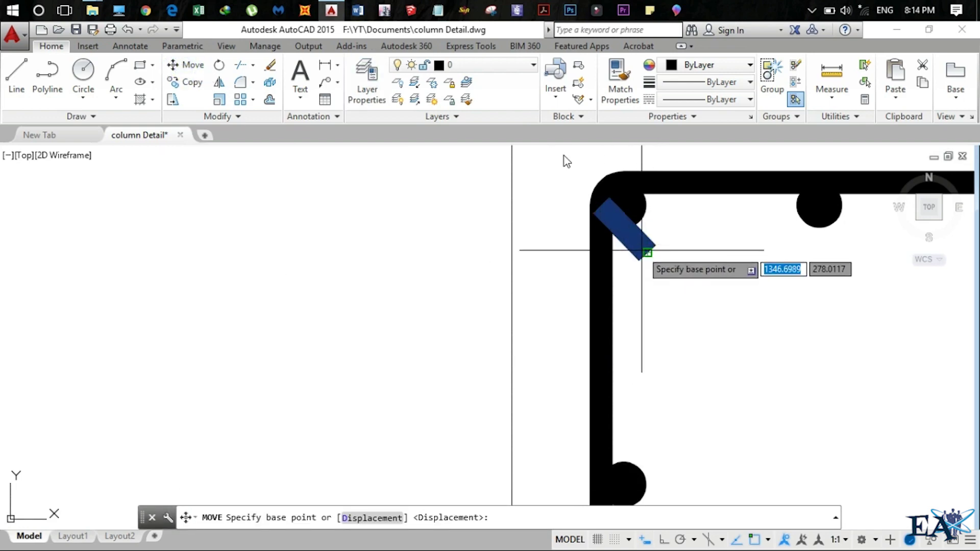
pyautogui.click(646, 252)
pyautogui.click(647, 268)
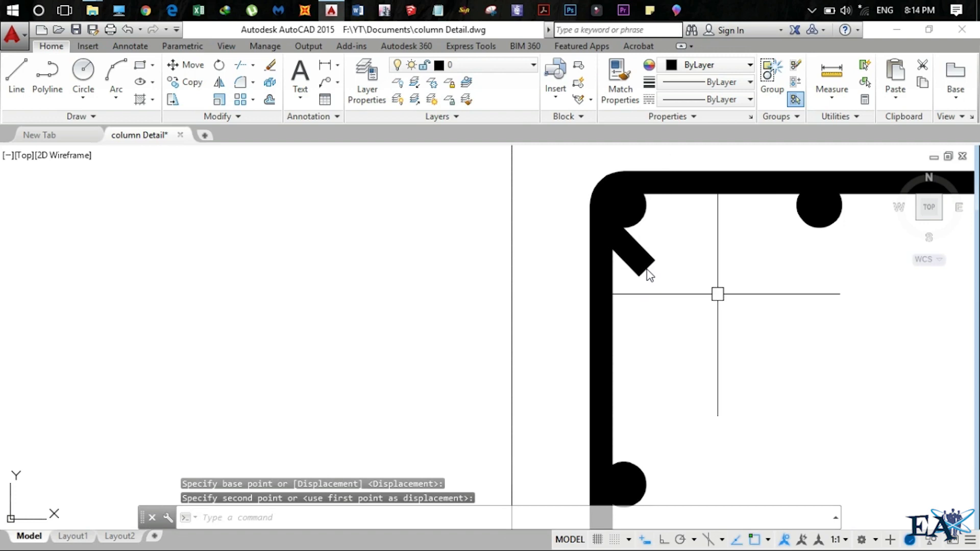
pyautogui.click(628, 260)
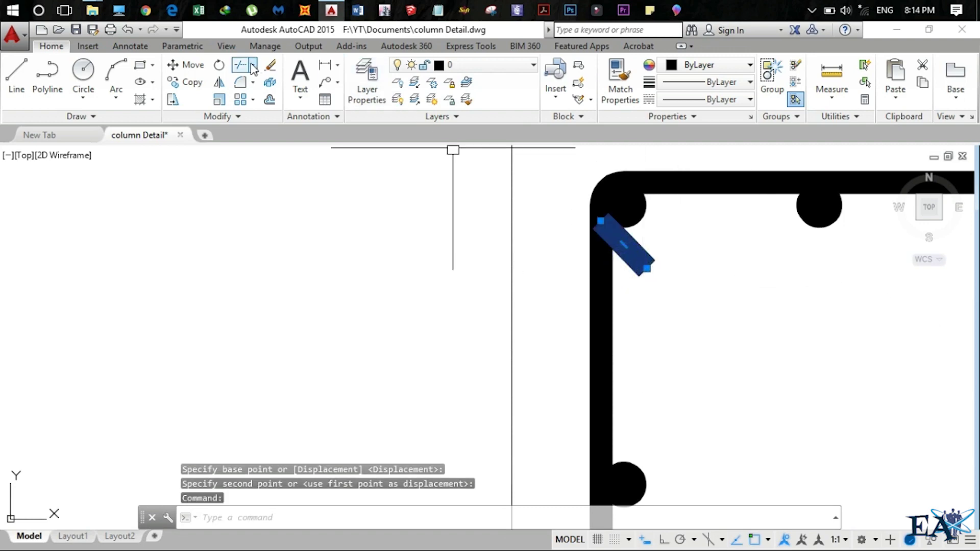
pyautogui.click(185, 66)
pyautogui.click(646, 268)
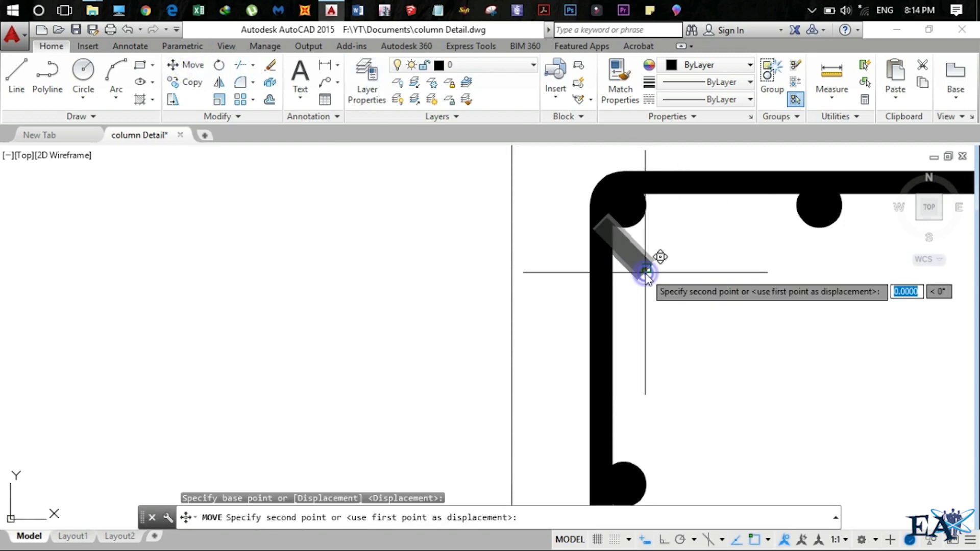
pyautogui.click(649, 280)
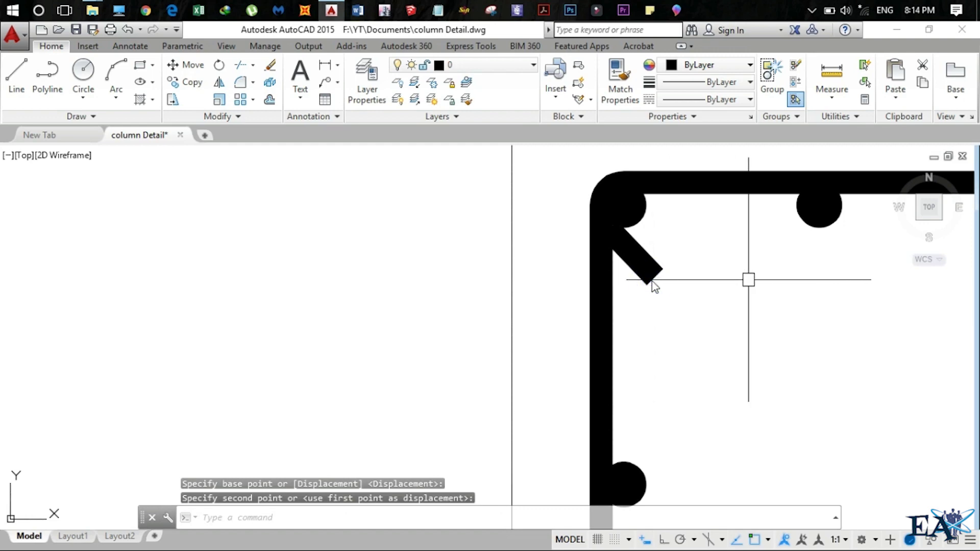
# Step: Select the new section's stirrup, hook and all twelve bars and assign them to the REIN layer
pyautogui.scroll(-5, 652, 281)
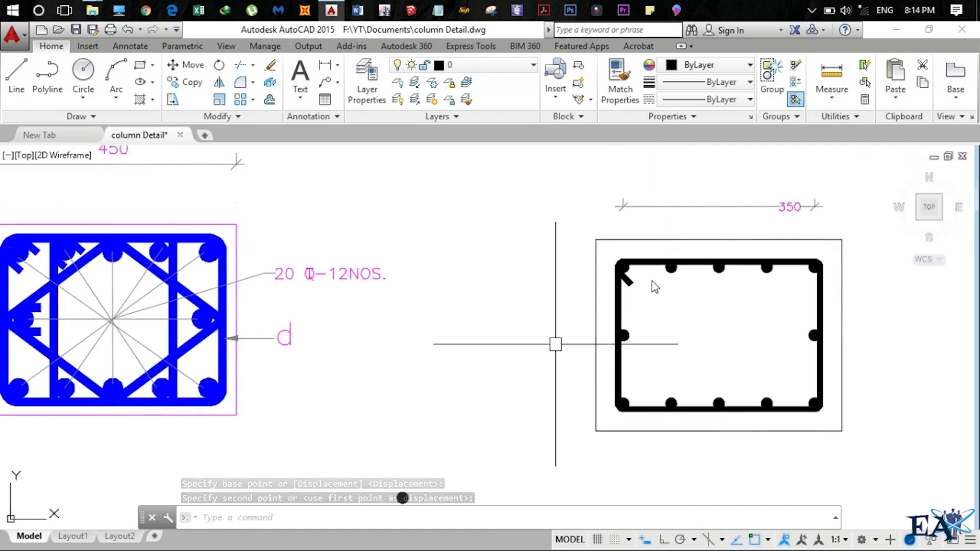
pyautogui.click(626, 256)
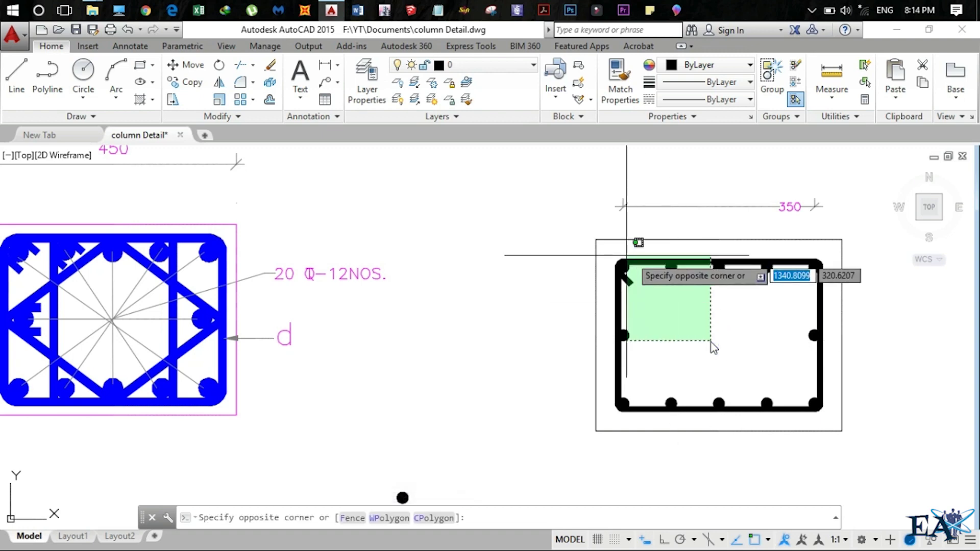
pyautogui.click(712, 342)
pyautogui.click(698, 341)
pyautogui.click(703, 341)
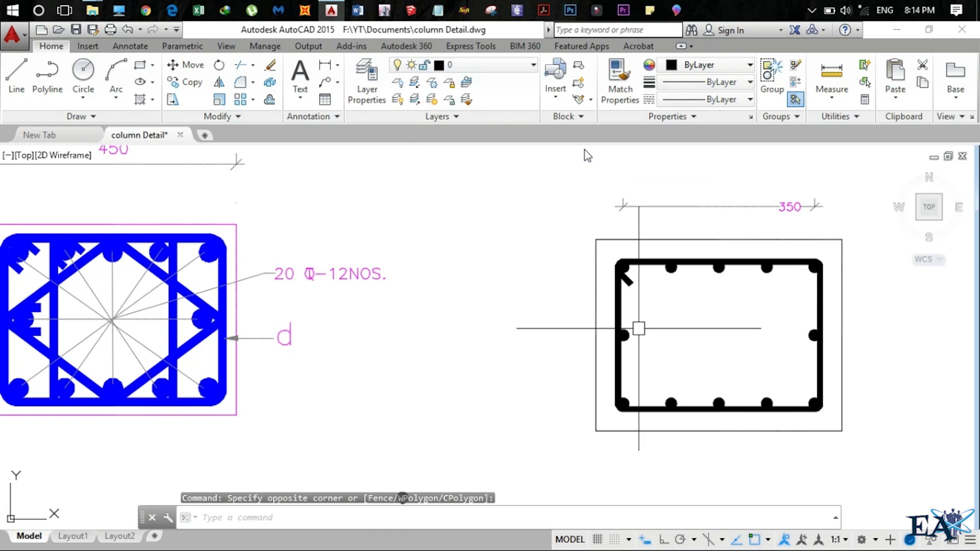
pyautogui.click(609, 250)
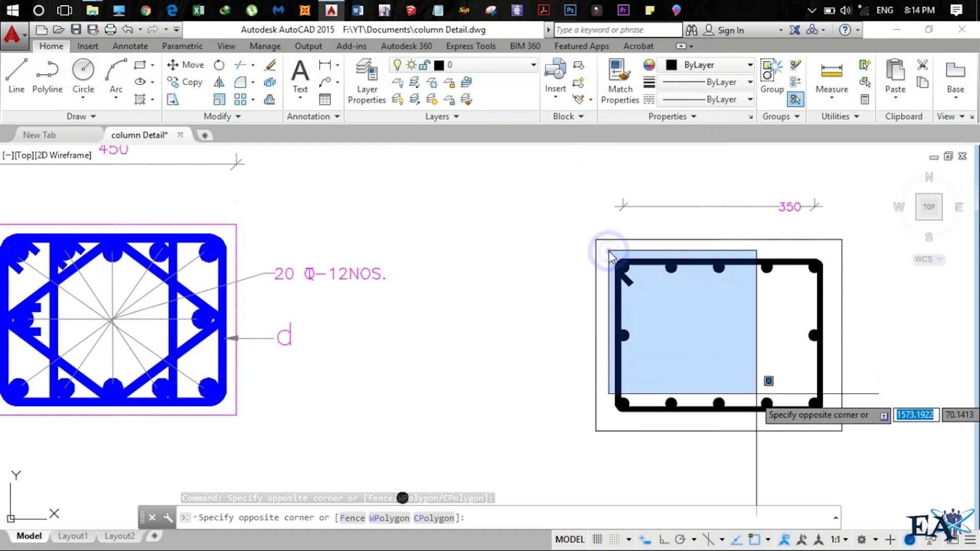
pyautogui.click(833, 430)
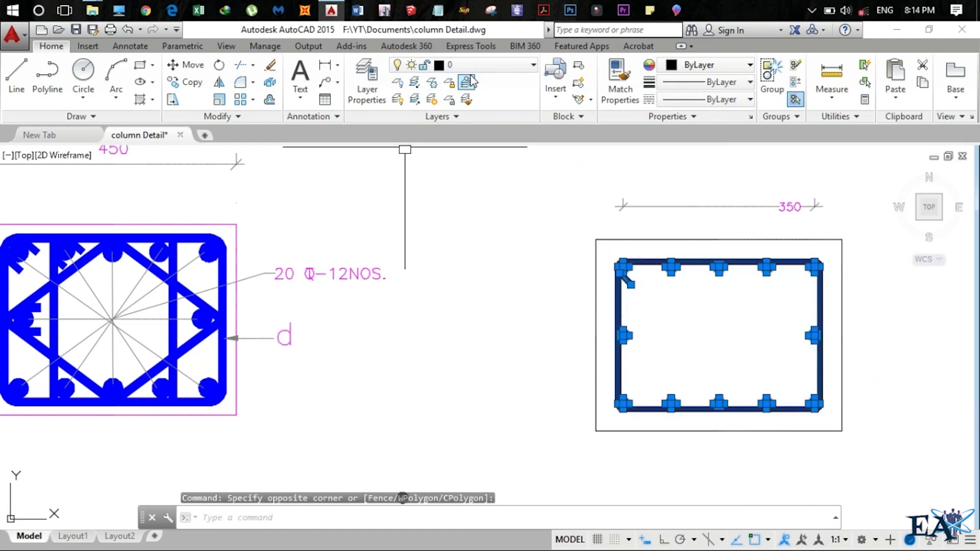
pyautogui.click(482, 66)
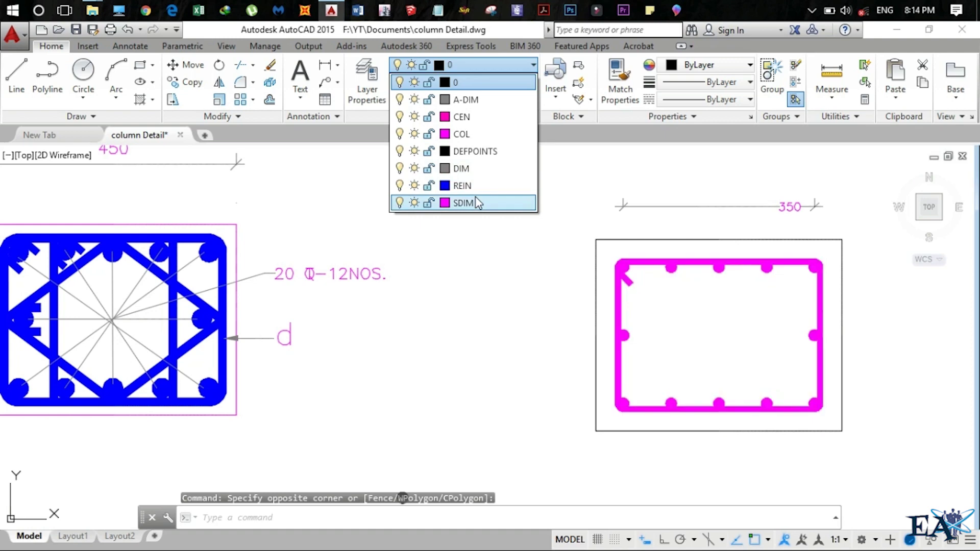
pyautogui.click(466, 186)
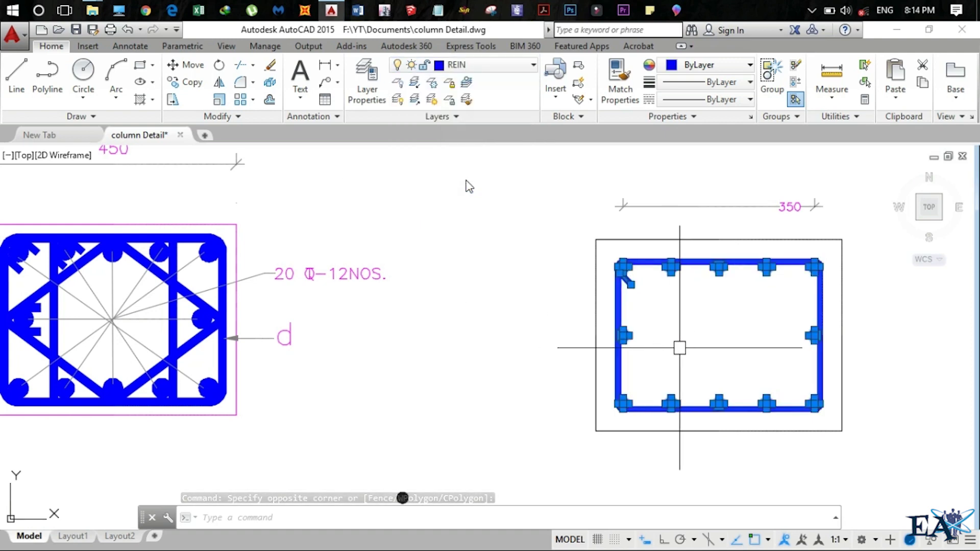
pyautogui.press('Escape')
# Step: Copy the hook about 24 units up and to the right at about 43° as a parallel second hook beside the upper-left corner bar
pyautogui.scroll(3, 672, 321)
pyautogui.scroll(-2, 713, 317)
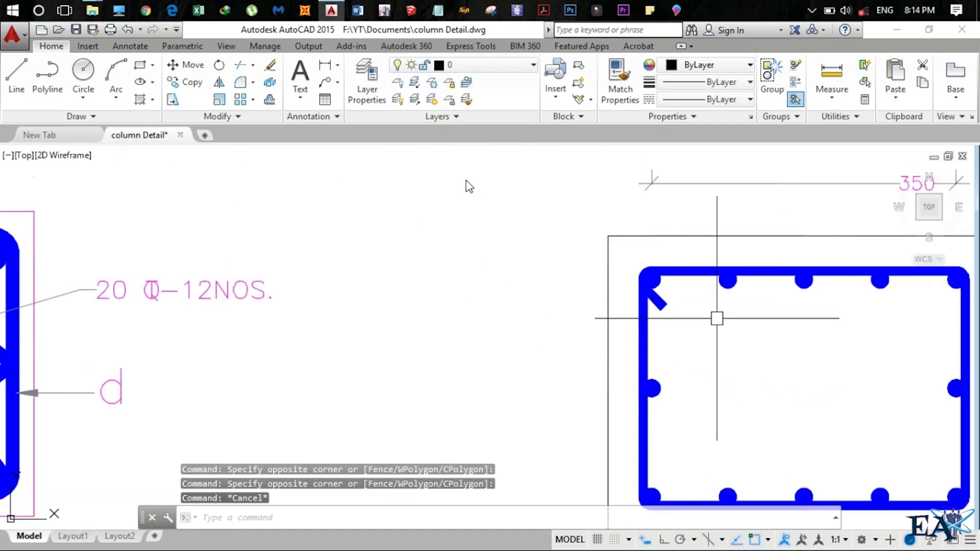
pyautogui.scroll(1, 656, 295)
pyautogui.click(604, 283)
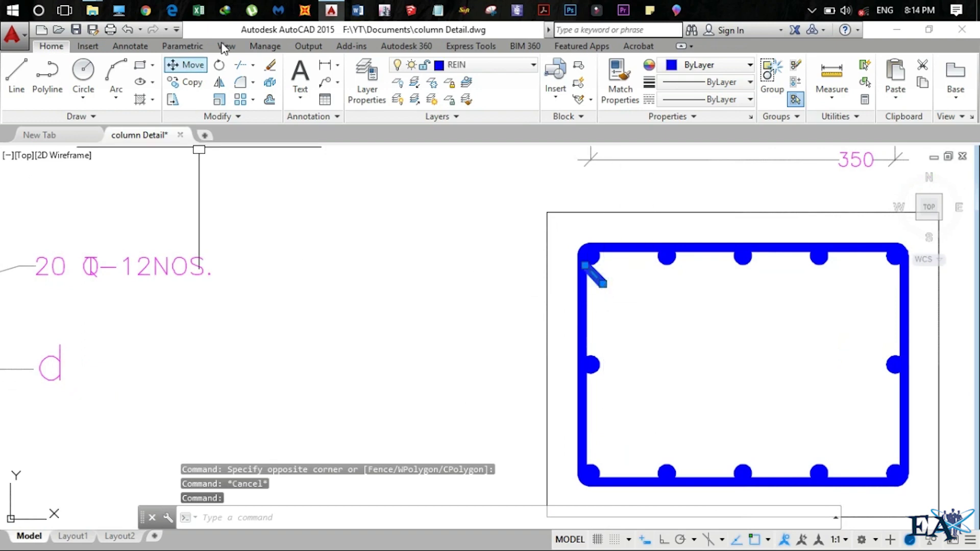
pyautogui.click(180, 78)
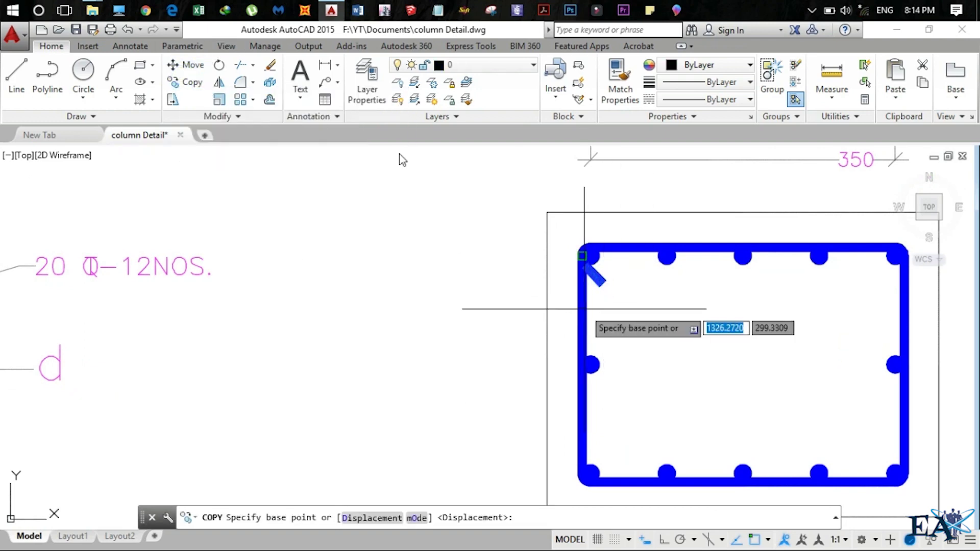
pyautogui.click(602, 283)
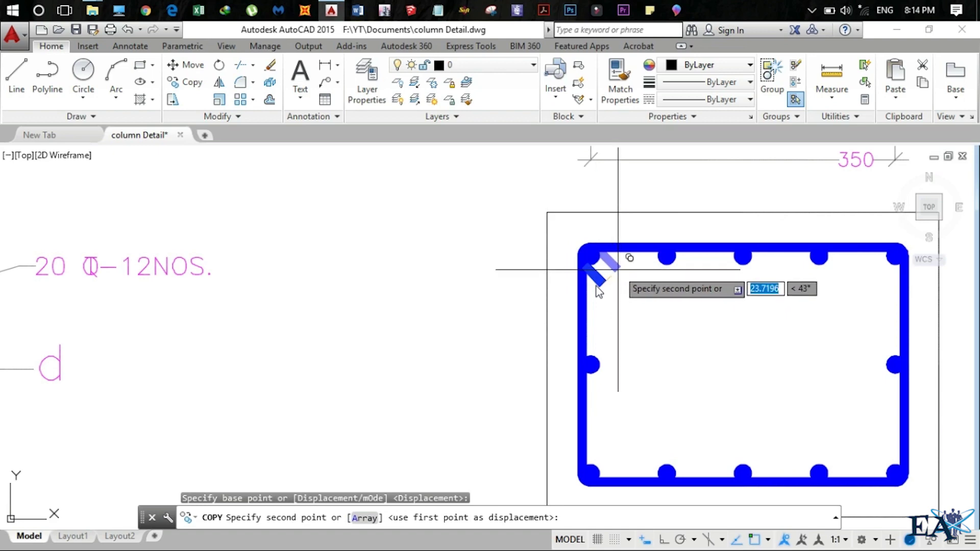
pyautogui.click(617, 270)
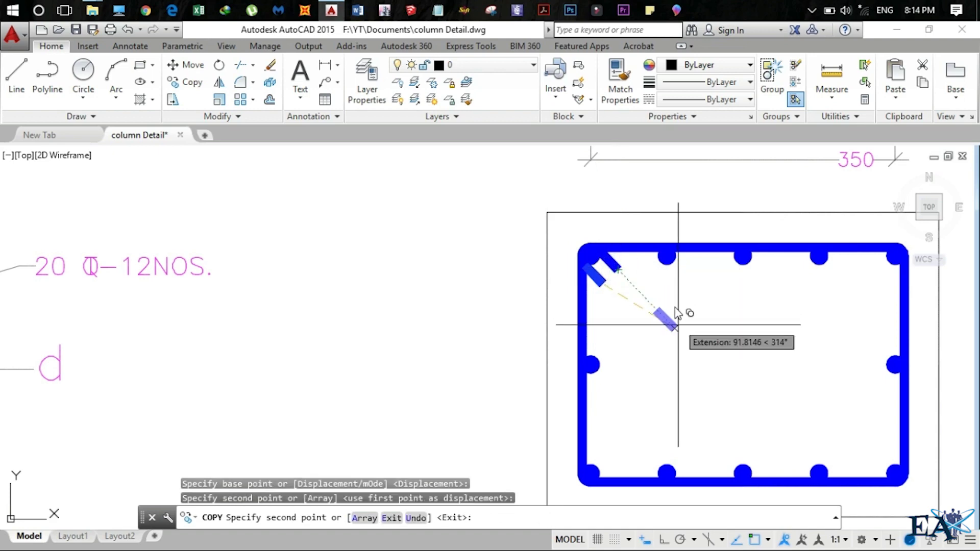
pyautogui.press('Escape')
pyautogui.press('Escape')
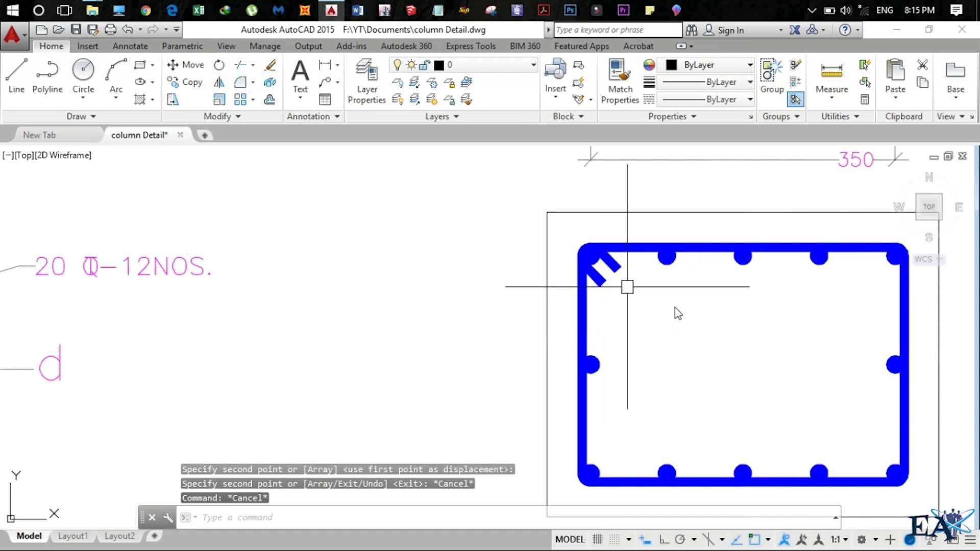
pyautogui.scroll(-2, 675, 307)
pyautogui.scroll(-3, 650, 302)
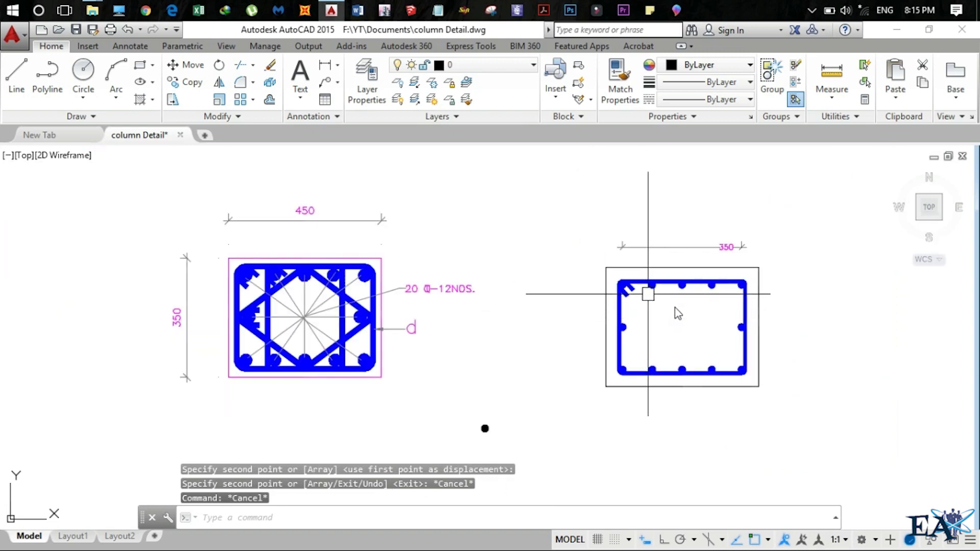
pyautogui.scroll(3, 628, 301)
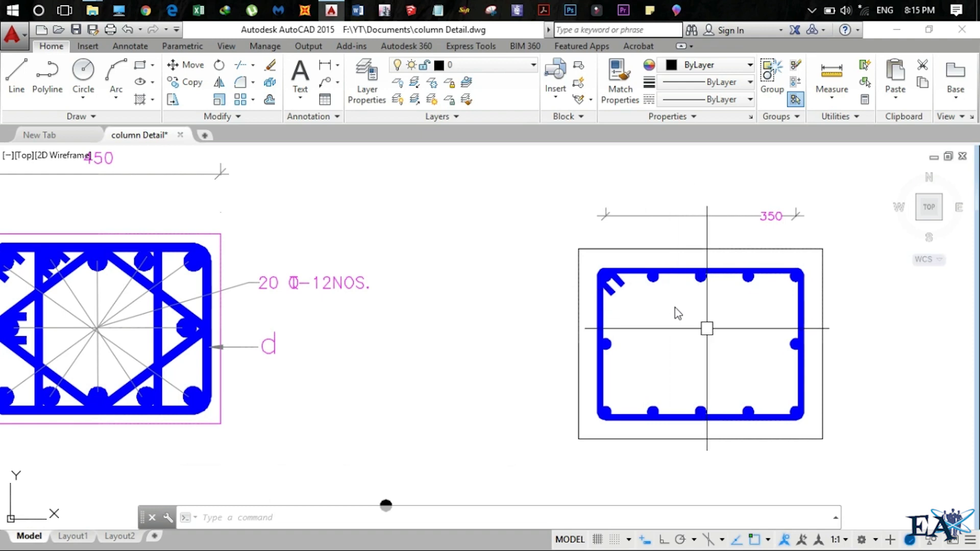
pyautogui.moveTo(708, 329); pyautogui.dragTo(733, 308, button='middle')
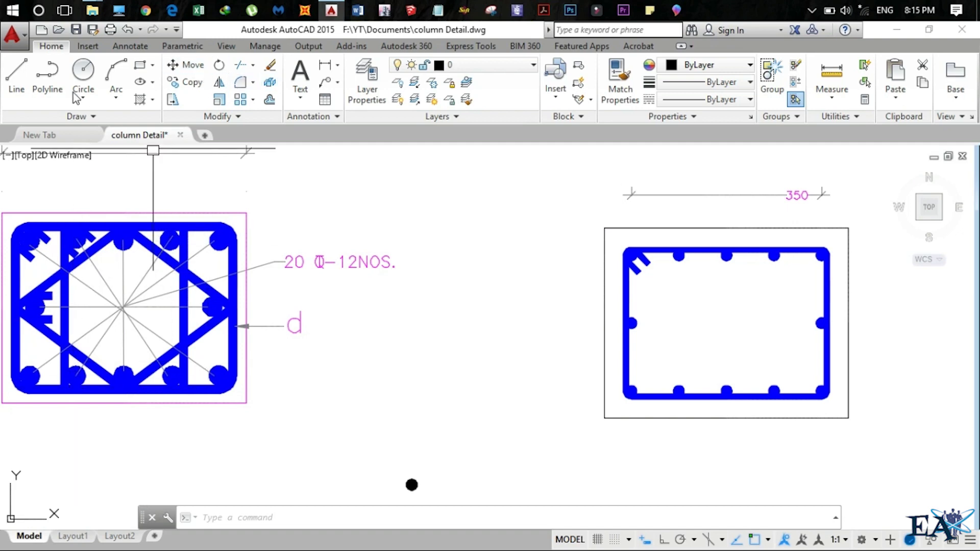
# Step: Draw a vertical line between the centres of the second bars from the left in the new section's top and bottom rows
pyautogui.click(16, 77)
pyautogui.scroll(4, 721, 261)
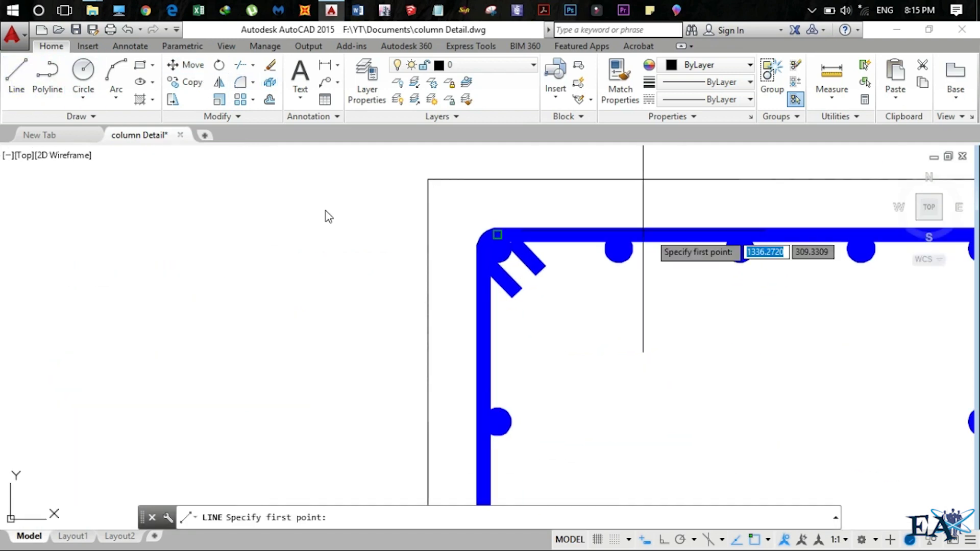
pyautogui.scroll(-4, 643, 234)
pyautogui.scroll(4, 714, 296)
pyautogui.scroll(-1, 714, 296)
pyautogui.click(685, 232)
pyautogui.scroll(-4, 707, 270)
pyautogui.scroll(2, 710, 270)
pyautogui.scroll(4, 711, 271)
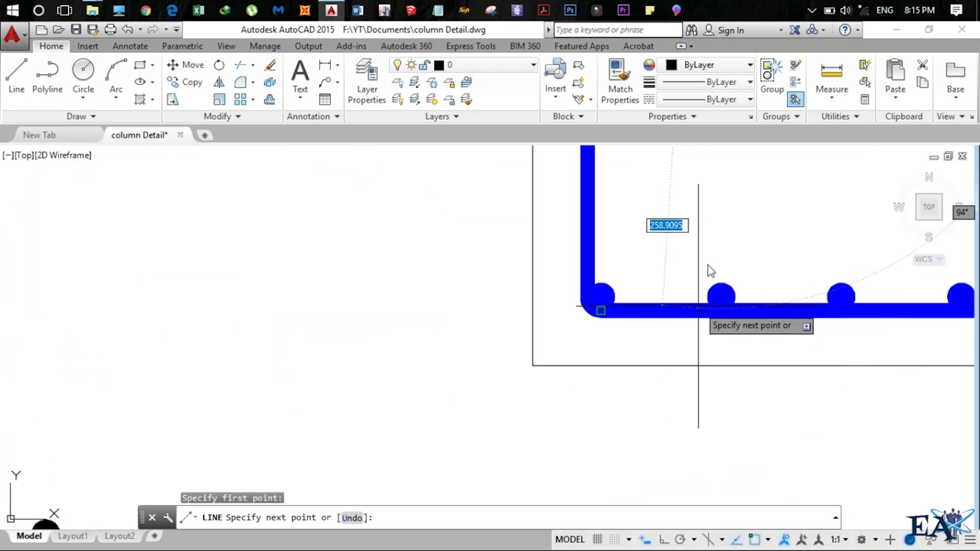
pyautogui.click(720, 298)
pyautogui.press('Return')
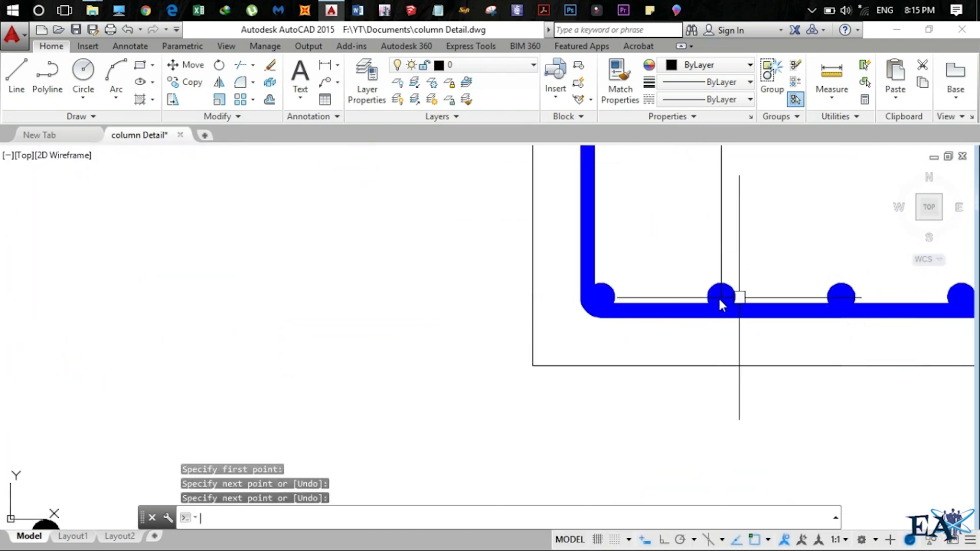
# Step: Make REIN the current layer and assign the new vertical line to it
pyautogui.click(490, 68)
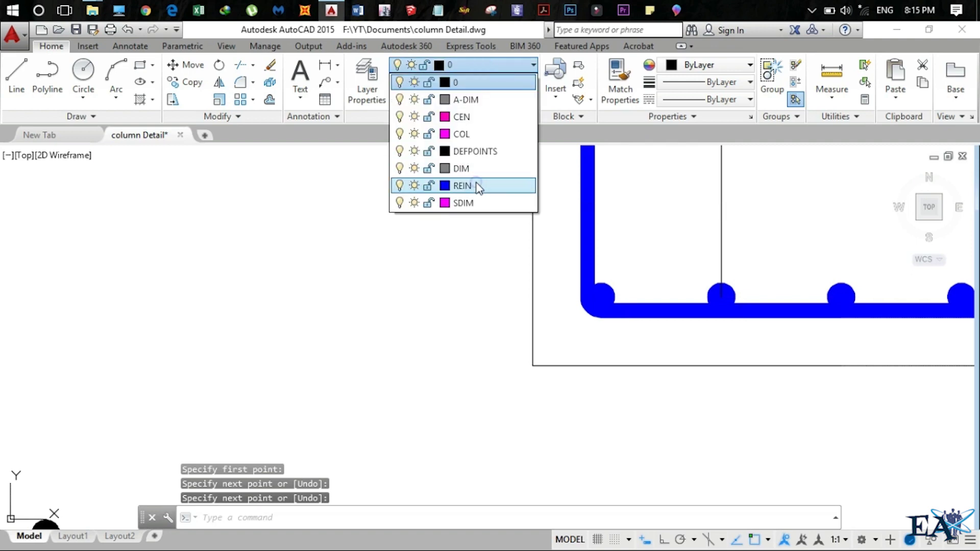
pyautogui.click(480, 186)
pyautogui.scroll(-4, 478, 188)
pyautogui.moveTo(712, 269); pyautogui.dragTo(700, 316, button='middle')
pyautogui.press('Return')
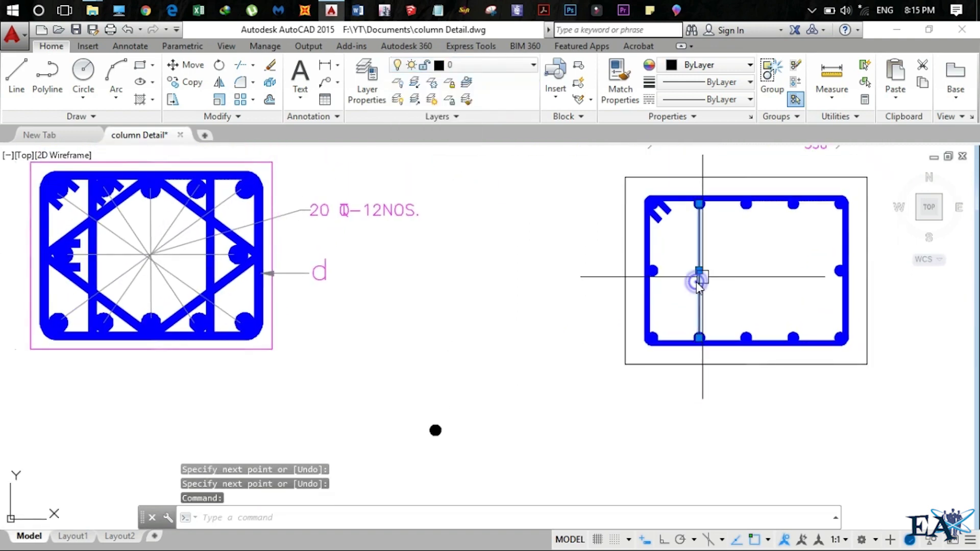
pyautogui.click(483, 65)
pyautogui.click(475, 187)
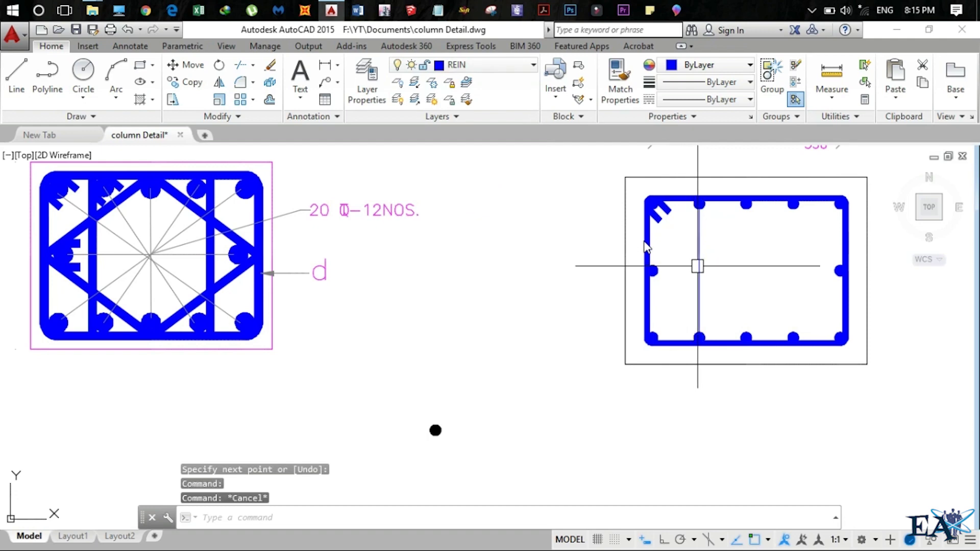
# Step: Offset the vertical line 10 to the left and delete the original line
pyautogui.click(700, 269)
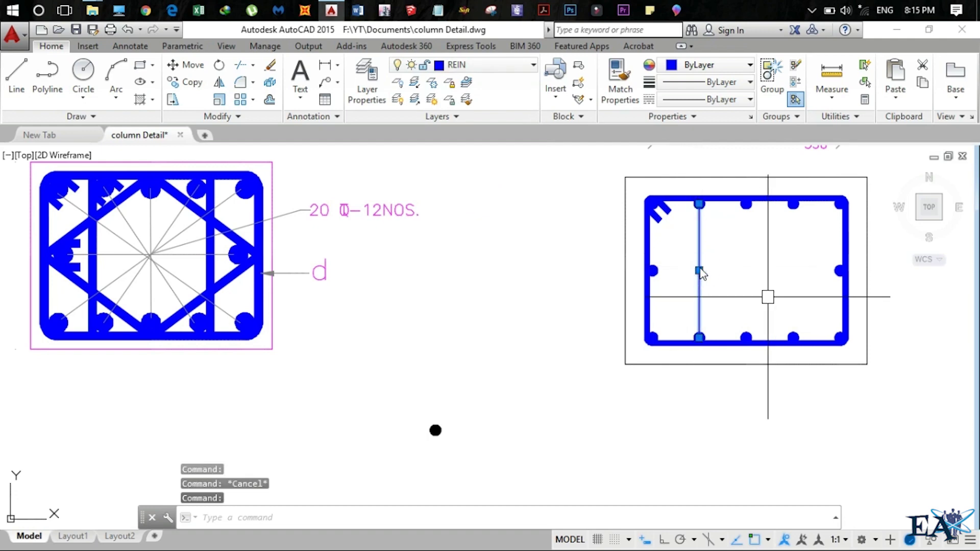
pyautogui.write('o')
pyautogui.press('Return')
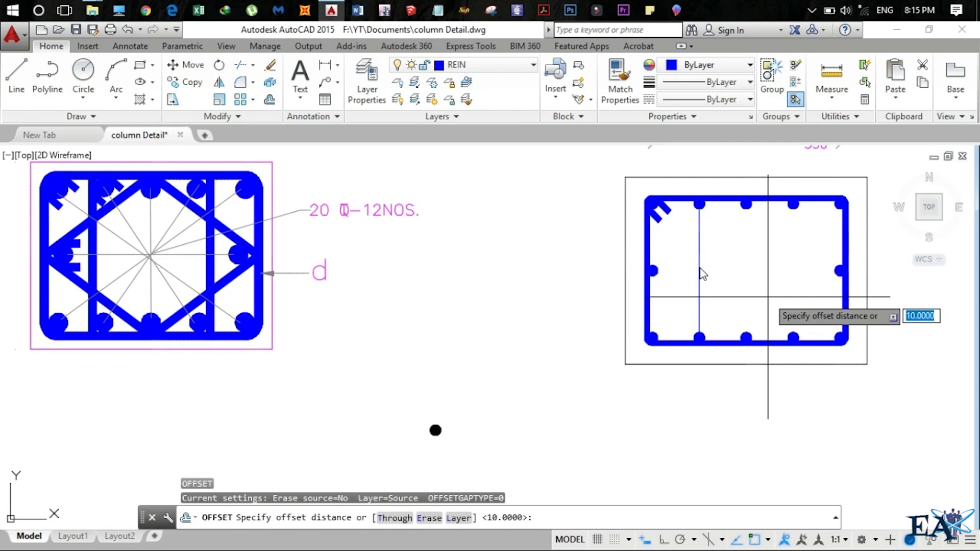
pyautogui.press('Return')
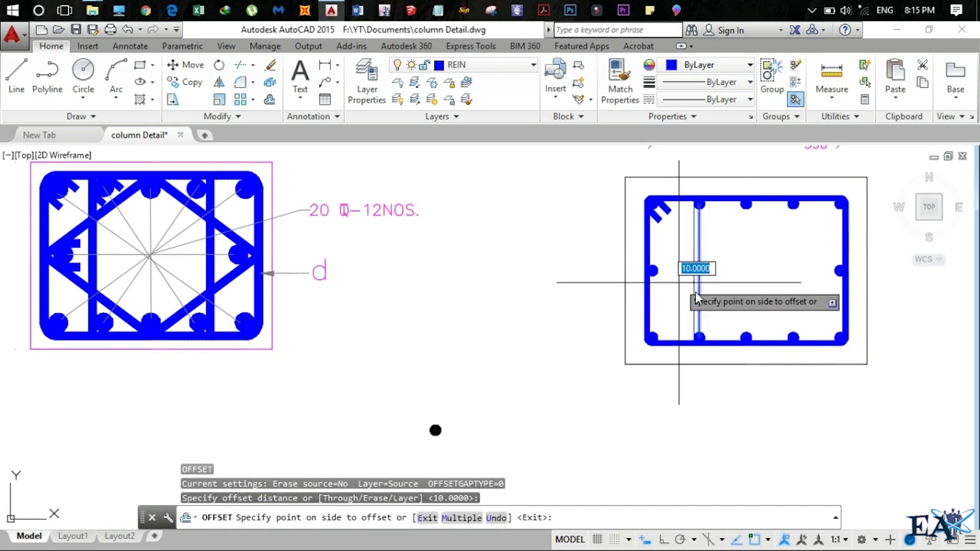
pyautogui.click(678, 283)
pyautogui.press('Return')
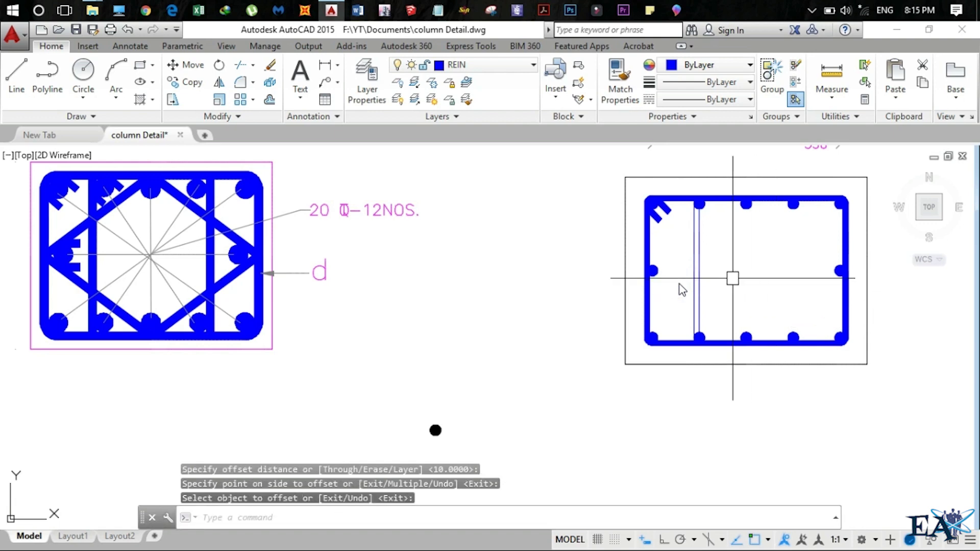
pyautogui.click(702, 271)
pyautogui.press('Delete')
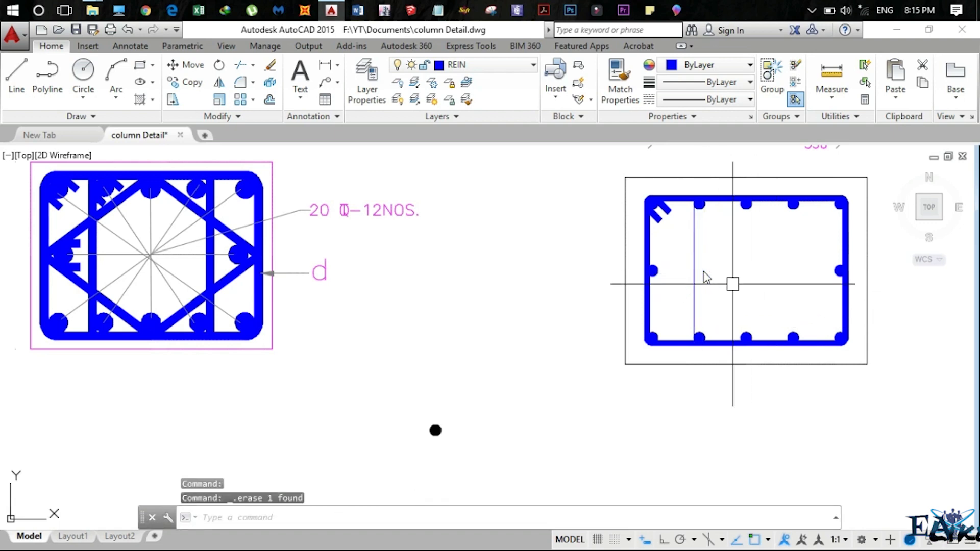
pyautogui.scroll(2, 702, 266)
pyautogui.click(682, 271)
pyautogui.scroll(-4, 682, 271)
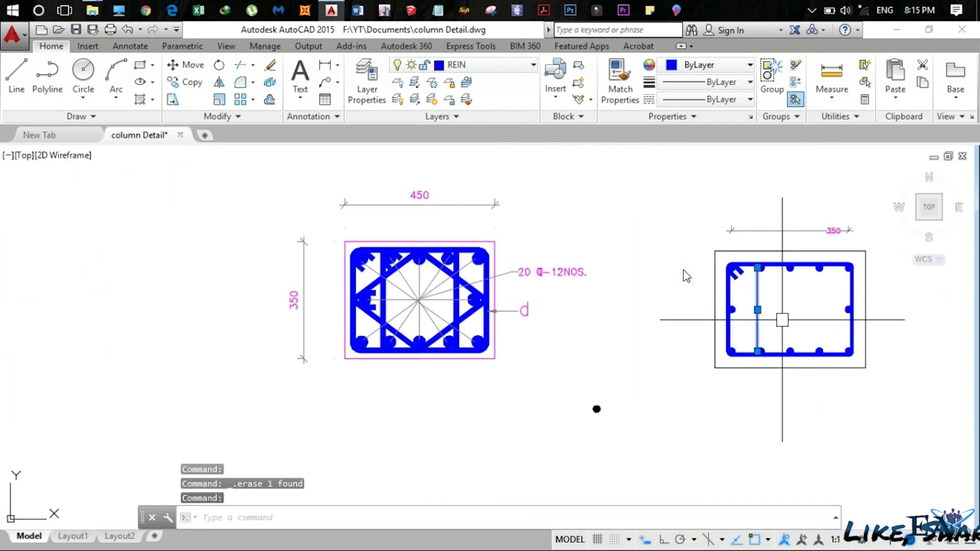
pyautogui.moveTo(796, 284); pyautogui.dragTo(764, 315, button='middle')
pyautogui.scroll(8, 759, 306)
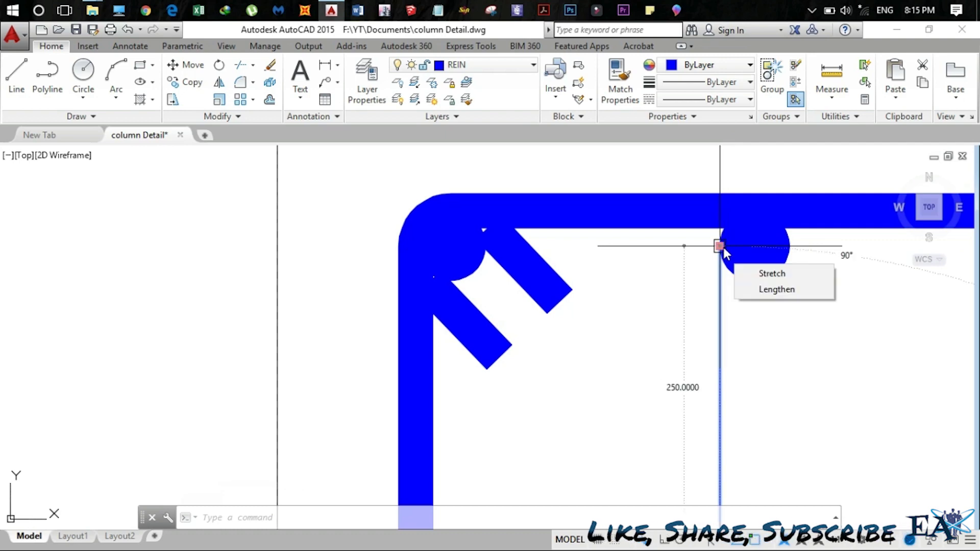
pyautogui.press('Escape')
pyautogui.press('Escape')
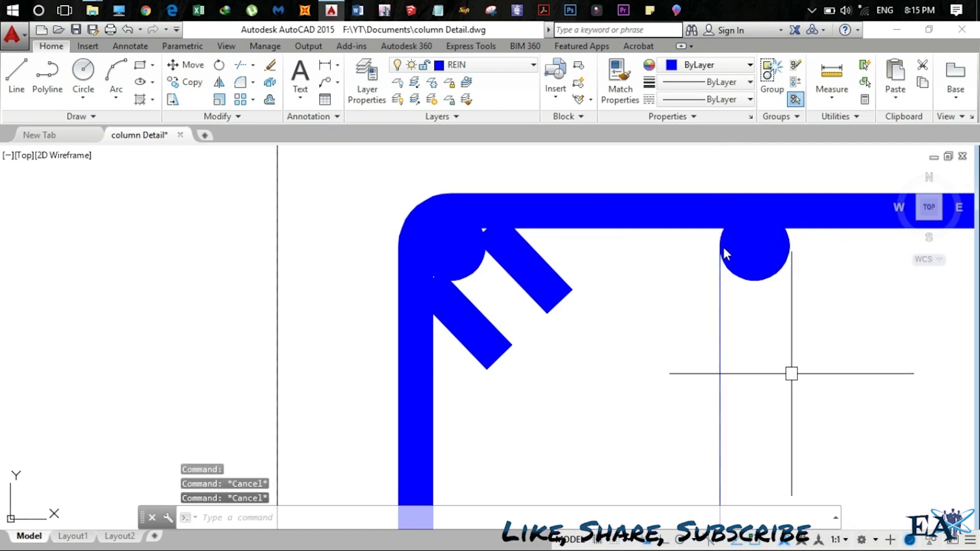
# Step: Extend the upper end of the vertical line to the stirrup, using the stirrup as the boundary edge
pyautogui.scroll(-4, 785, 359)
pyautogui.scroll(-3, 785, 359)
pyautogui.write('ex')
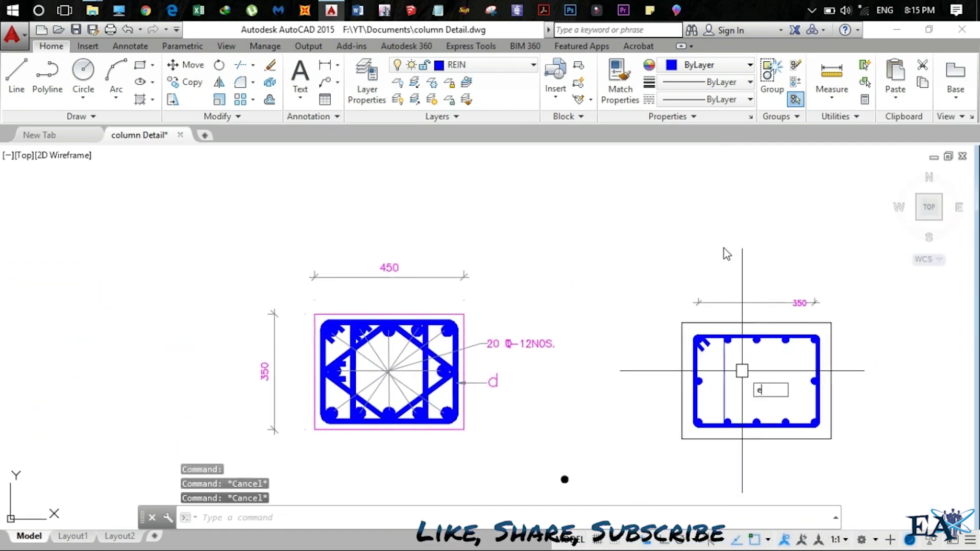
pyautogui.press('Return')
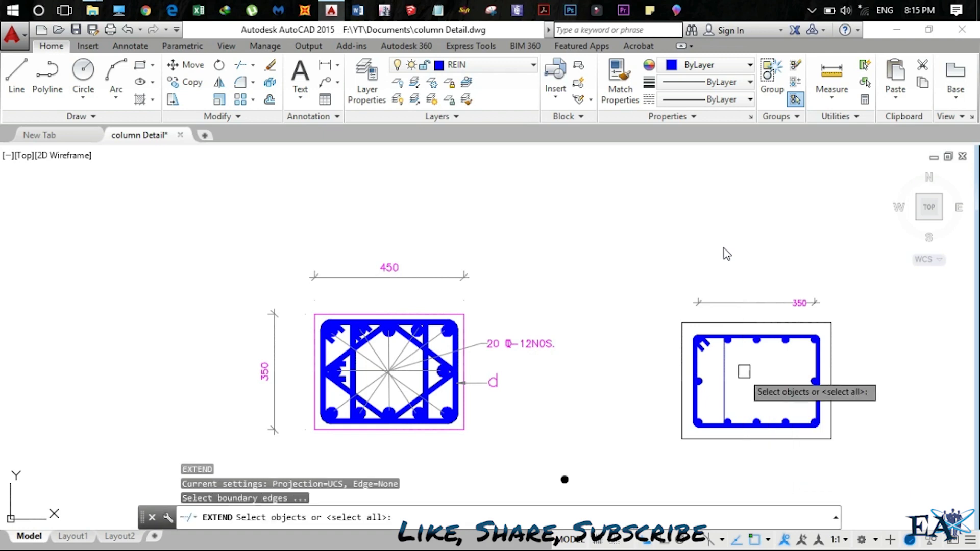
pyautogui.scroll(5, 746, 371)
pyautogui.click(770, 354)
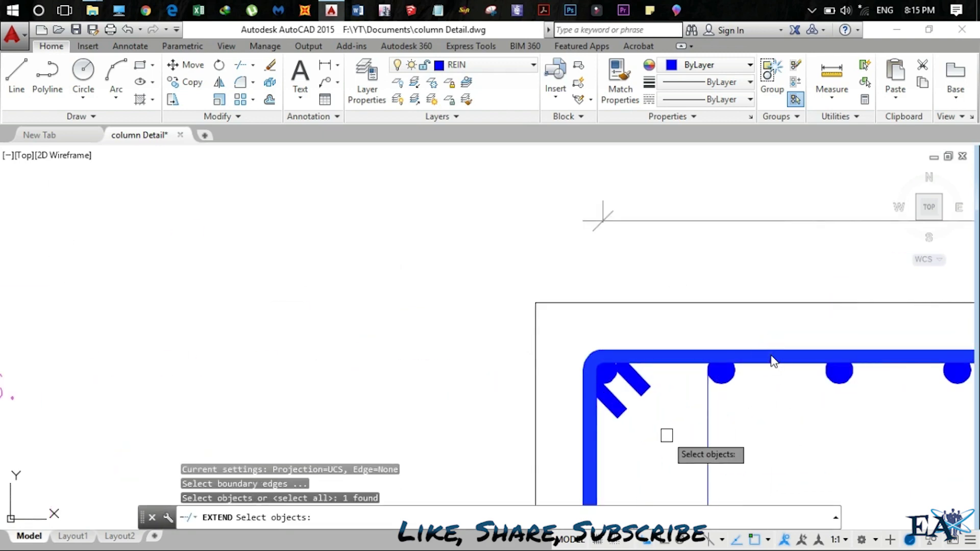
pyautogui.press('Return')
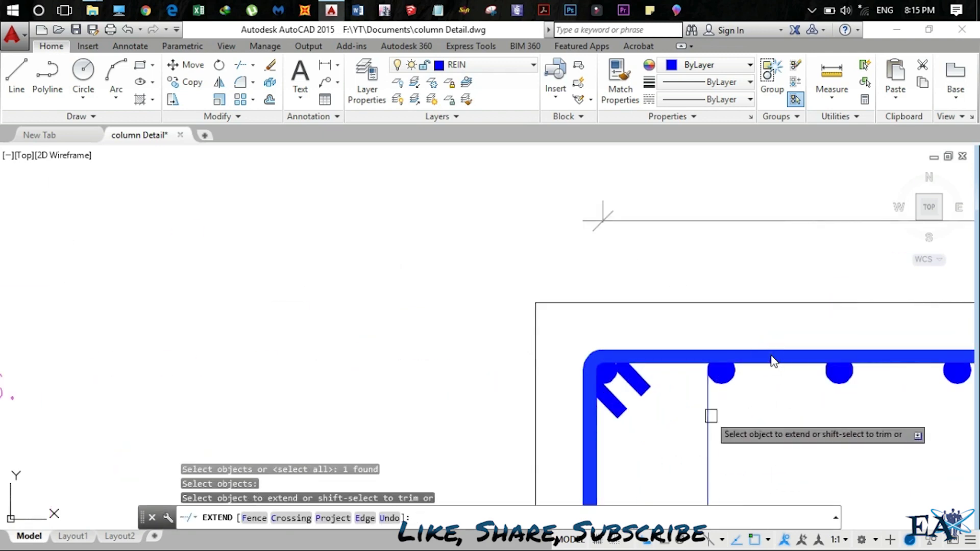
pyautogui.scroll(5, 711, 400)
pyautogui.click(710, 400)
# Step: Extend the lower end of the vertical line to the stirrup's bottom side and finish the Extend command
pyautogui.scroll(-7, 710, 401)
pyautogui.scroll(-2, 713, 409)
pyautogui.scroll(4, 714, 409)
pyautogui.click(714, 408)
pyautogui.scroll(3, 713, 408)
pyautogui.click(742, 245)
pyautogui.scroll(-10, 742, 246)
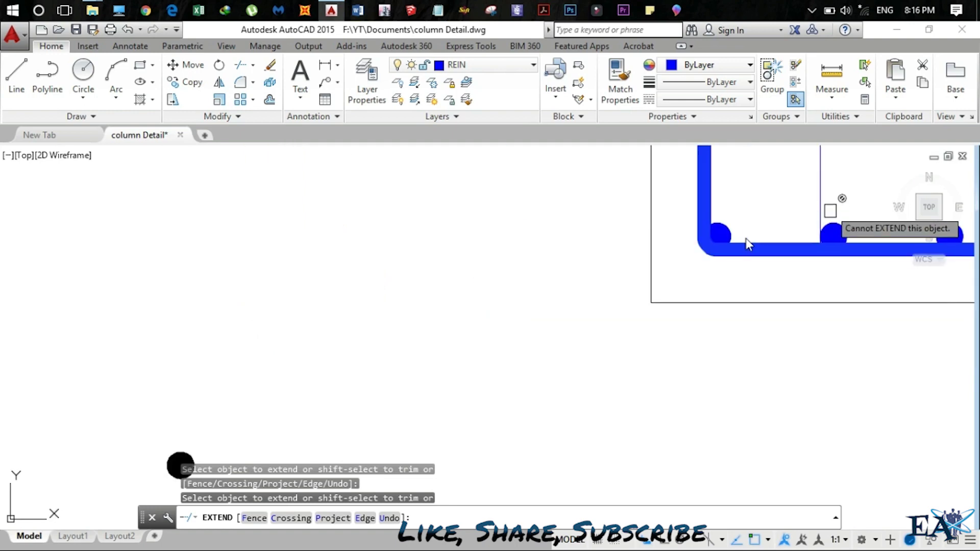
pyautogui.press('Return')
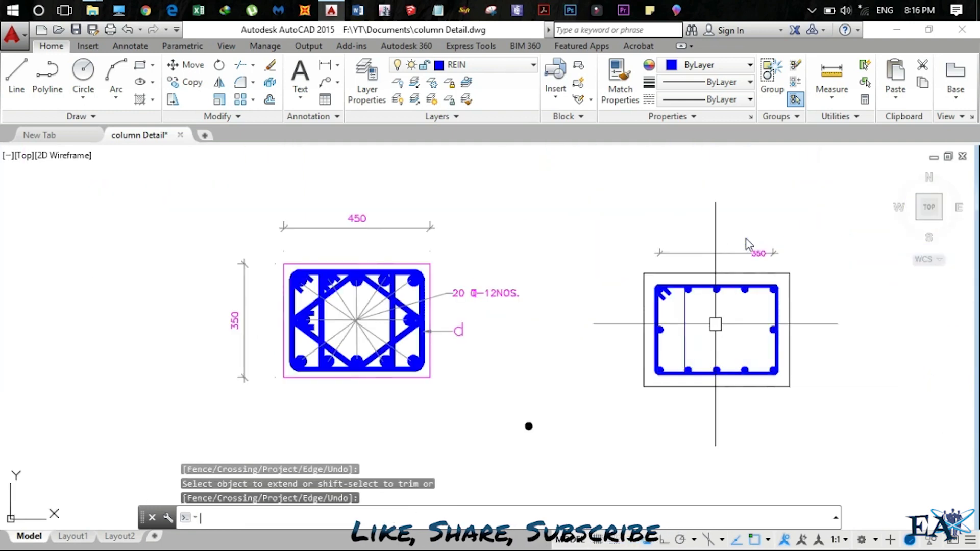
# Step: Convert the extended vertical line to a polyline and set the width of all its segments to 10
pyautogui.scroll(5, 698, 319)
pyautogui.scroll(-4, 748, 245)
pyautogui.click(725, 342)
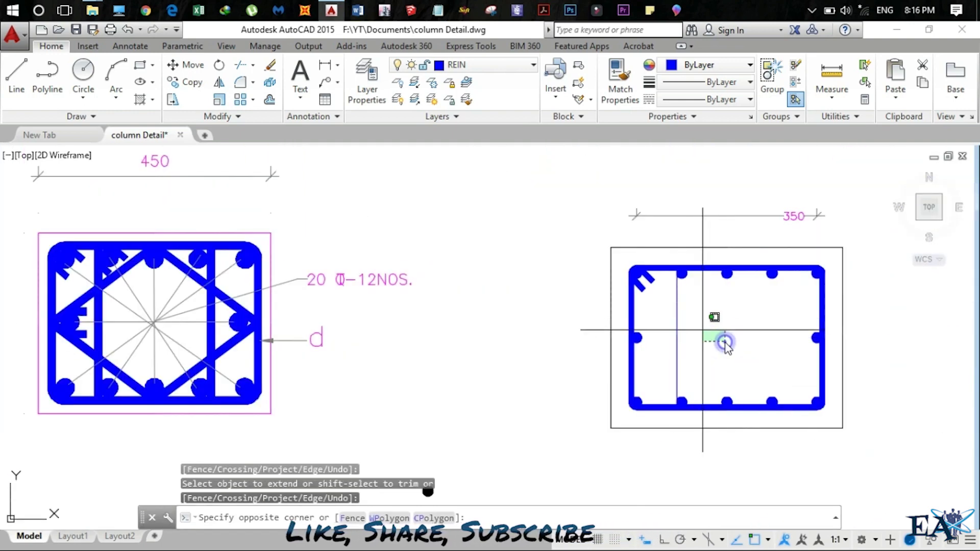
pyautogui.click(666, 308)
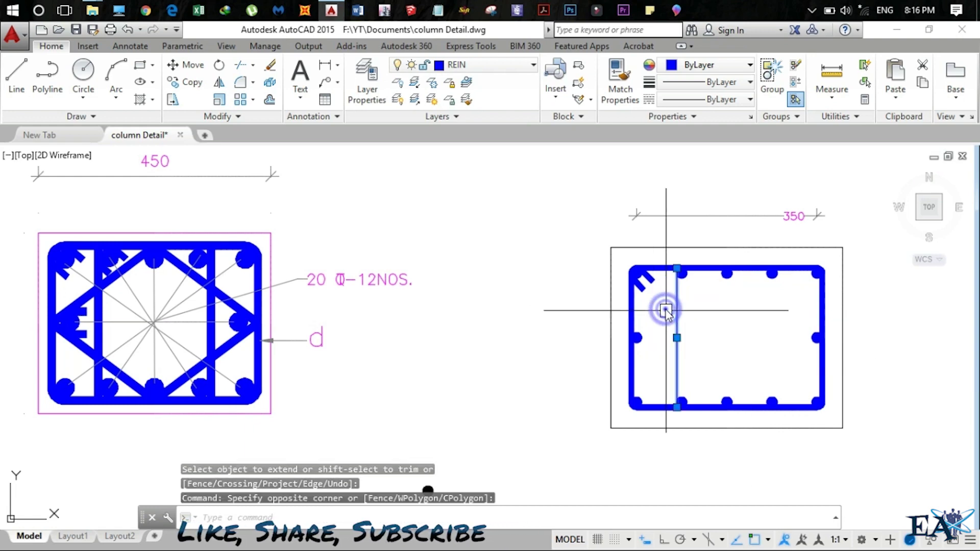
pyautogui.write('ped')
pyautogui.press('Return')
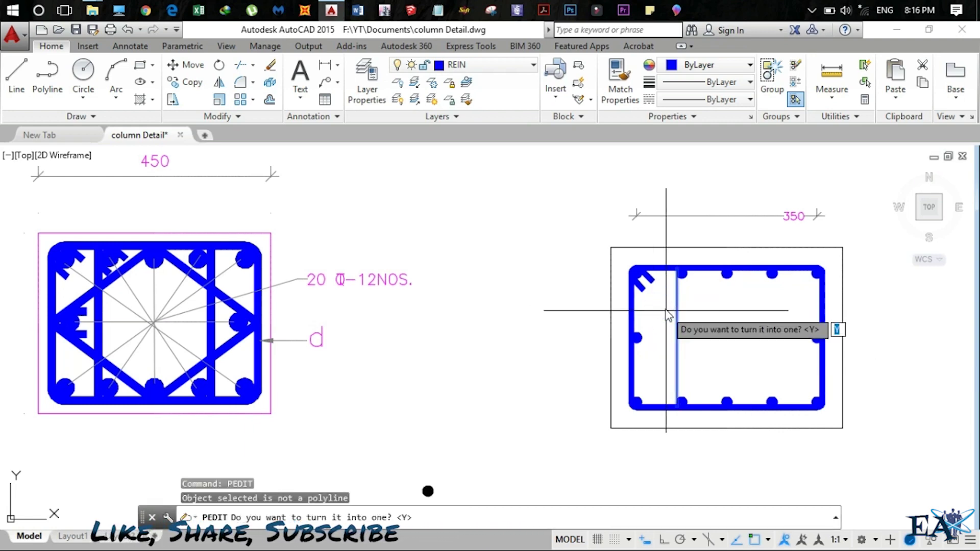
pyautogui.press('Return')
pyautogui.write('w')
pyautogui.press('Return')
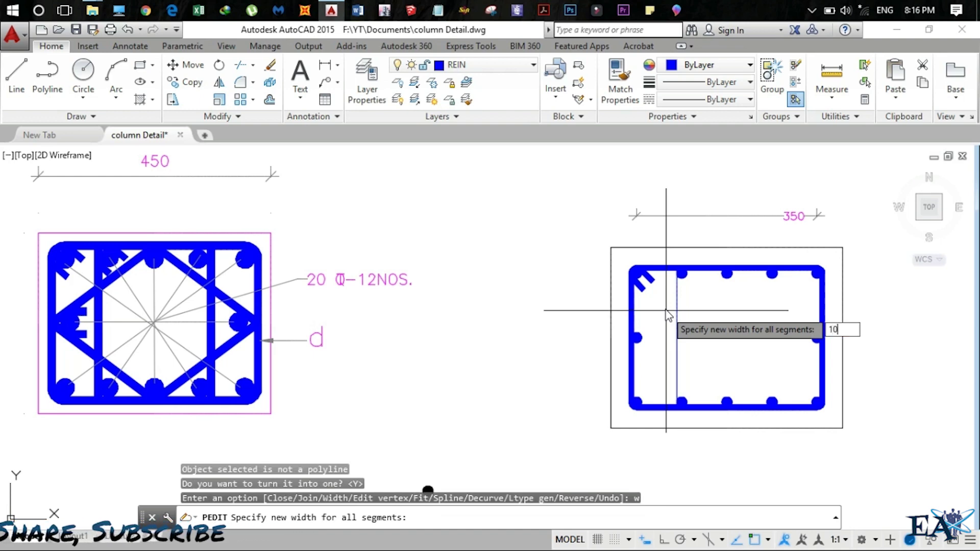
pyautogui.write('10')
pyautogui.press('Return')
pyautogui.press('Return')
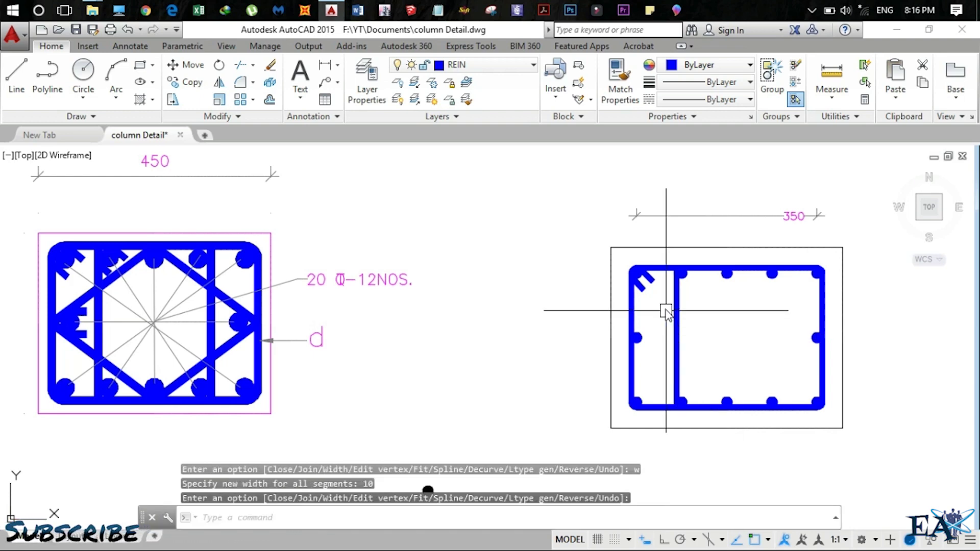
# Step: Mirror the thick vertical tie about the line through the centres of the top and bottom middle bars, keeping the original
pyautogui.click(704, 336)
pyautogui.click(670, 311)
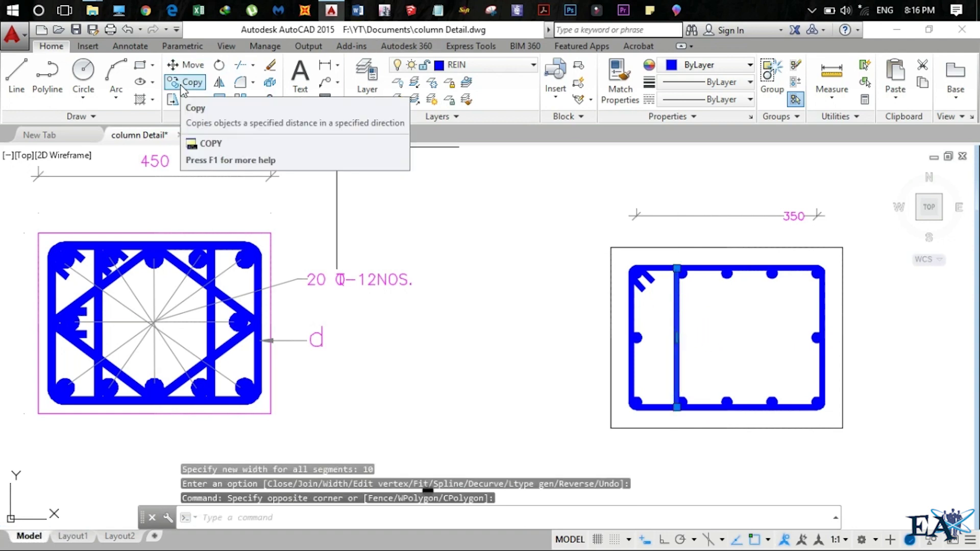
pyautogui.click(219, 83)
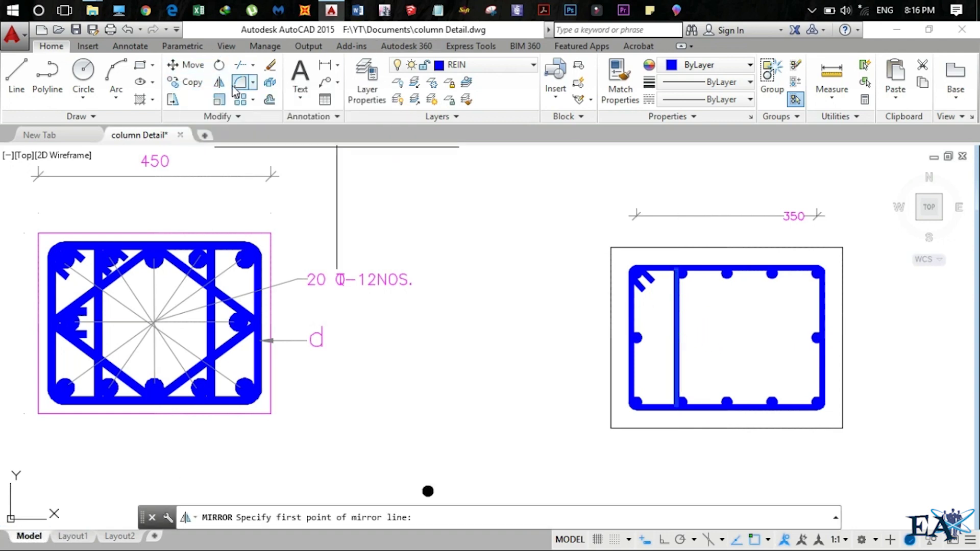
pyautogui.click(219, 82)
pyautogui.click(702, 335)
pyautogui.click(669, 322)
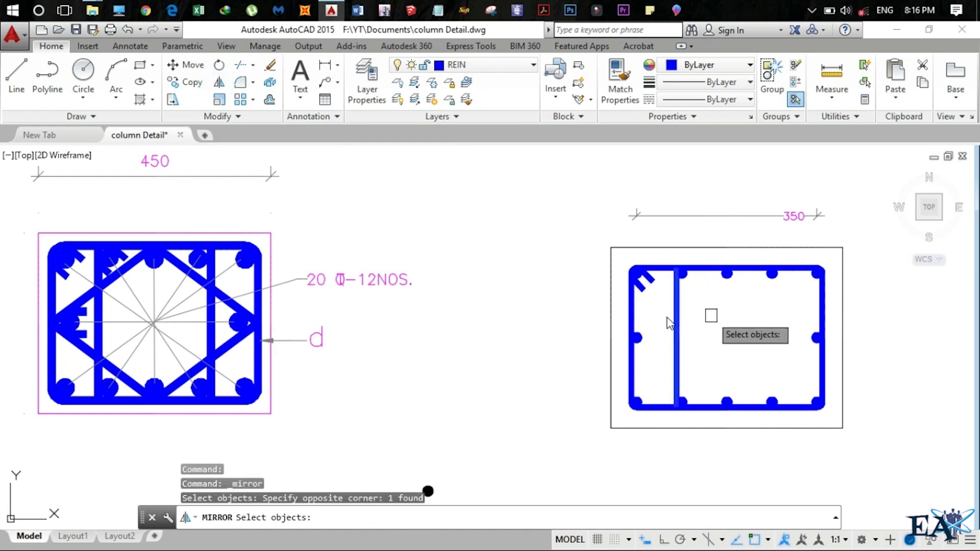
pyautogui.click(677, 314)
pyautogui.press('Return')
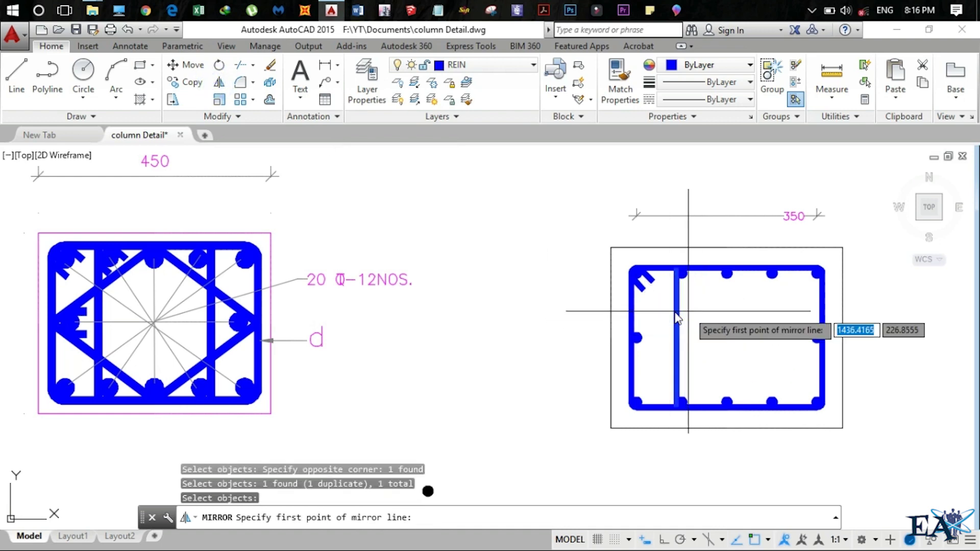
pyautogui.click(727, 275)
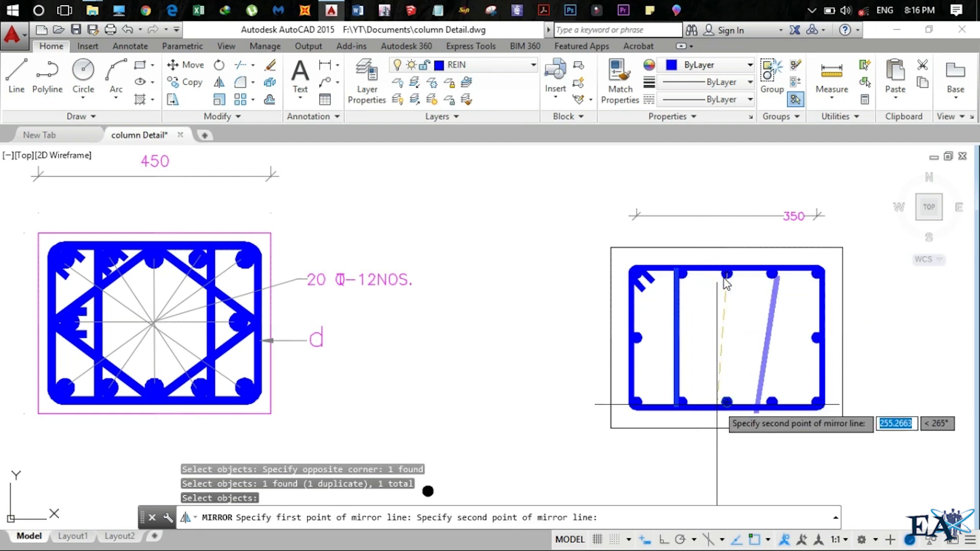
pyautogui.click(727, 403)
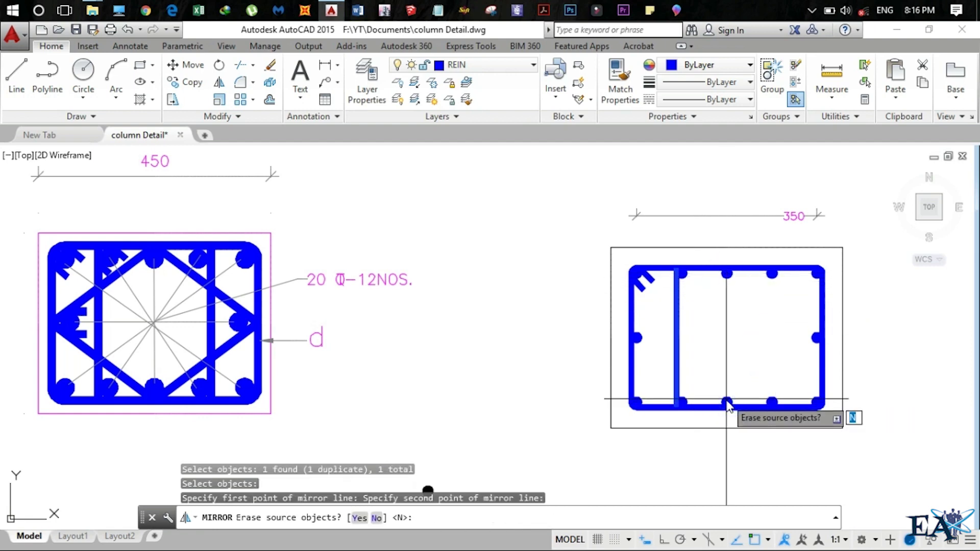
pyautogui.press('Return')
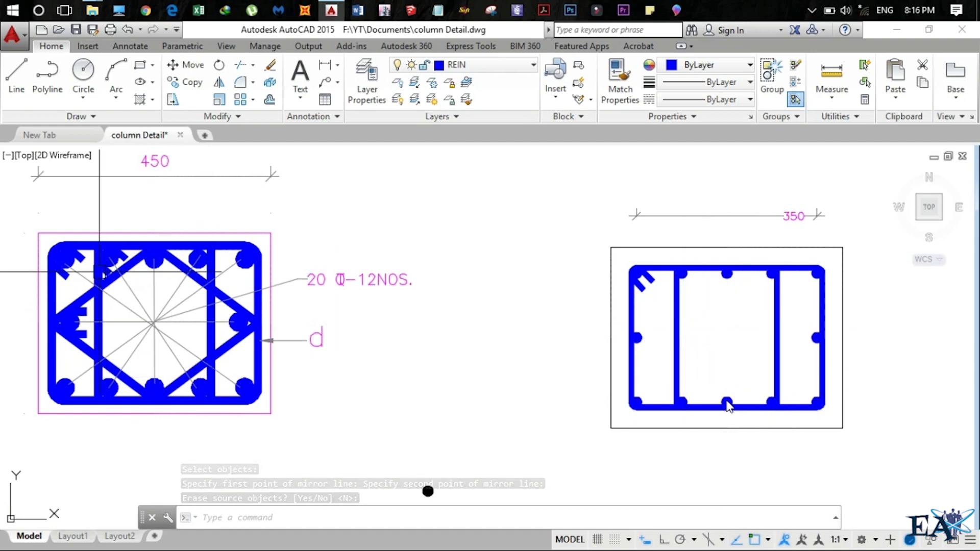
# Step: Copy the two hook legs from the upper-left corner bar's centre to the centre of the next bar along the top row
pyautogui.scroll(8, 587, 293)
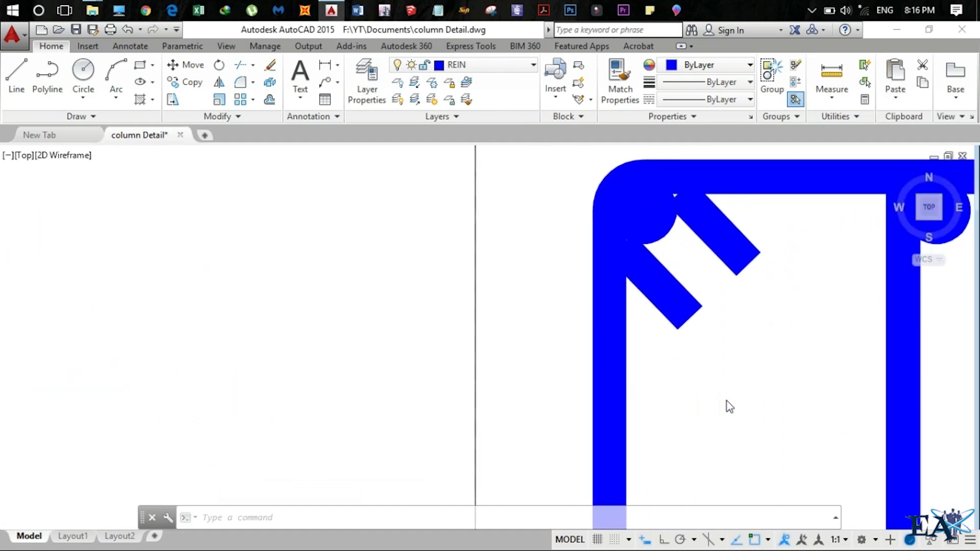
pyautogui.click(793, 377)
pyautogui.click(658, 247)
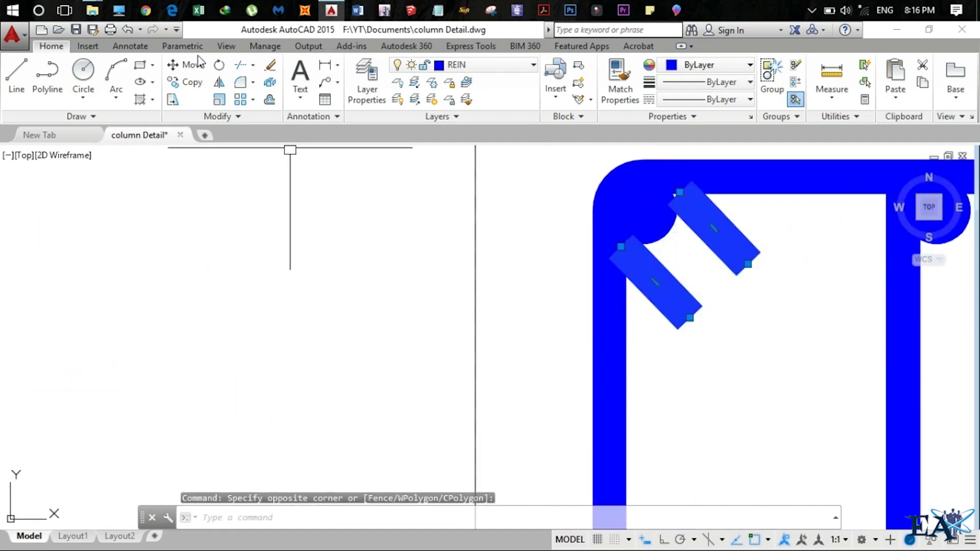
pyautogui.click(180, 84)
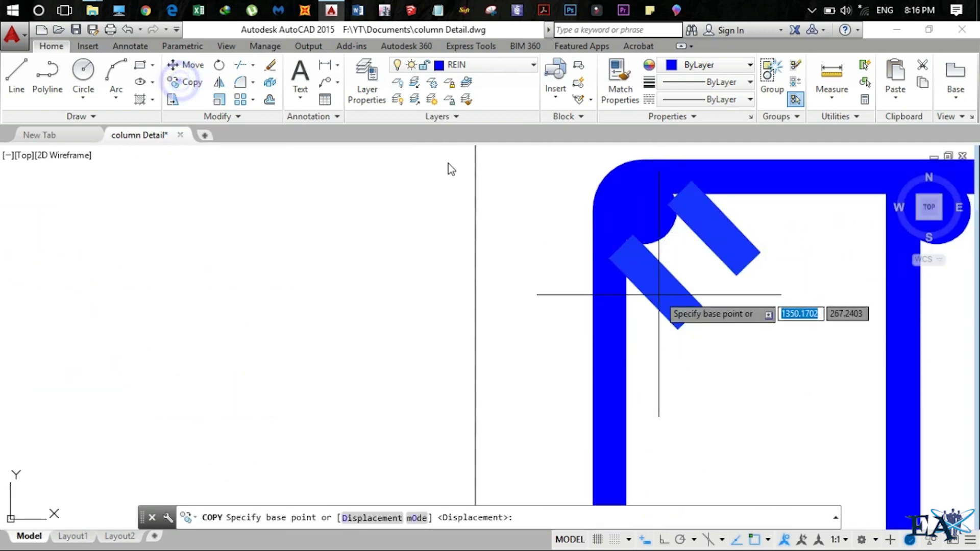
pyautogui.click(645, 209)
pyautogui.scroll(-5, 664, 235)
pyautogui.scroll(-1, 690, 268)
pyautogui.scroll(6, 638, 255)
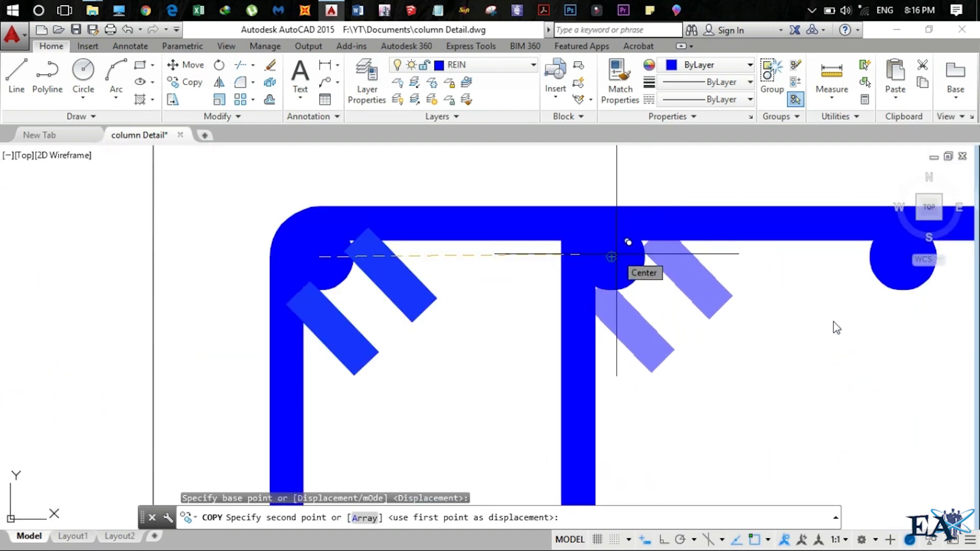
pyautogui.click(611, 246)
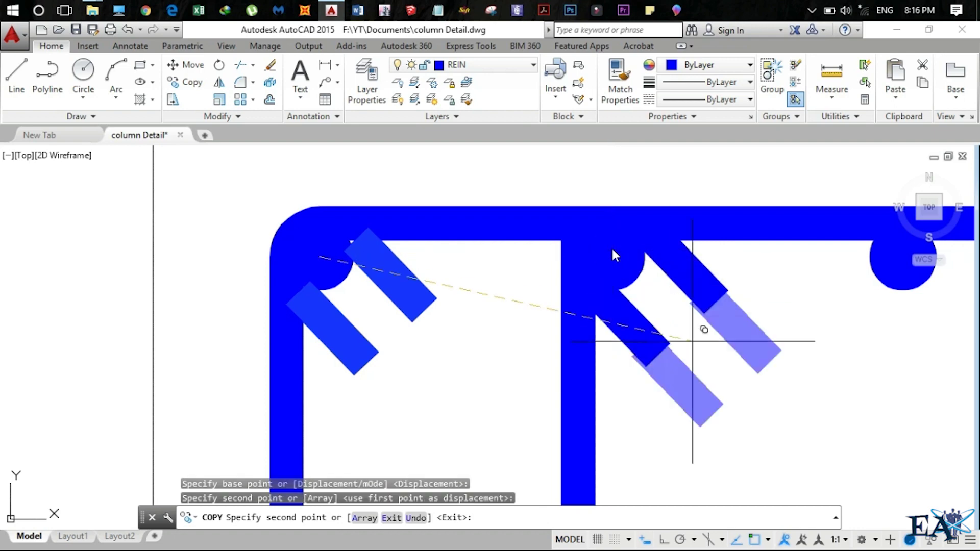
pyautogui.press('Return')
# Step: Compare the new section with the reference detail and examine the diamond-shaped inner tie
pyautogui.scroll(-8, 612, 252)
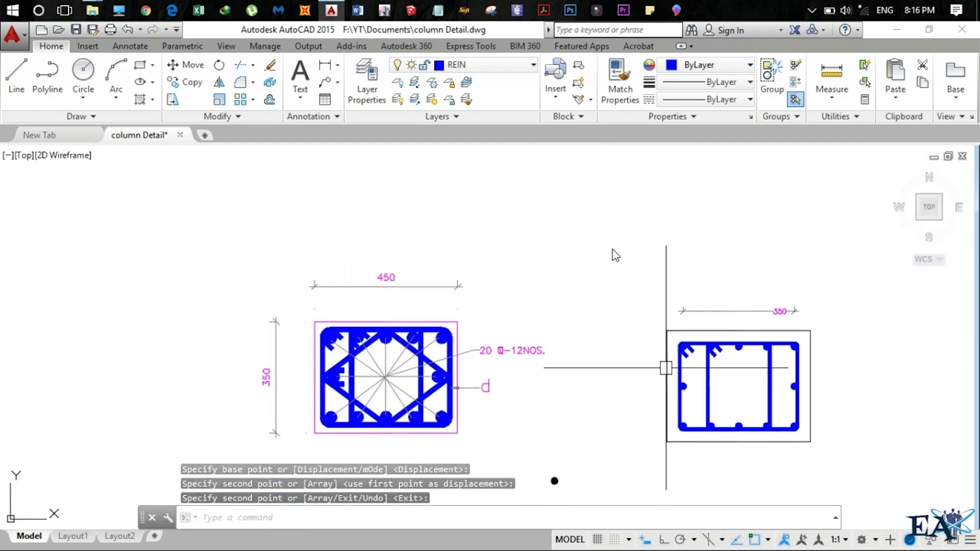
pyautogui.scroll(5, 735, 393)
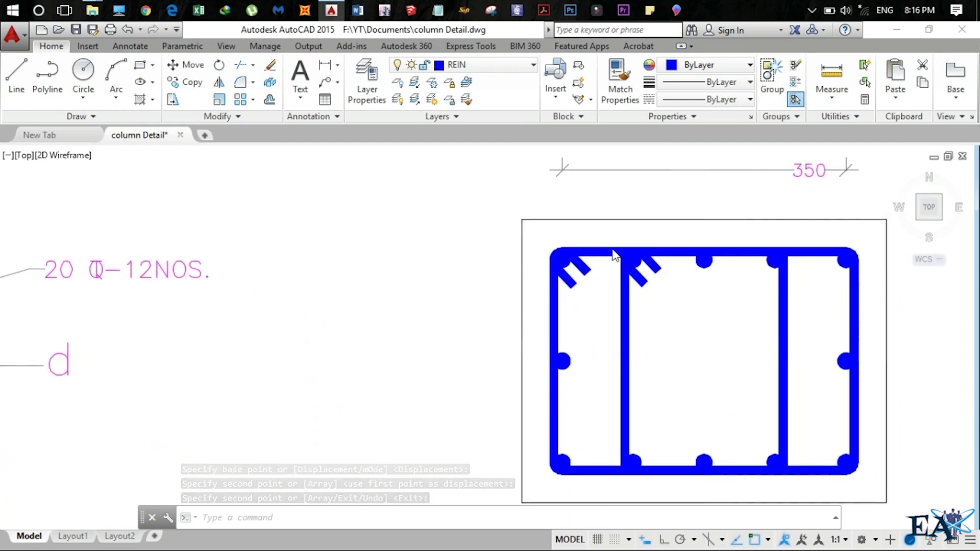
pyautogui.scroll(-4, 678, 350)
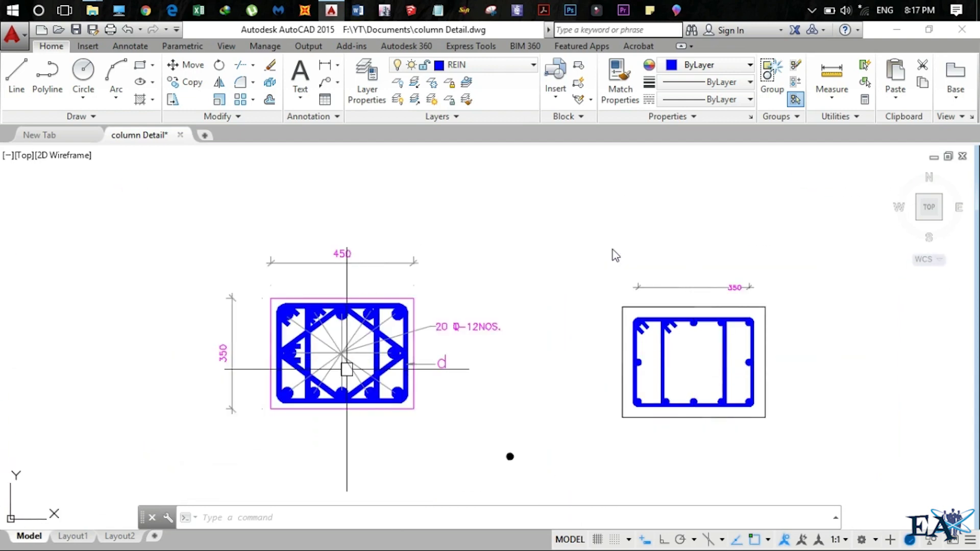
pyautogui.scroll(4, 297, 349)
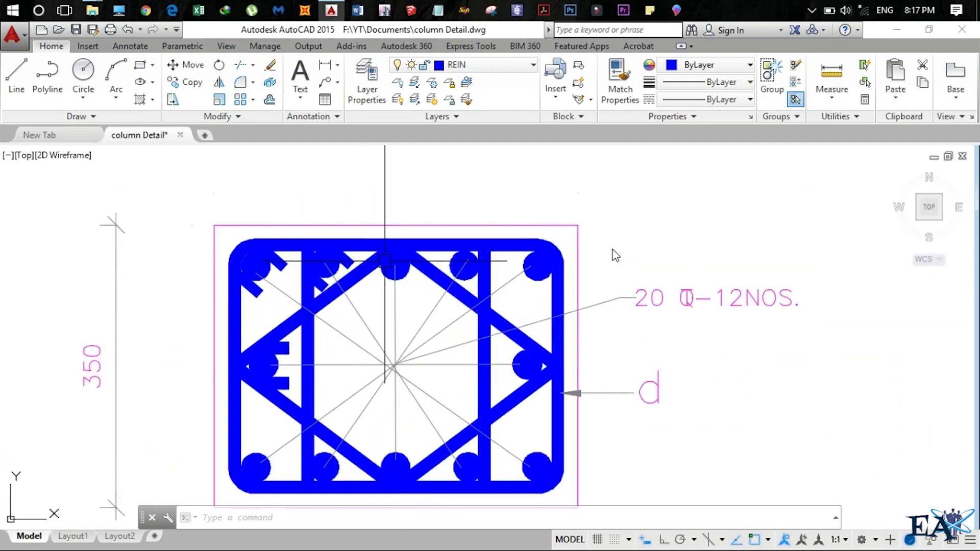
pyautogui.scroll(-6, 422, 408)
pyautogui.moveTo(525, 470); pyautogui.dragTo(486, 466, button='middle')
pyautogui.scroll(6, 570, 398)
pyautogui.moveTo(570, 393); pyautogui.dragTo(475, 293, button='middle')
pyautogui.scroll(-2, 482, 307)
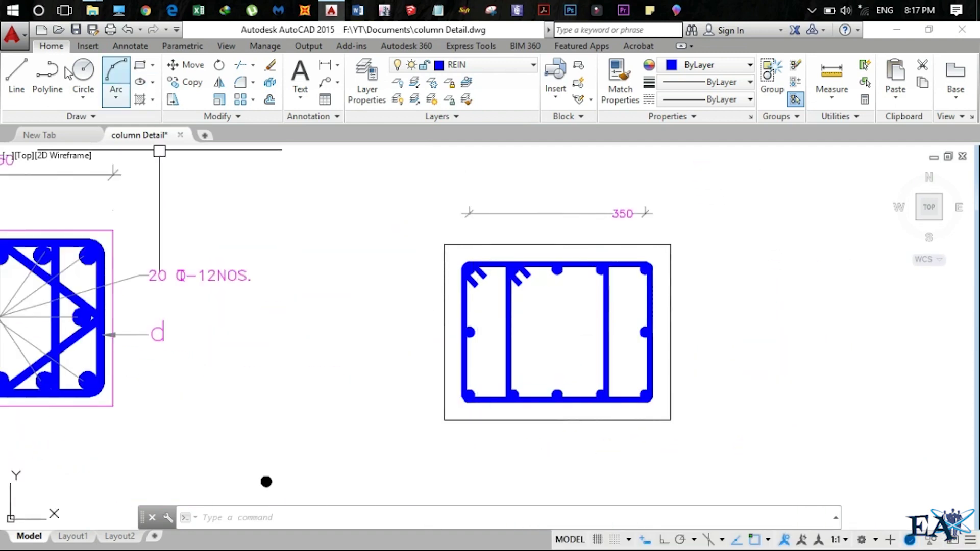
# Step: Draw a line from the centre of the left middle bar to the centre of the top middle bar
pyautogui.click(16, 72)
pyautogui.scroll(5, 439, 332)
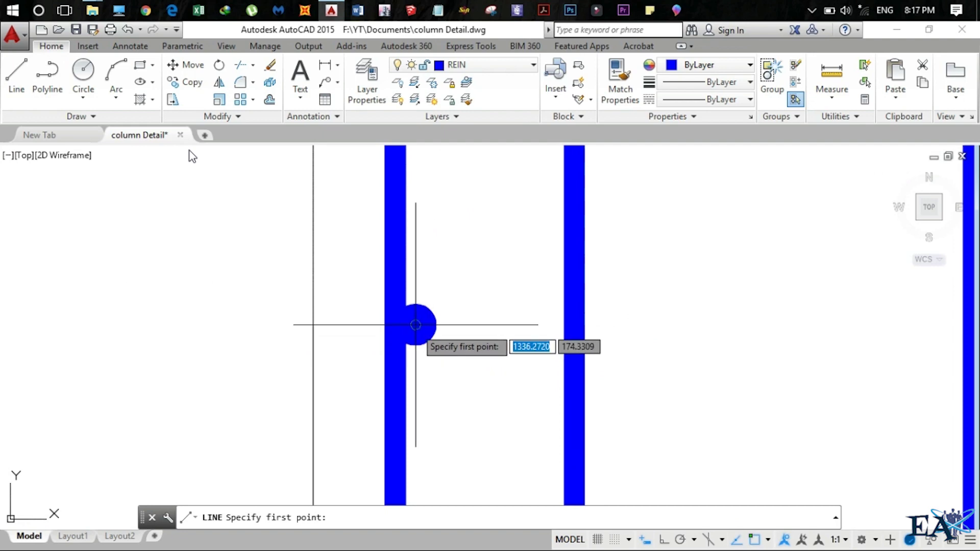
pyautogui.click(416, 325)
pyautogui.scroll(-5, 416, 327)
pyautogui.scroll(5, 613, 347)
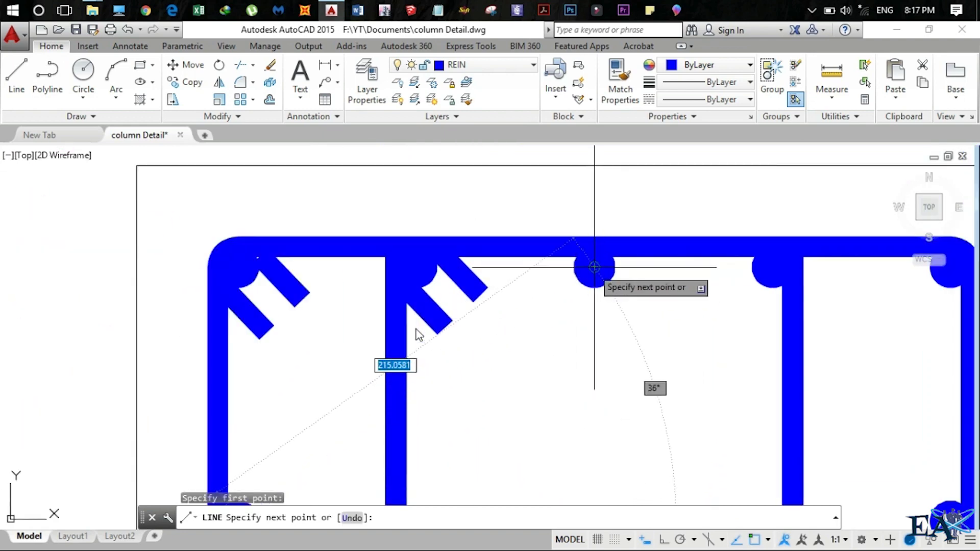
pyautogui.click(594, 267)
pyautogui.press('Return')
# Step: Offset the diagonal line 10 towards the section's upper-left corner and delete the original line
pyautogui.scroll(-3, 607, 342)
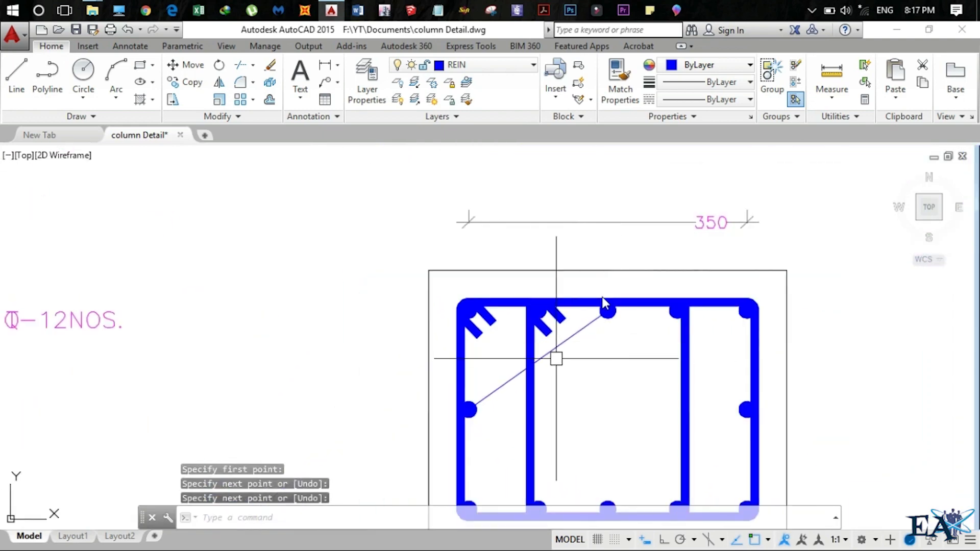
pyautogui.click(558, 350)
pyautogui.press('Return')
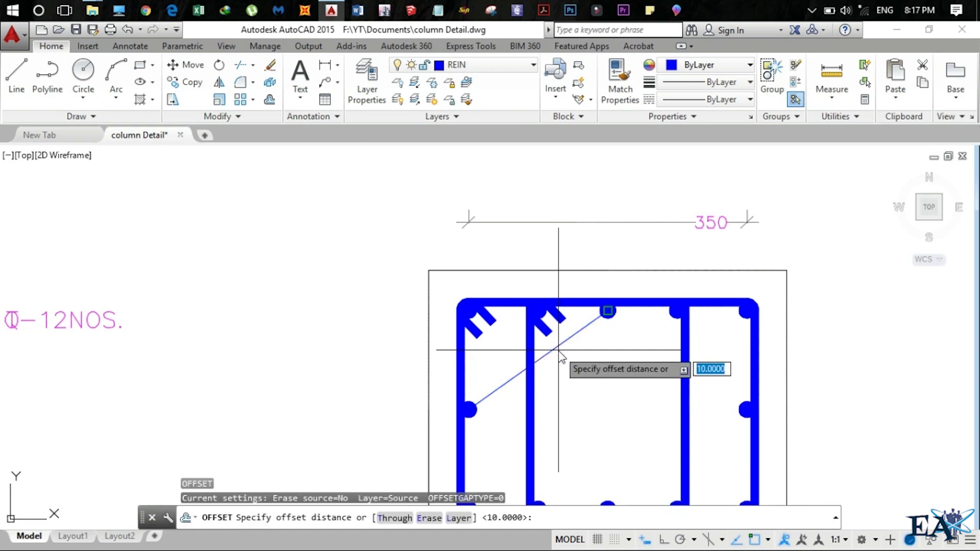
pyautogui.press('Return')
pyautogui.click(558, 350)
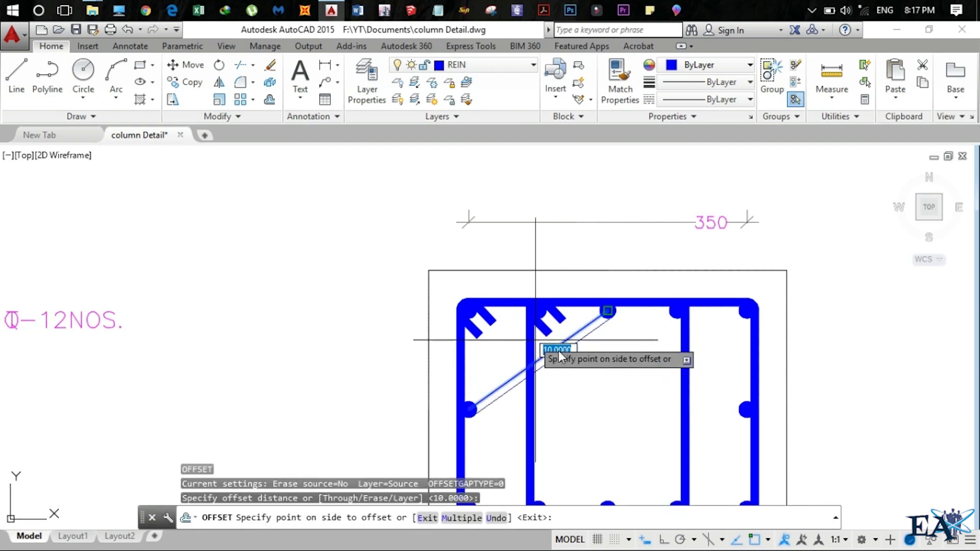
pyautogui.click(506, 339)
pyautogui.press('Return')
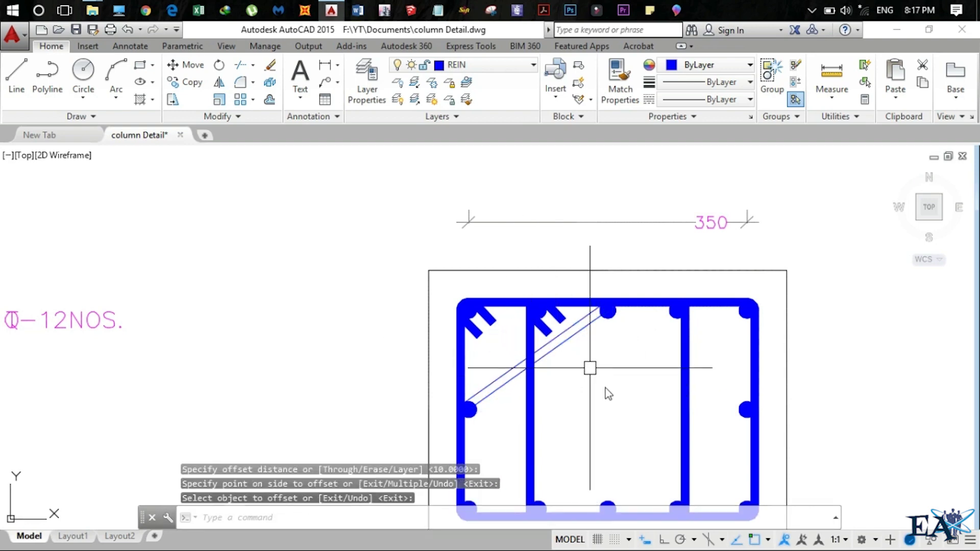
pyautogui.click(562, 350)
pyautogui.press('Delete')
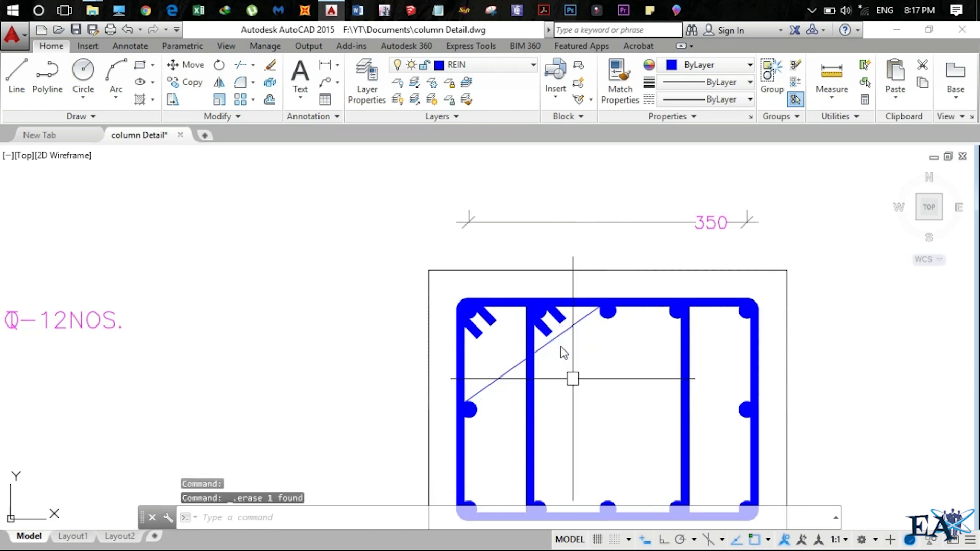
# Step: Convert the upper-left diagonal to a polyline and set the width of all its segments to 10
pyautogui.scroll(-2, 562, 351)
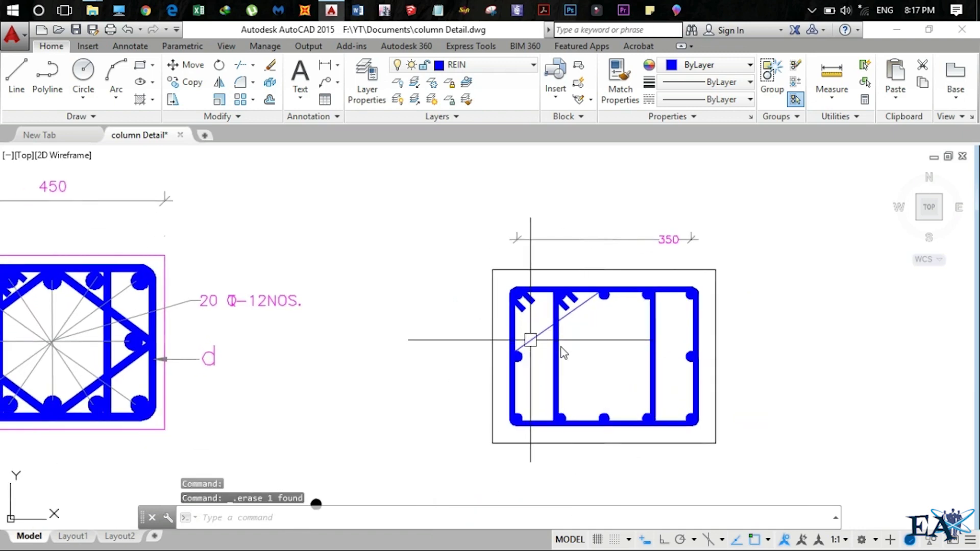
pyautogui.click(540, 344)
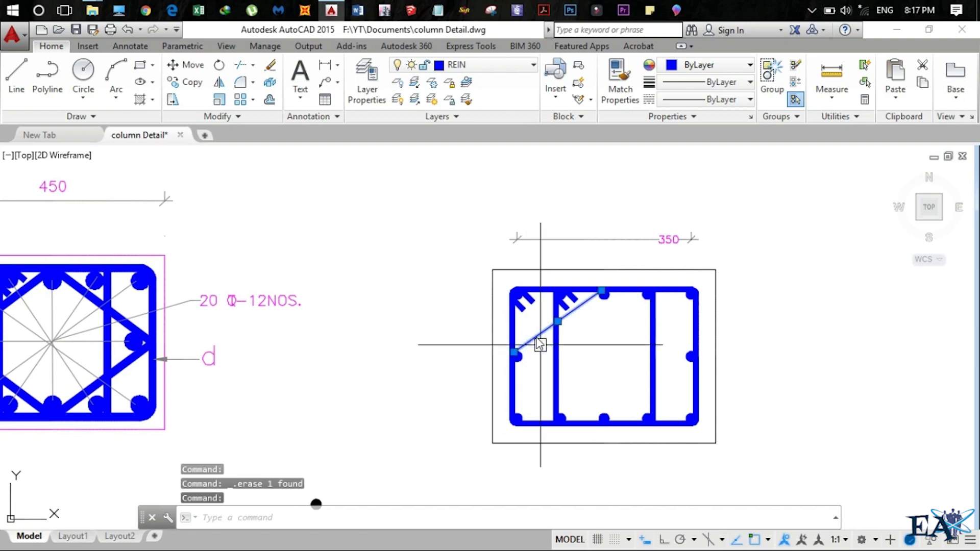
pyautogui.write('pedit')
pyautogui.press('Return')
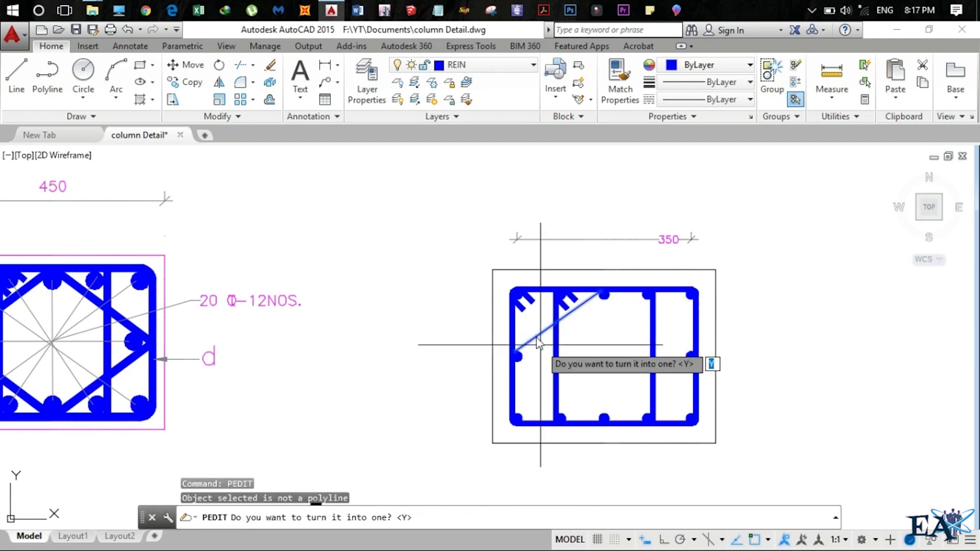
pyautogui.press('Return')
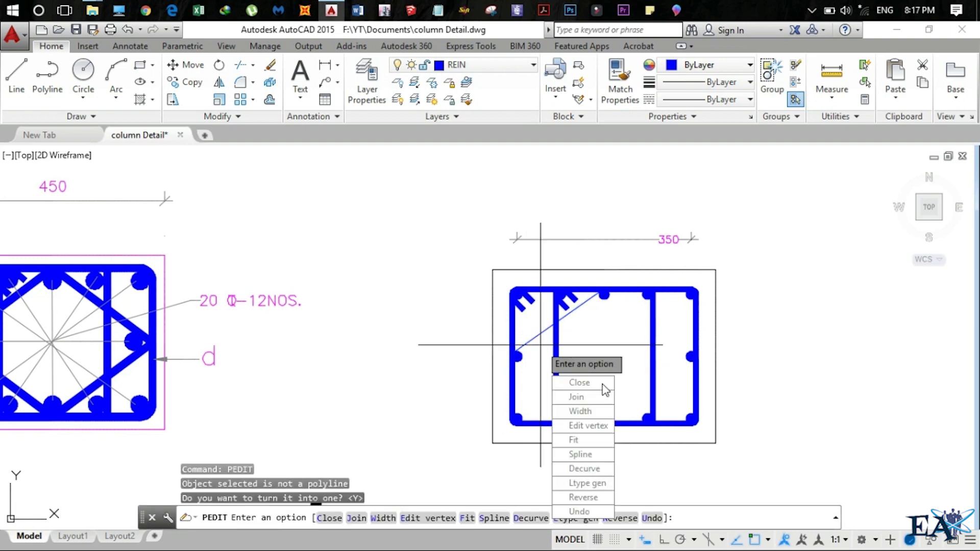
pyautogui.click(593, 411)
pyautogui.write('10')
pyautogui.press('Return')
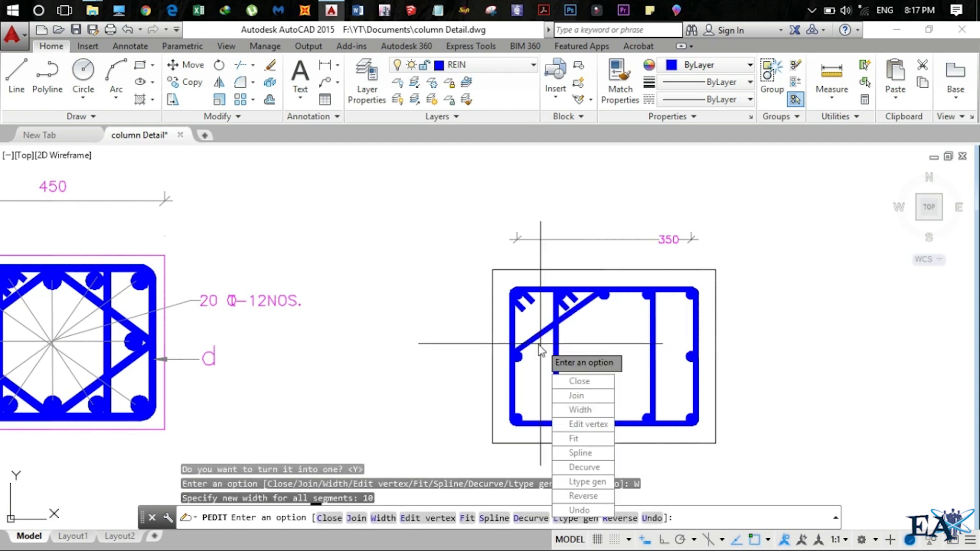
pyautogui.press('Return')
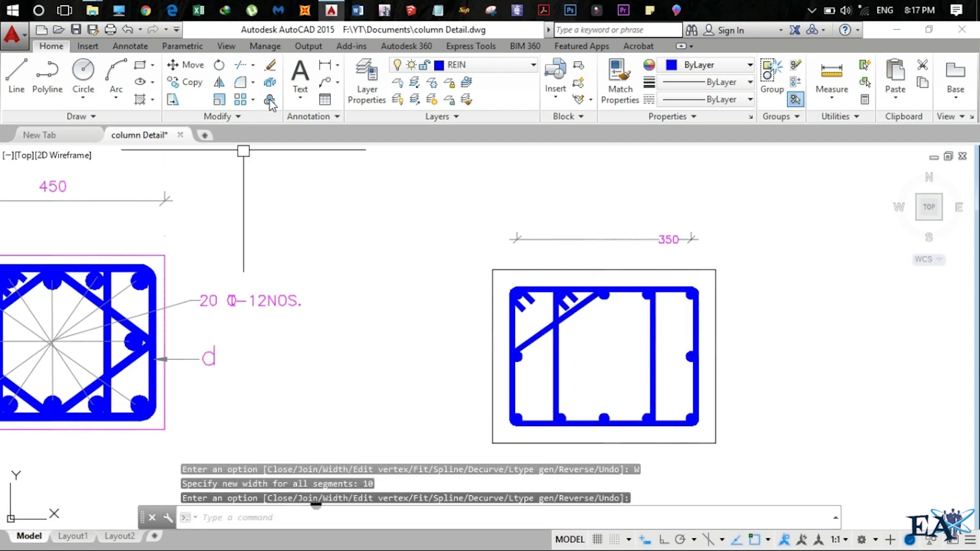
# Step: Undo the last offset, polyline edit and line
pyautogui.click(14, 74)
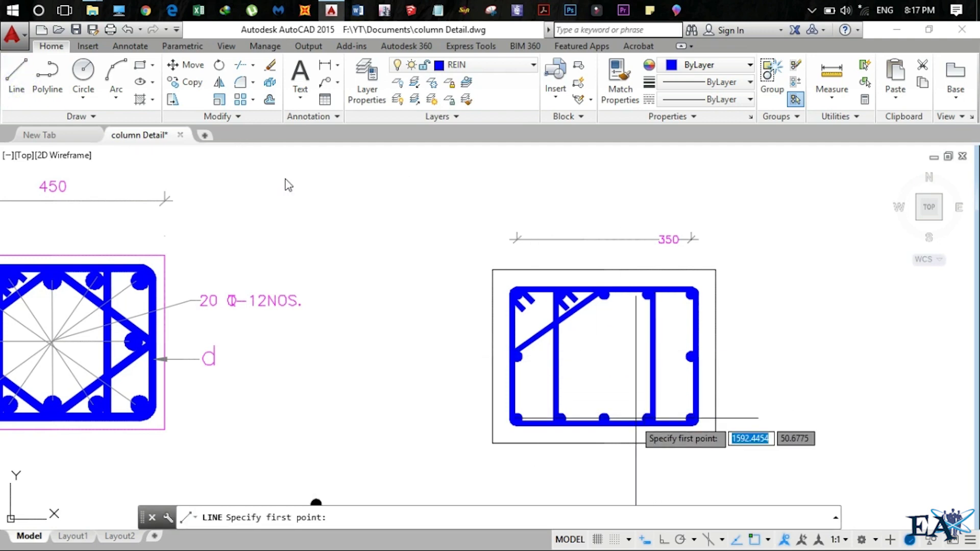
pyautogui.hotkey('ctrl', 'z')
pyautogui.hotkey('ctrl', 'z')
pyautogui.hotkey('ctrl', 'z')
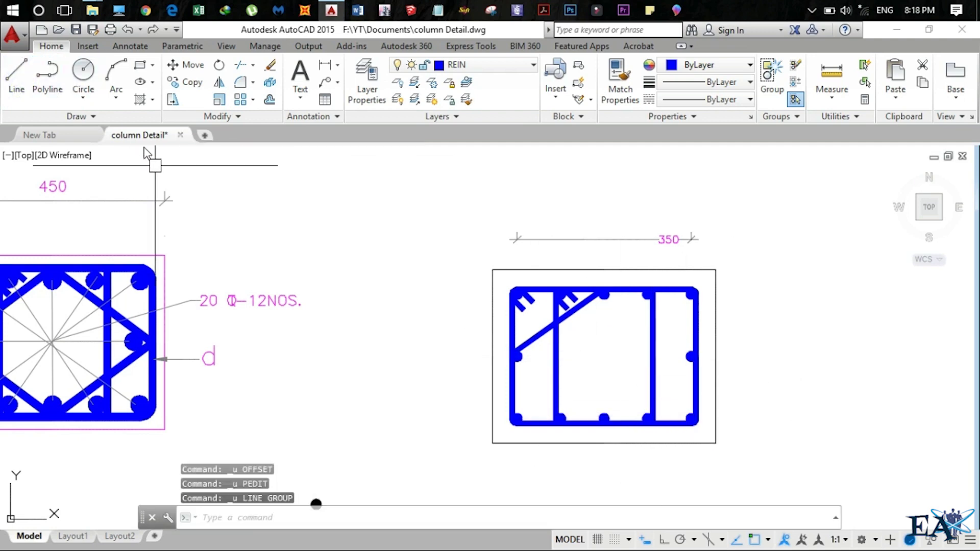
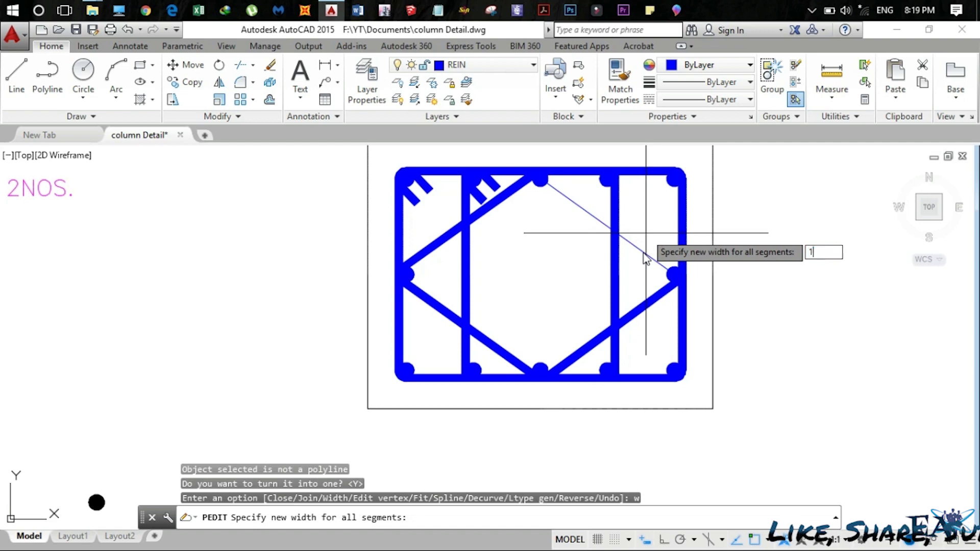
# Step: Cancel the polyline width edit and erase the thin diagonal line between the top middle and right middle bars
pyautogui.press('Escape')
pyautogui.press('Escape')
pyautogui.press('Escape')
pyautogui.click(649, 239)
pyautogui.press('Escape')
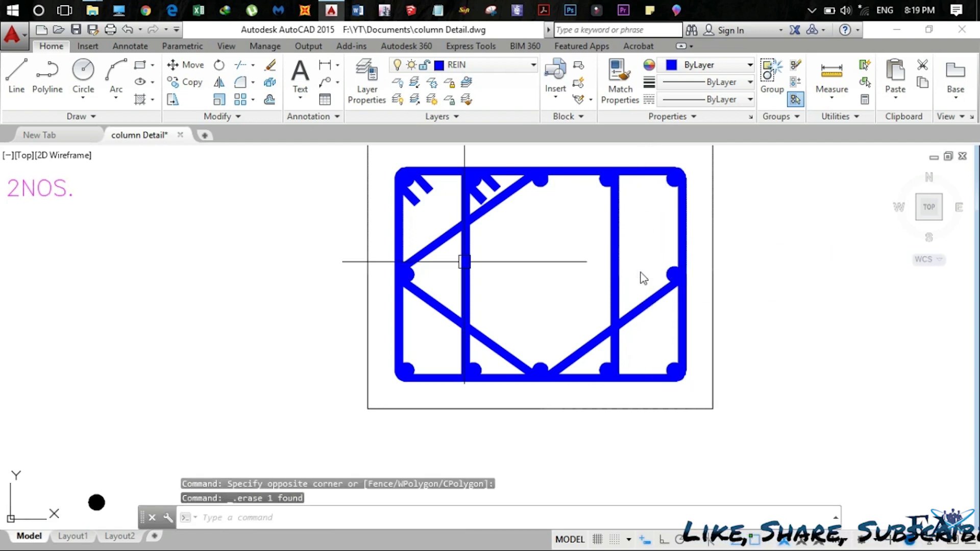
# Step: Draw a line from the centre of the top middle bar to the centre of the right middle bar
pyautogui.write('l')
pyautogui.press('Return')
pyautogui.click(541, 180)
pyautogui.click(675, 274)
pyautogui.press('Return')
# Step: Offset the upper-right diagonal towards the section's corner using the current offset distance, and delete the original line
pyautogui.write('o')
pyautogui.press('Return')
pyautogui.press('Return')
pyautogui.click(569, 200)
pyautogui.click(579, 197)
pyautogui.press('Escape')
pyautogui.press('Escape')
pyautogui.click(580, 210)
pyautogui.press('Delete')
# Step: Convert the upper-right diagonal to a polyline and widen it to match the other ties
pyautogui.click(575, 261)
pyautogui.click(561, 185)
pyautogui.write('ped')
pyautogui.press('Return')
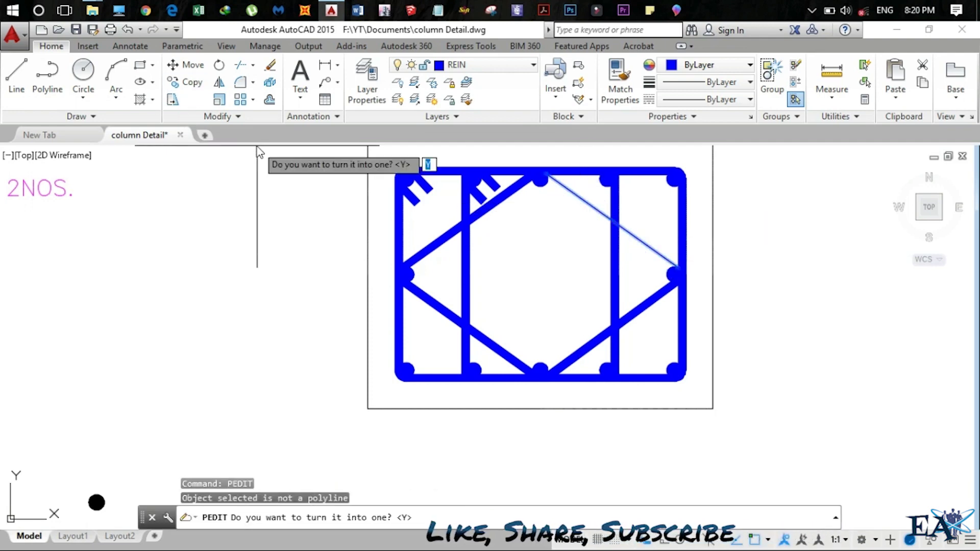
pyautogui.press('Return')
pyautogui.click(662, 322)
pyautogui.press('Return')
pyautogui.press('Escape')
# Step: Copy the two hook legs from the upper-left corner bar's centre to the centre of the left middle bar
pyautogui.scroll(5, 460, 280)
pyautogui.click(428, 237)
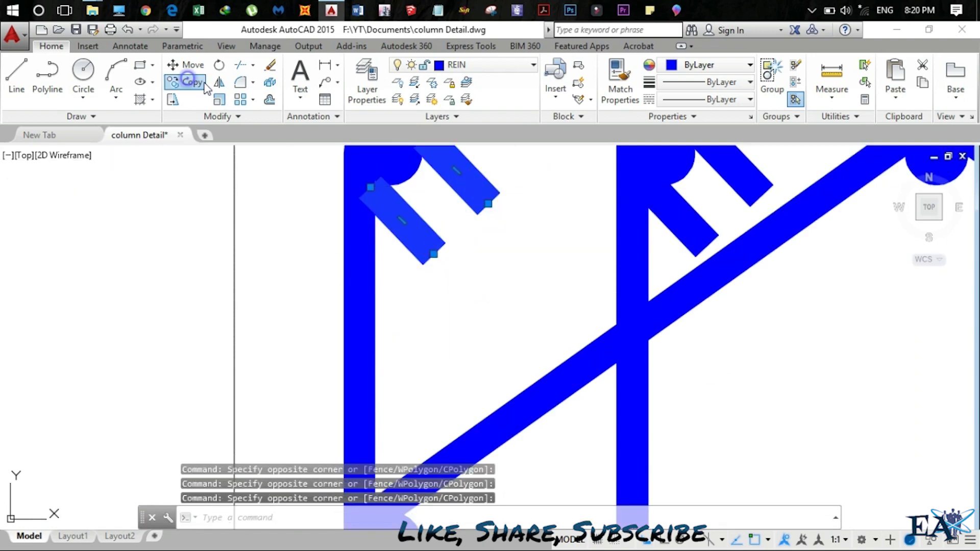
pyautogui.click(182, 81)
pyautogui.scroll(-4, 449, 271)
pyautogui.click(479, 244)
pyautogui.click(479, 393)
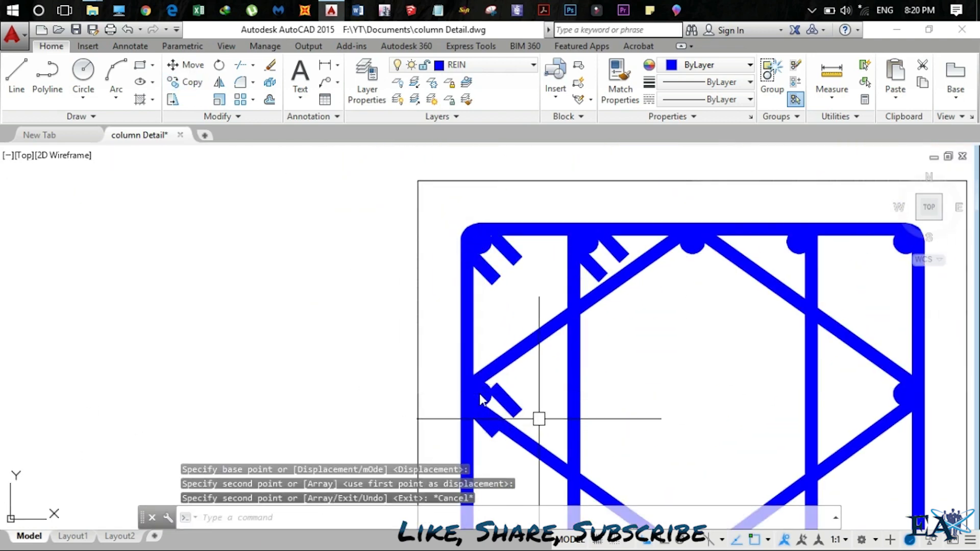
pyautogui.press('Return')
# Step: Try to rotate the copied hook legs about the left middle bar's centre
pyautogui.scroll(4, 490, 403)
pyautogui.click(508, 387)
pyautogui.click(393, 219)
pyautogui.click(219, 65)
pyautogui.click(449, 197)
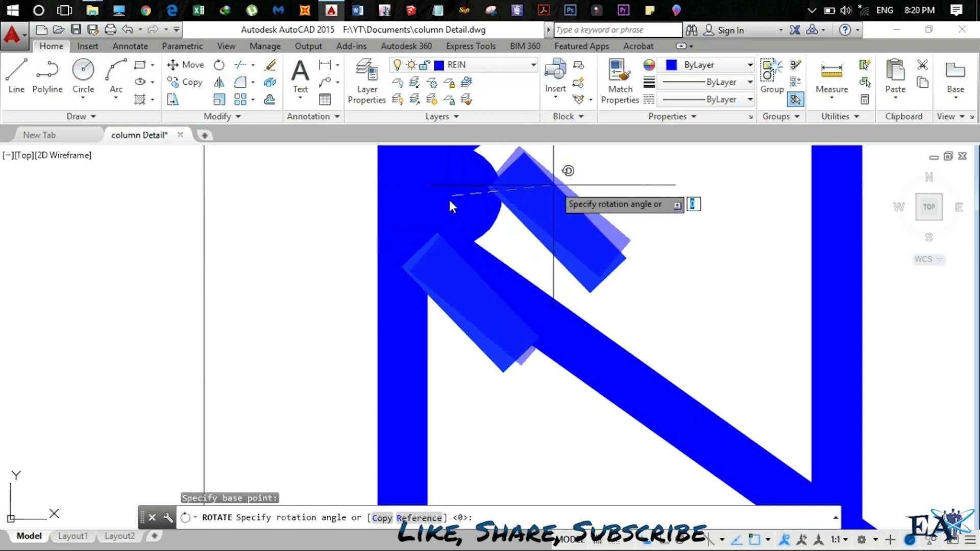
pyautogui.scroll(-3, 510, 285)
pyautogui.click(514, 304)
# Step: Rotate both hook legs at the left middle bar about the bar's centre, with object snap off, so they point horizontally inward
pyautogui.scroll(3, 514, 304)
pyautogui.click(475, 357)
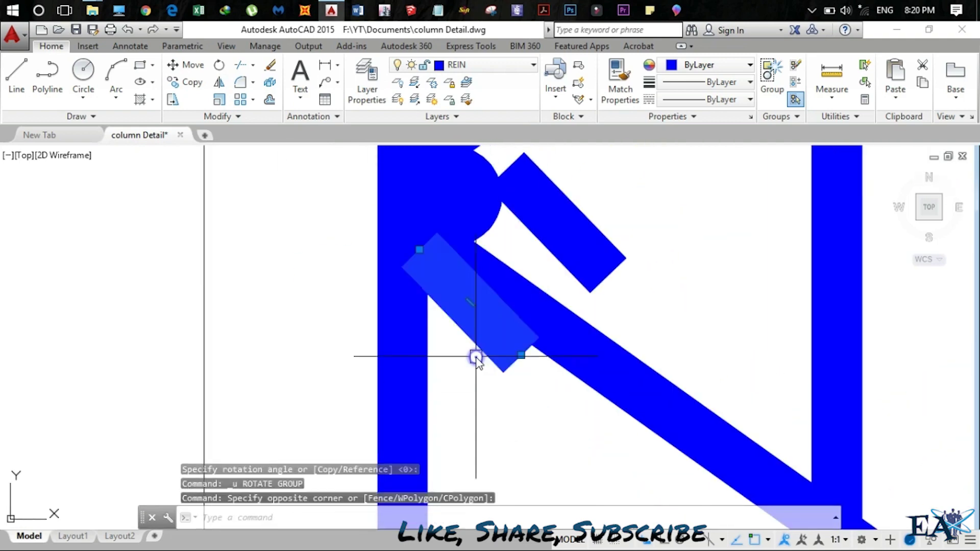
pyautogui.click(427, 175)
pyautogui.click(219, 65)
pyautogui.click(448, 200)
pyautogui.scroll(-6, 525, 208)
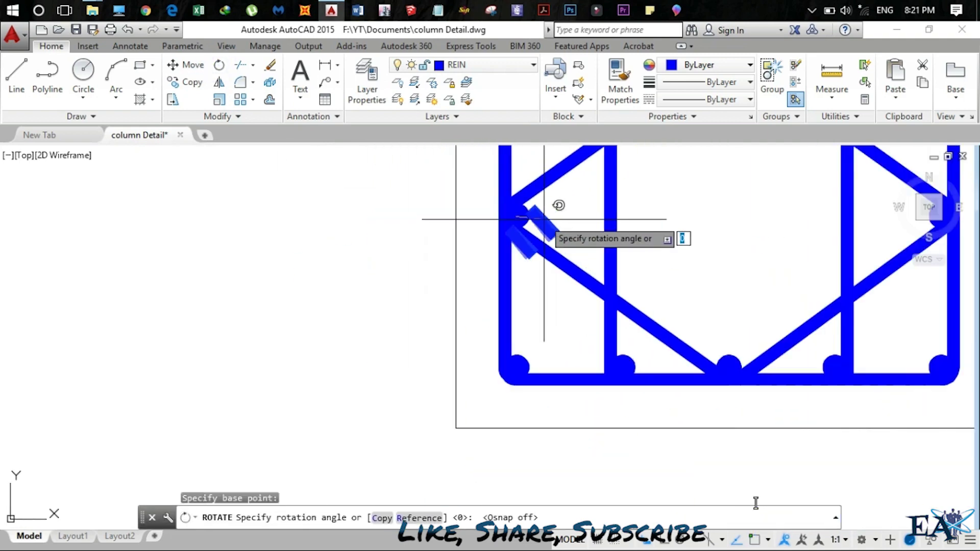
pyautogui.click(475, 309)
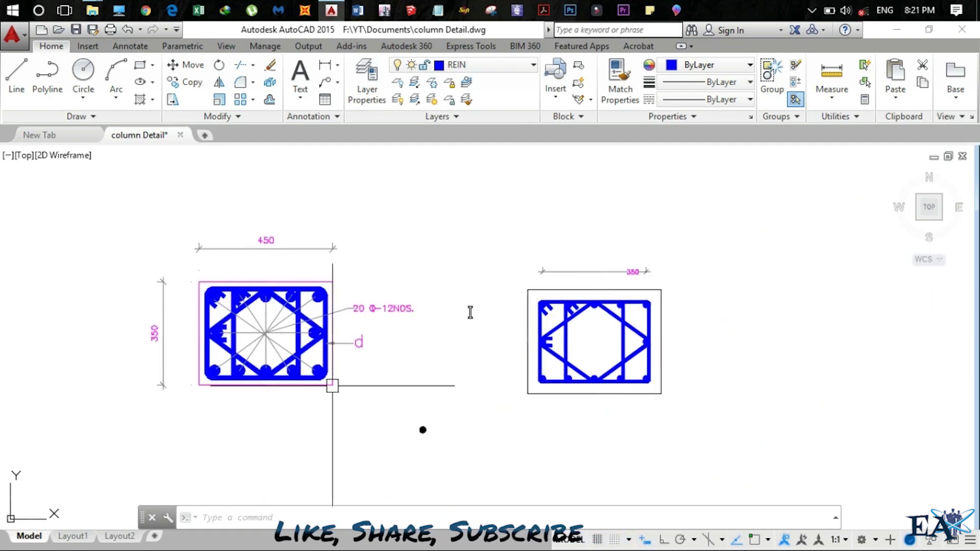
pyautogui.scroll(4, 241, 325)
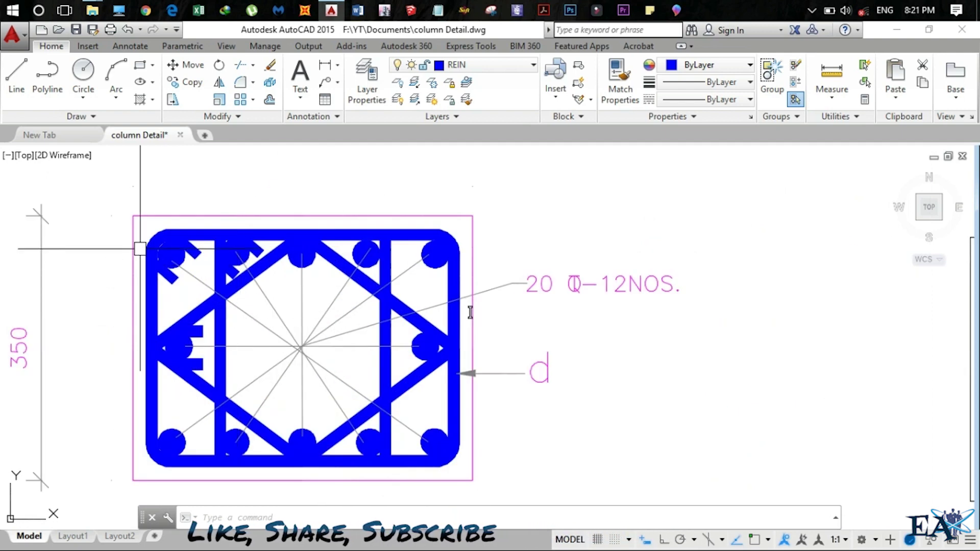
# Step: Compare the drawn column section with the reference detail, examining the bars, hooks, stirrups, vertical and diamond ties, and overall dimensions
pyautogui.scroll(-4, 614, 356)
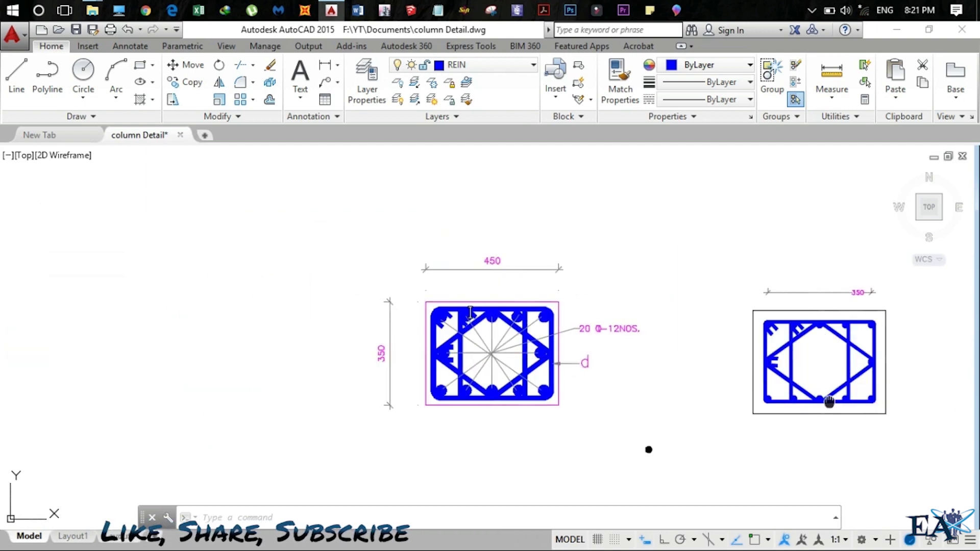
pyautogui.moveTo(804, 380); pyautogui.dragTo(704, 351, button='middle')
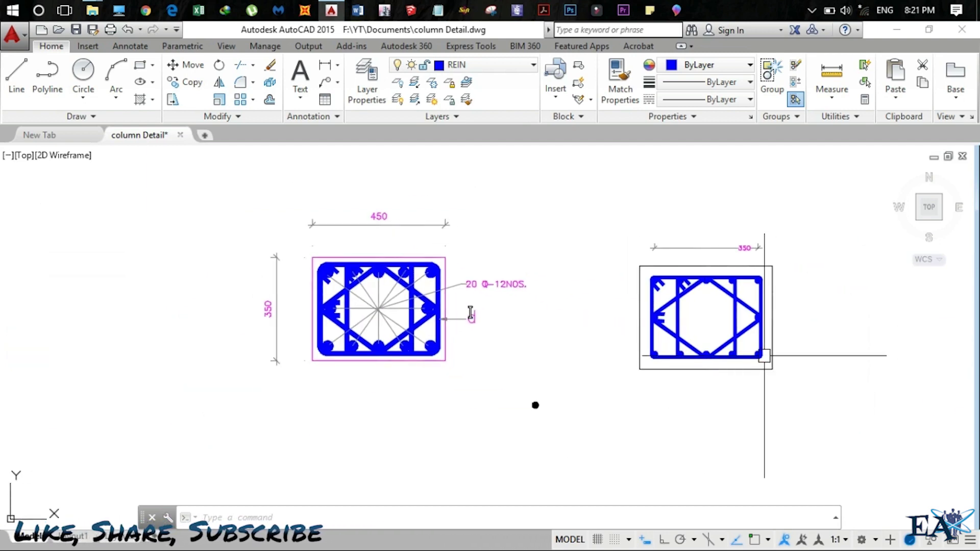
pyautogui.moveTo(764, 356)
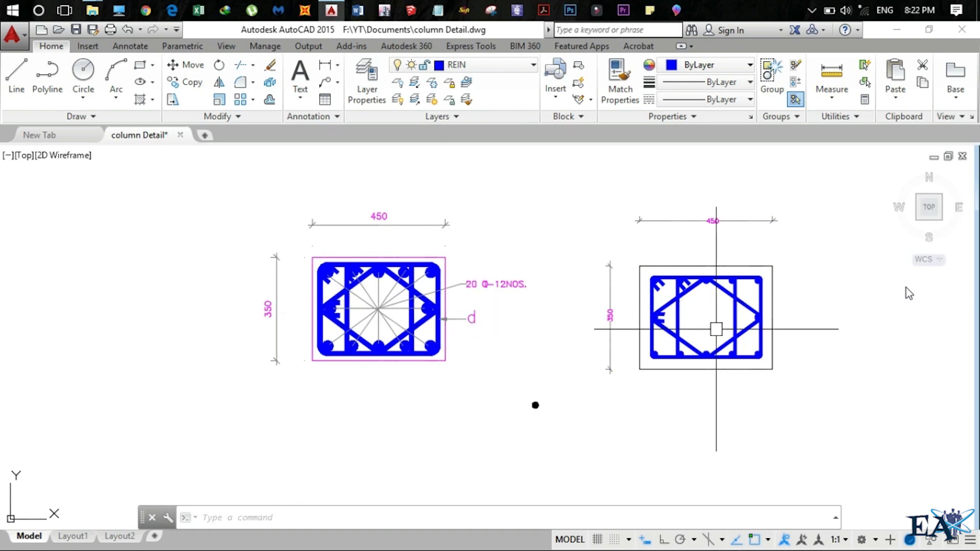
pyautogui.scroll(2, 712, 329)
pyautogui.moveTo(716, 328); pyautogui.dragTo(615, 313, button='middle')
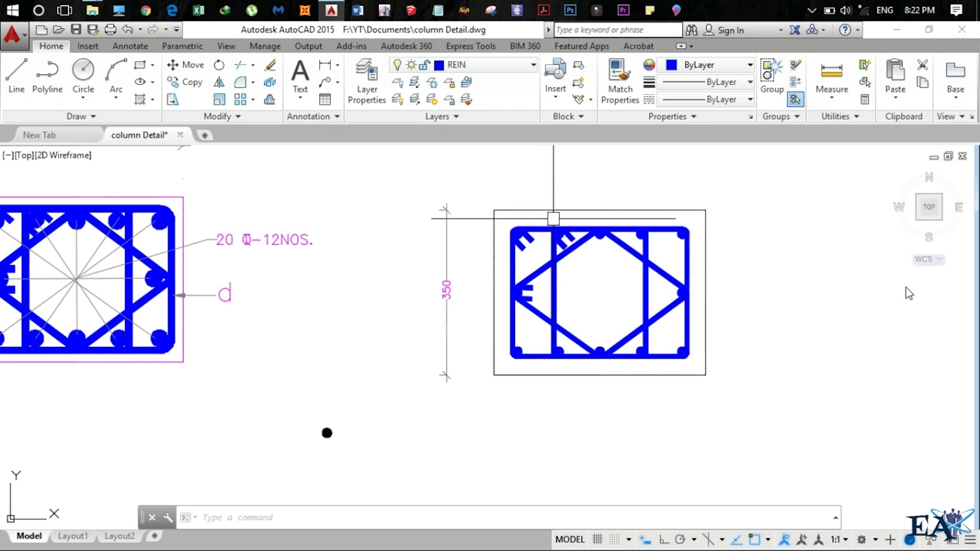
pyautogui.scroll(-2, 550, 235)
pyautogui.scroll(4, 329, 243)
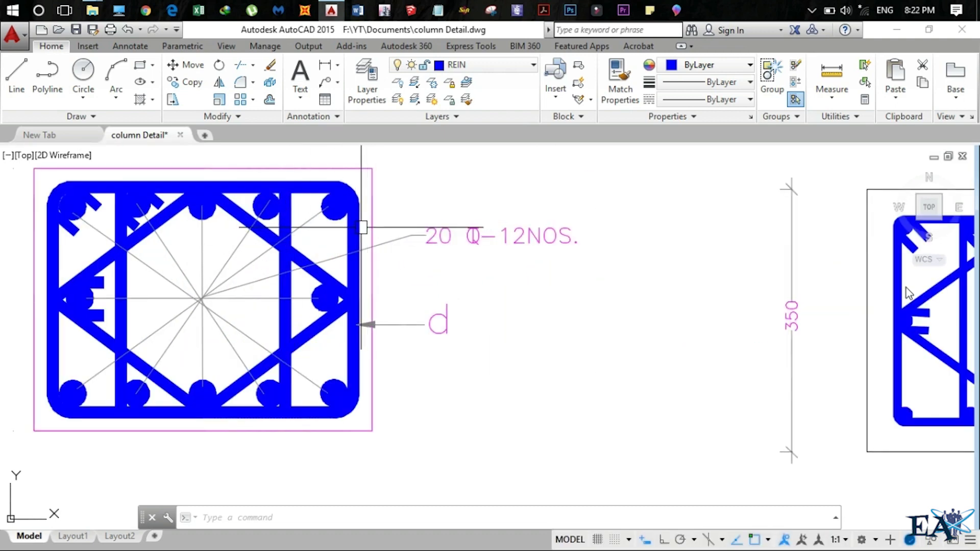
pyautogui.scroll(-2, 373, 229)
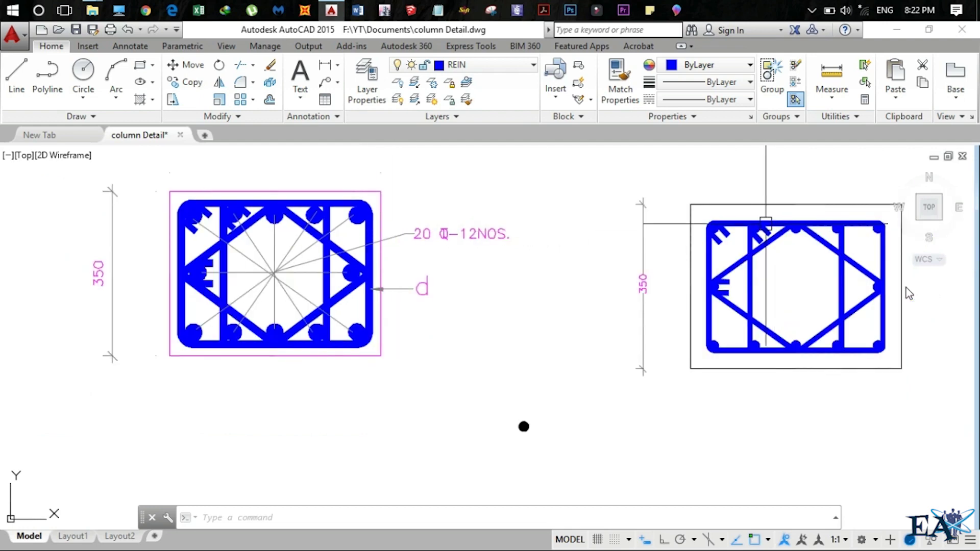
pyautogui.moveTo(763, 215); pyautogui.dragTo(700, 247, button='middle')
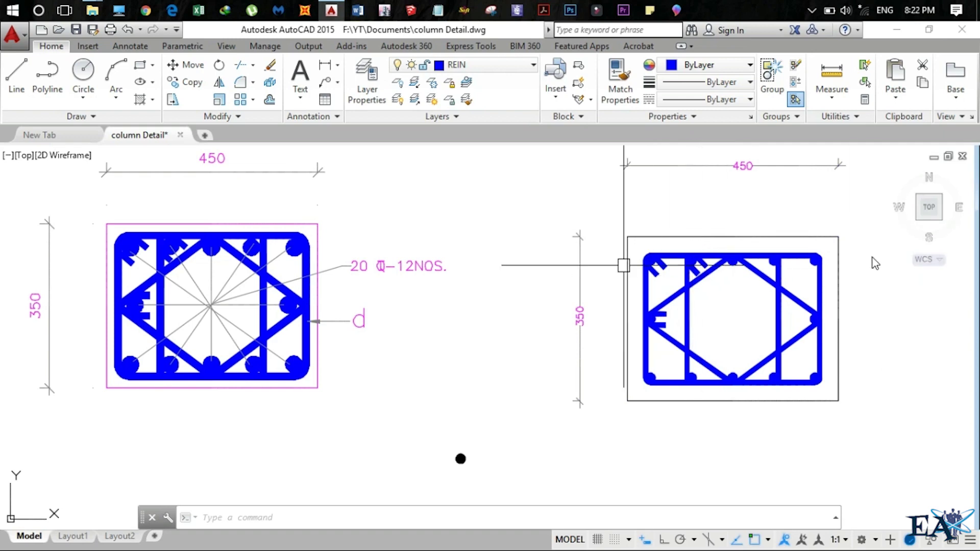
pyautogui.moveTo(698, 279)
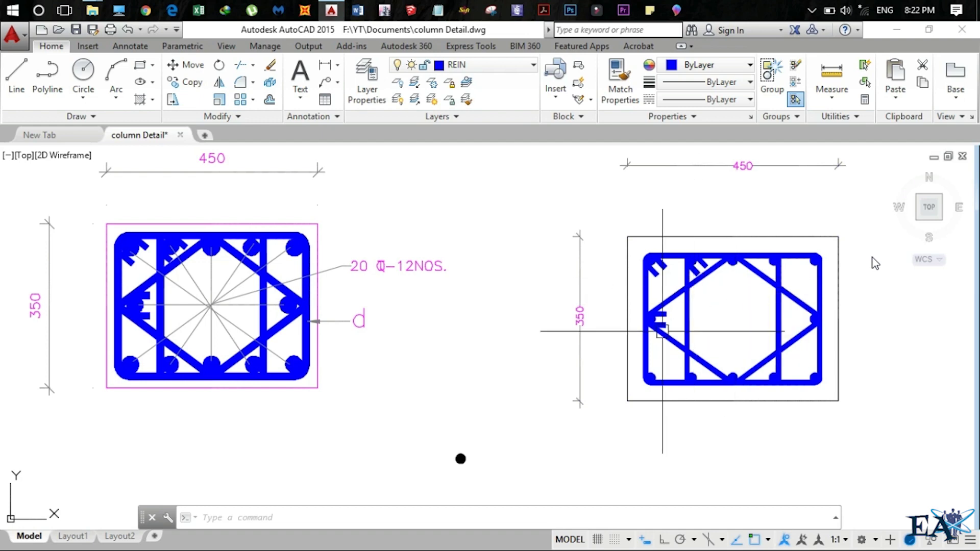
pyautogui.scroll(-2, 613, 321)
pyautogui.moveTo(747, 347)
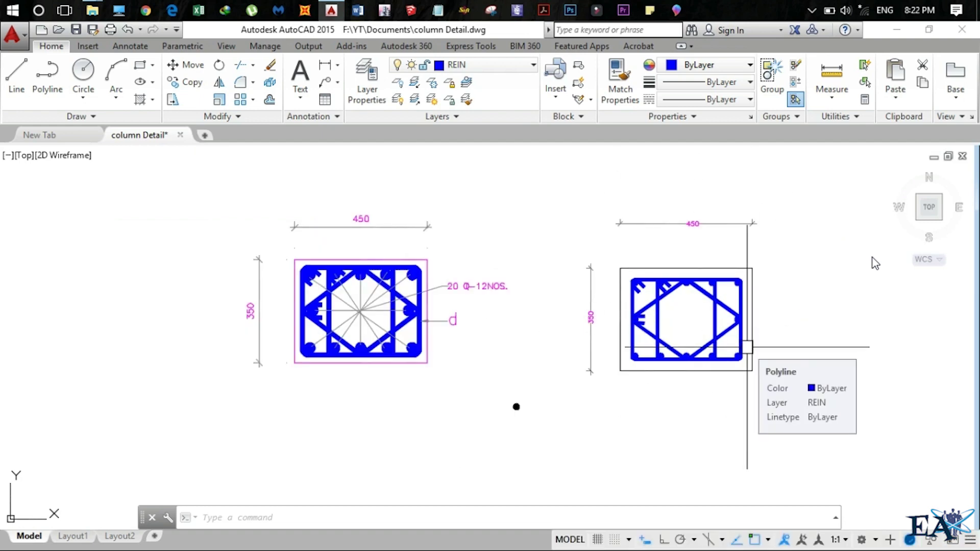